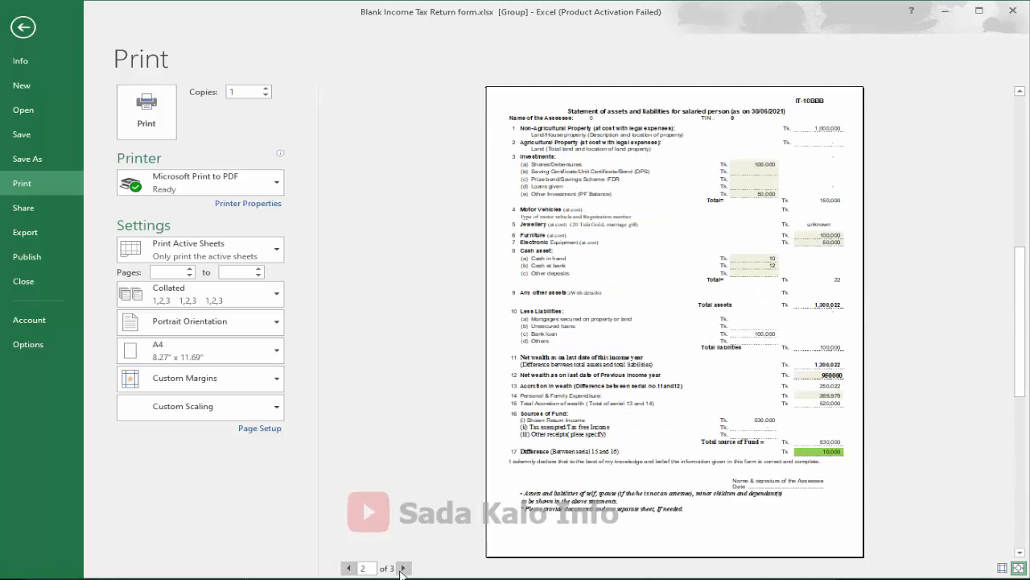
pyautogui.click(350, 568)
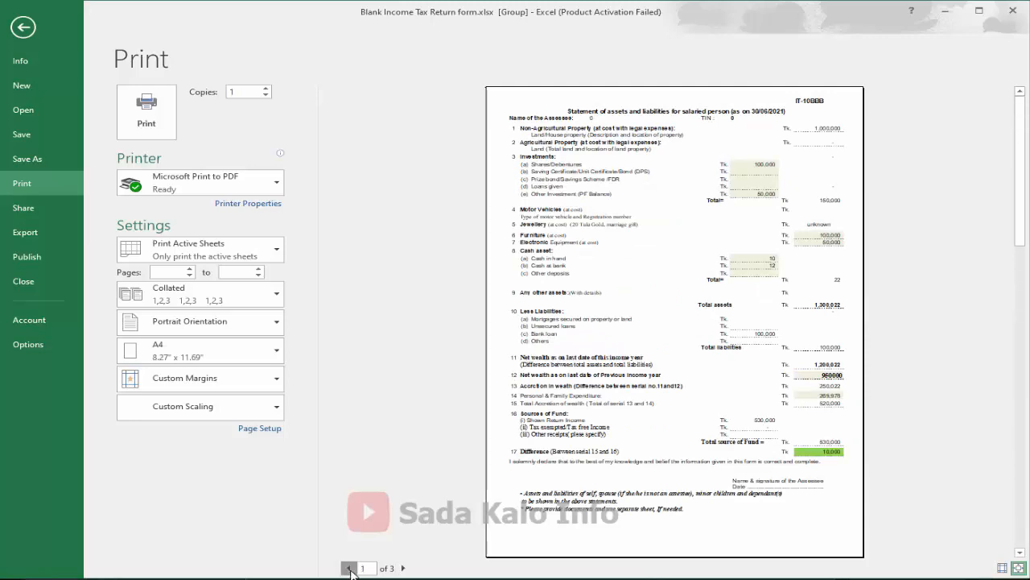
pyautogui.click(403, 569)
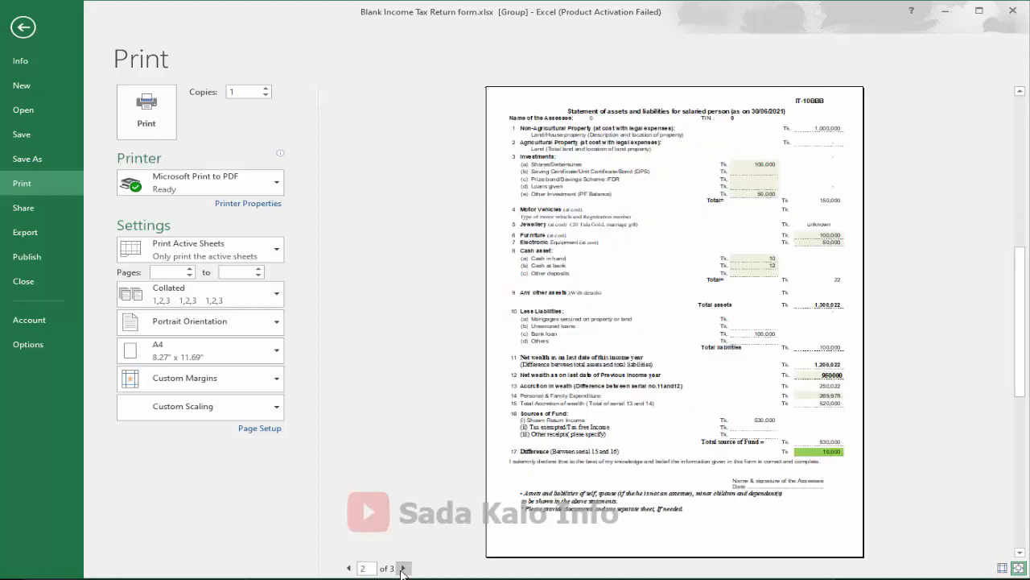
pyautogui.click(403, 569)
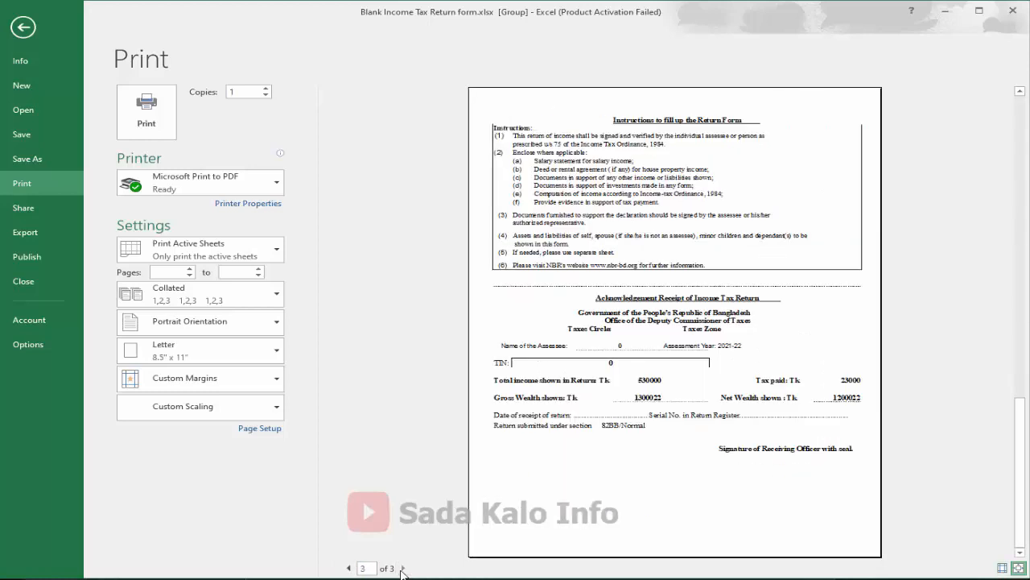
pyautogui.click(347, 568)
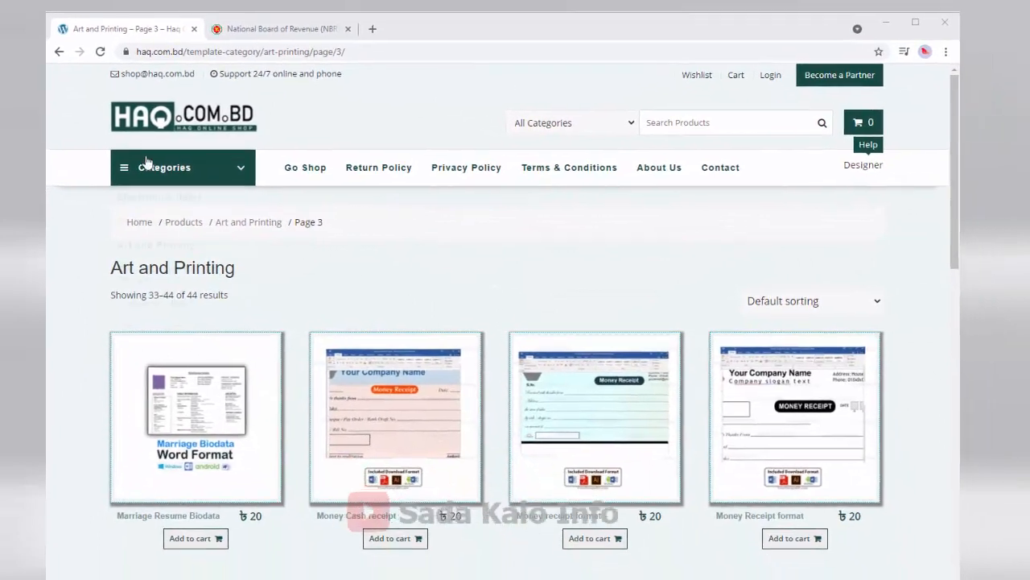
# Open the Art and Printing category on haq.com.bd and go to product page 2
pyautogui.moveTo(264, 276)
pyautogui.click(140, 253)
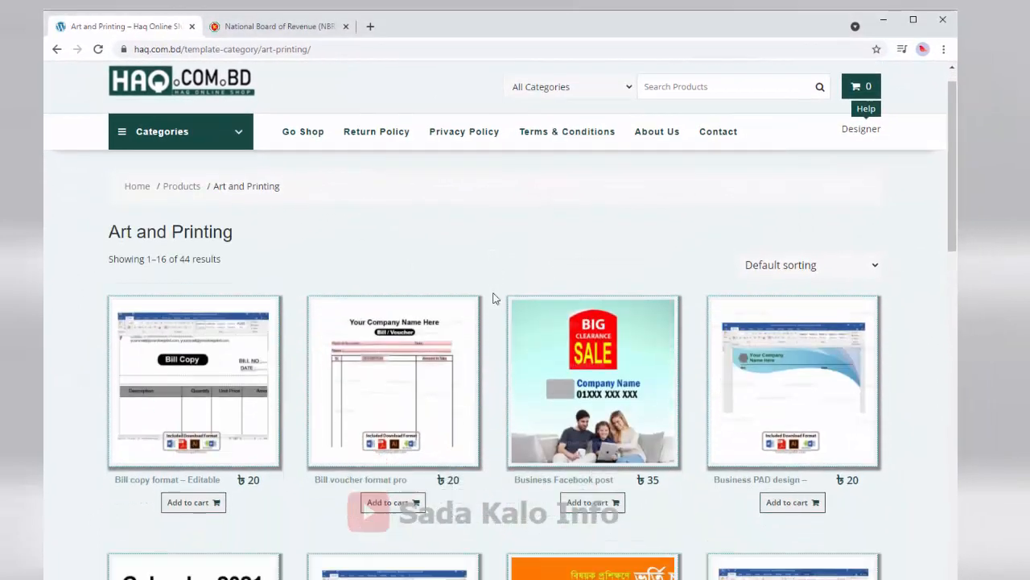
pyautogui.scroll(-3, 492, 295)
pyautogui.scroll(-2, 494, 296)
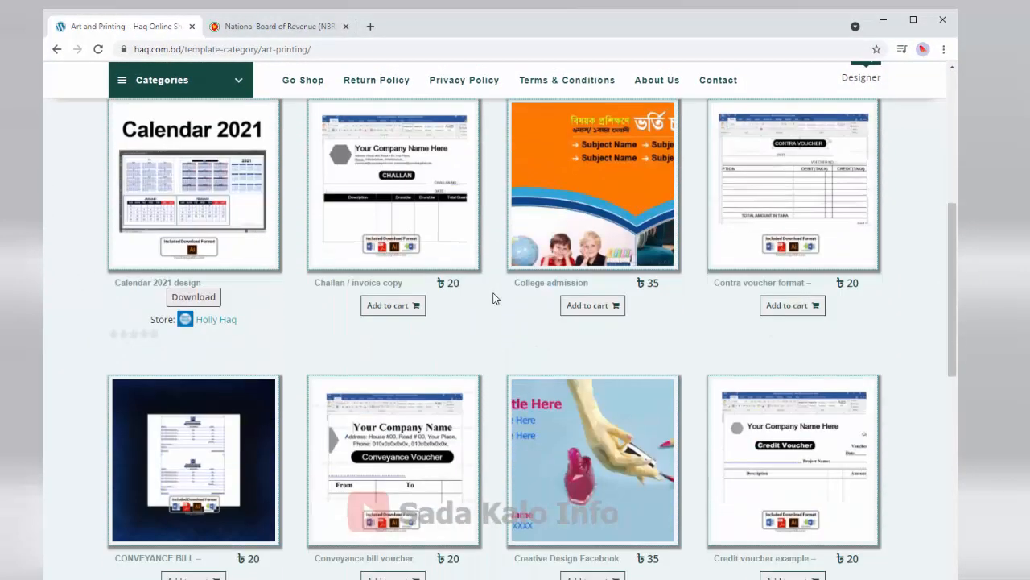
pyautogui.scroll(-5, 490, 435)
pyautogui.click(481, 528)
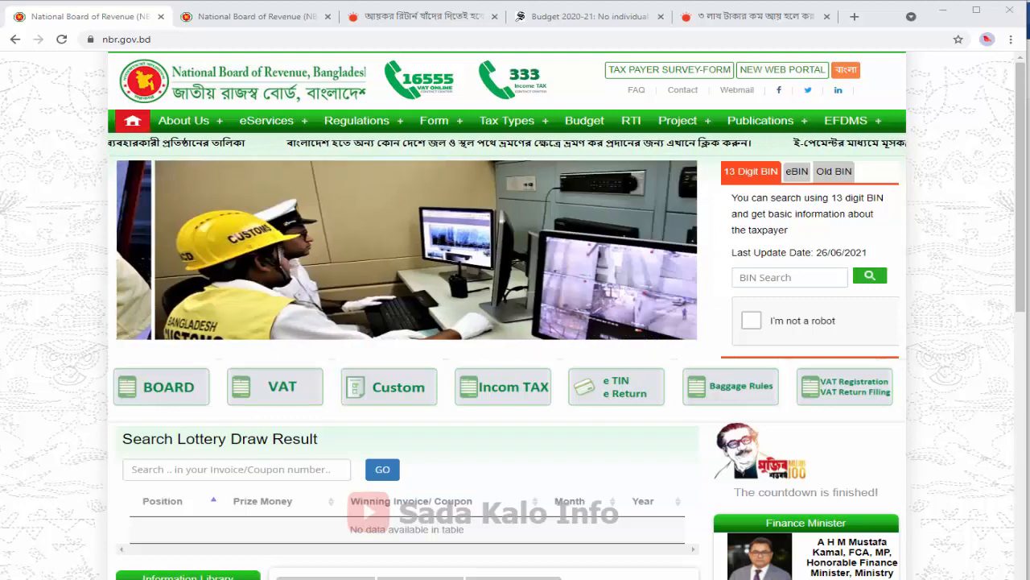
# Look over the NBR eServices and Form menus, then highlight the Prothom Alo article headline
pyautogui.moveTo(305, 123)
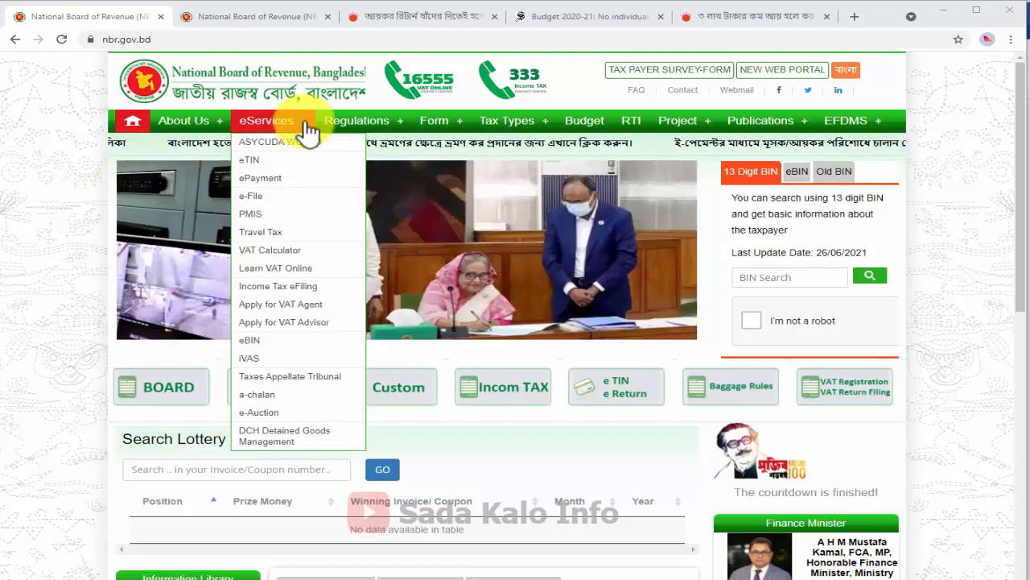
pyautogui.moveTo(450, 123)
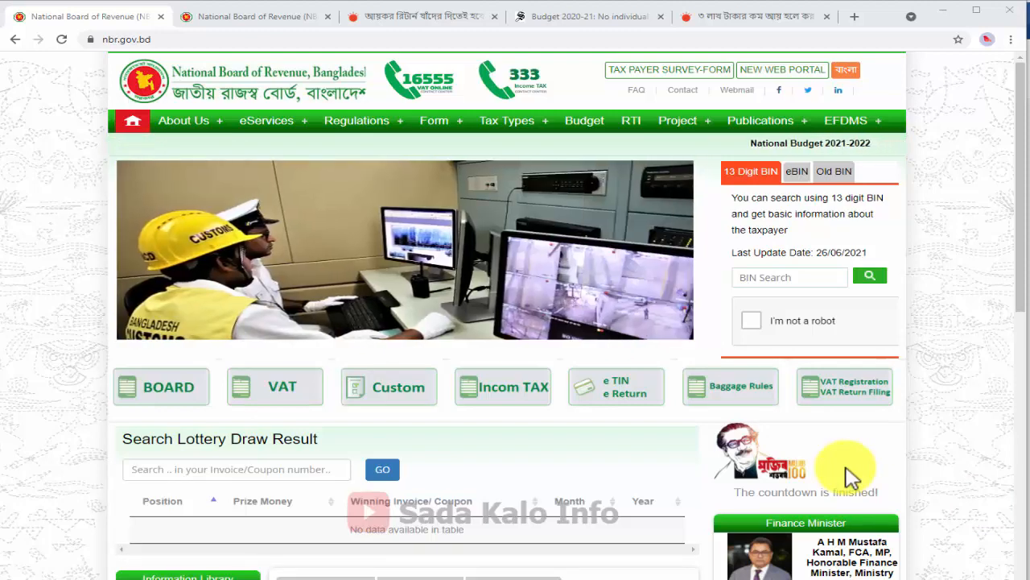
pyautogui.moveTo(439, 228)
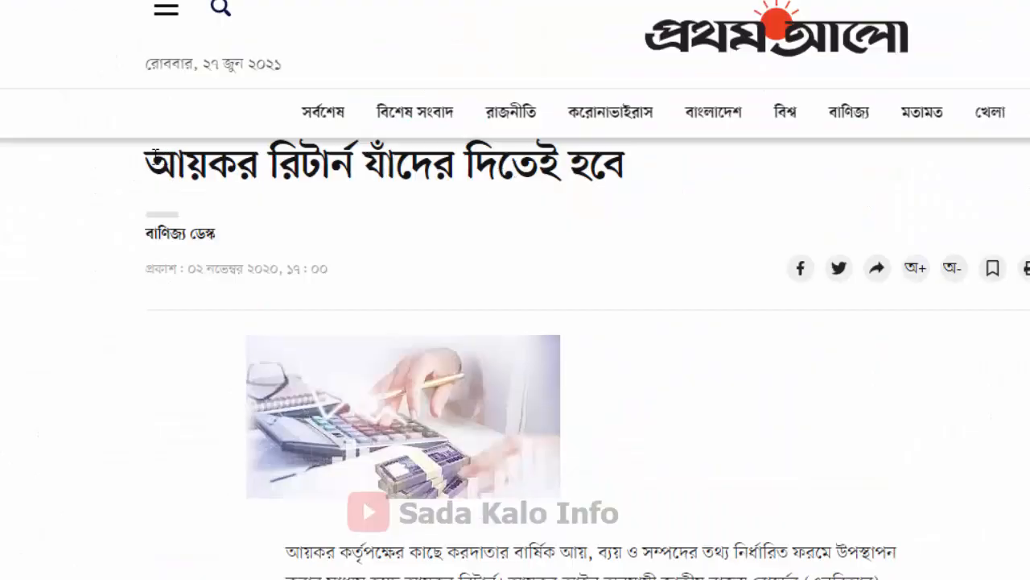
pyautogui.moveTo(155, 160); pyautogui.dragTo(636, 173)
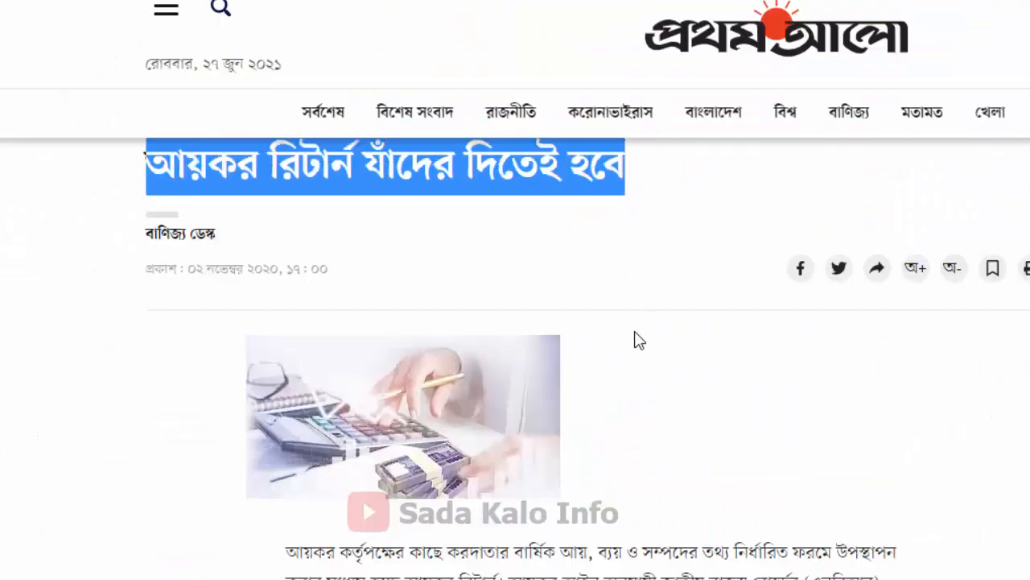
# Highlight the article's filing list, items 1 to 19, plus the closing paragraph
pyautogui.scroll(-8, 636, 340)
pyautogui.moveTo(295, 236); pyautogui.dragTo(942, 572)
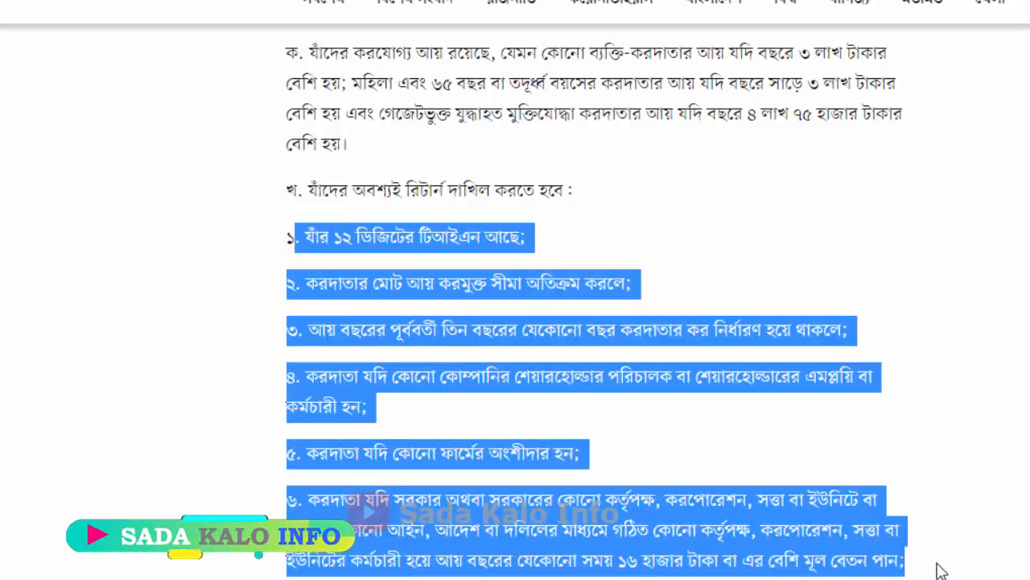
pyautogui.scroll(-10, 683, 362)
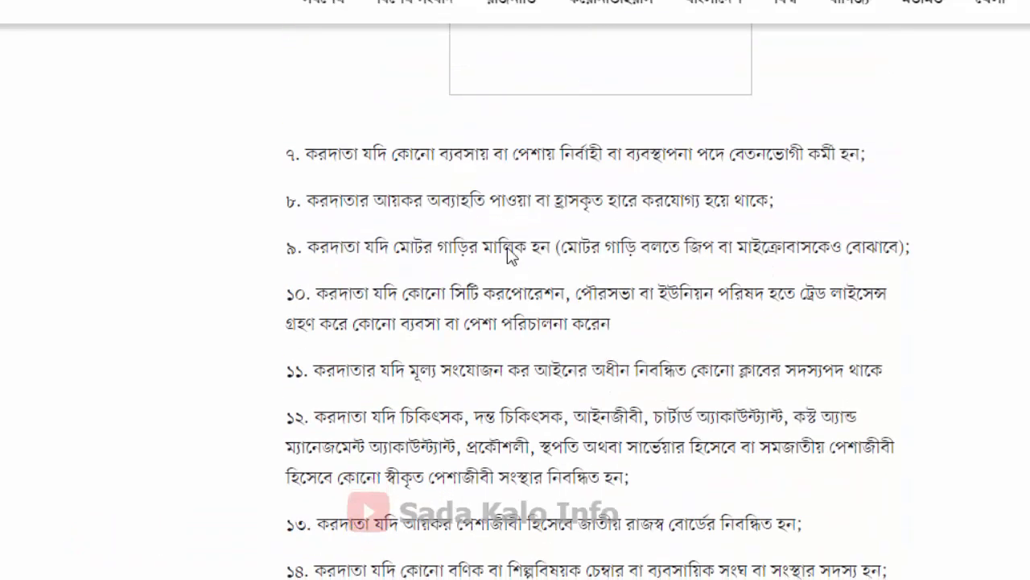
pyautogui.moveTo(305, 158); pyautogui.dragTo(905, 573)
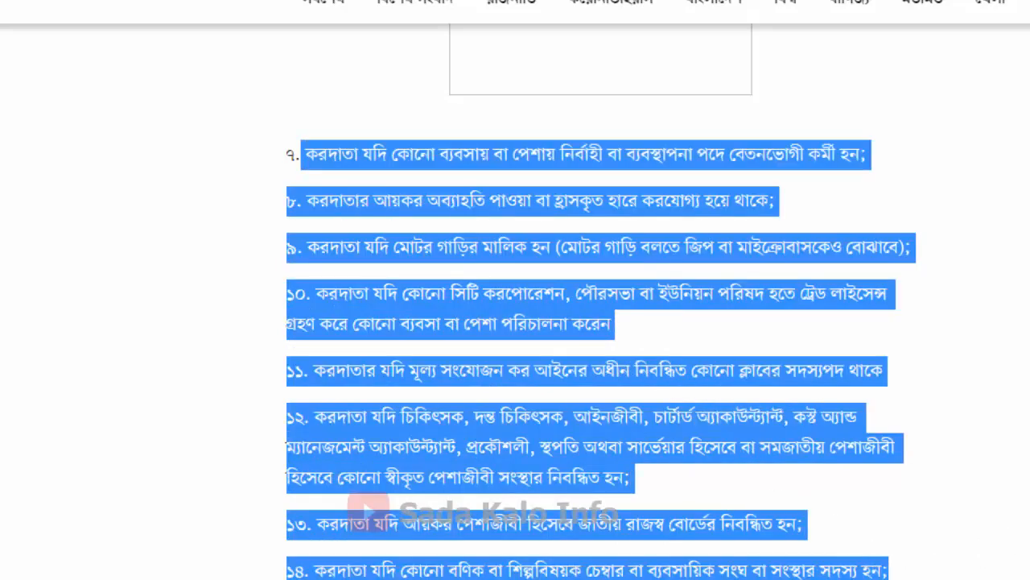
pyautogui.scroll(-10, 342, 159)
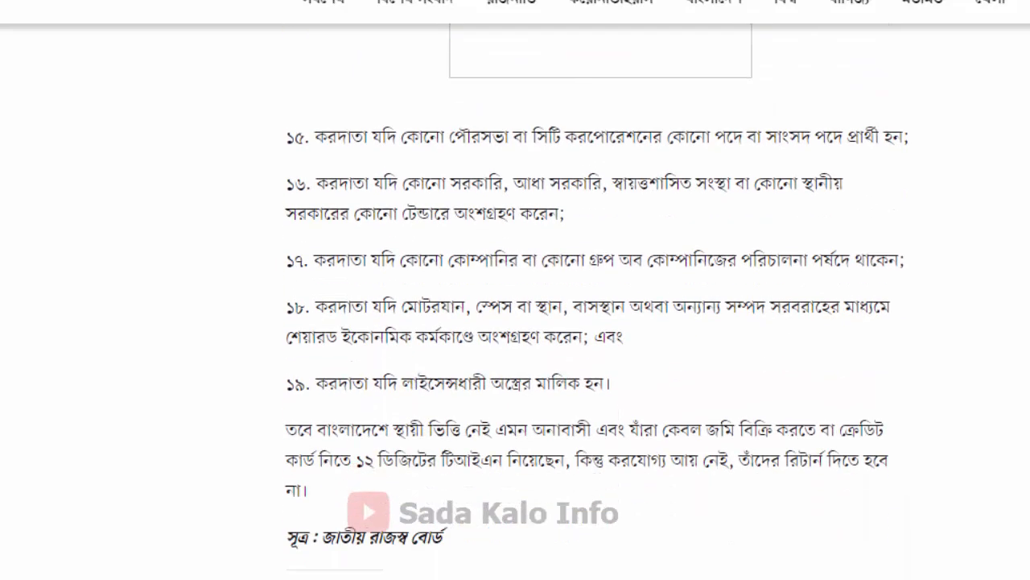
pyautogui.moveTo(375, 192); pyautogui.dragTo(890, 512)
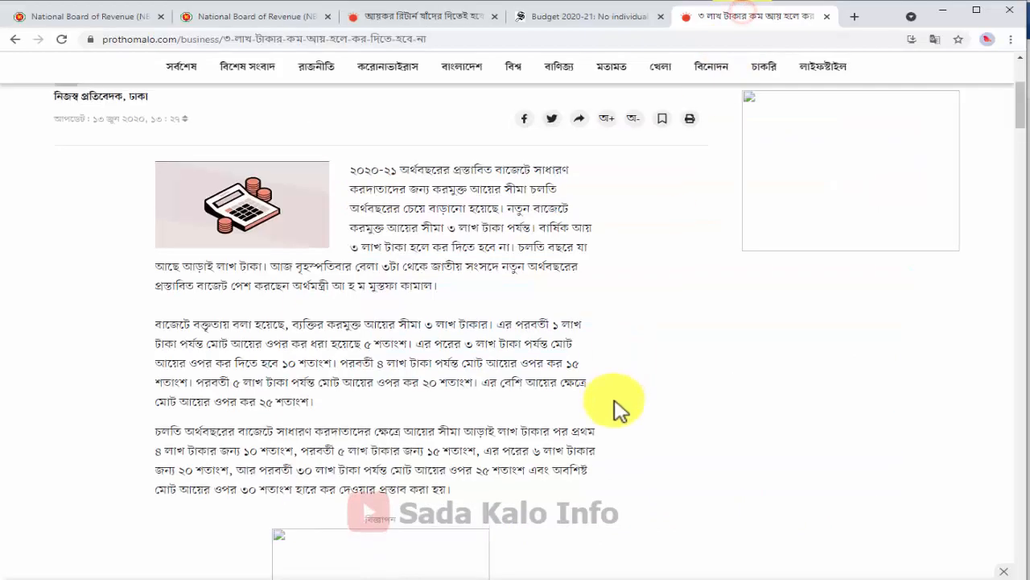
pyautogui.scroll(3, 614, 407)
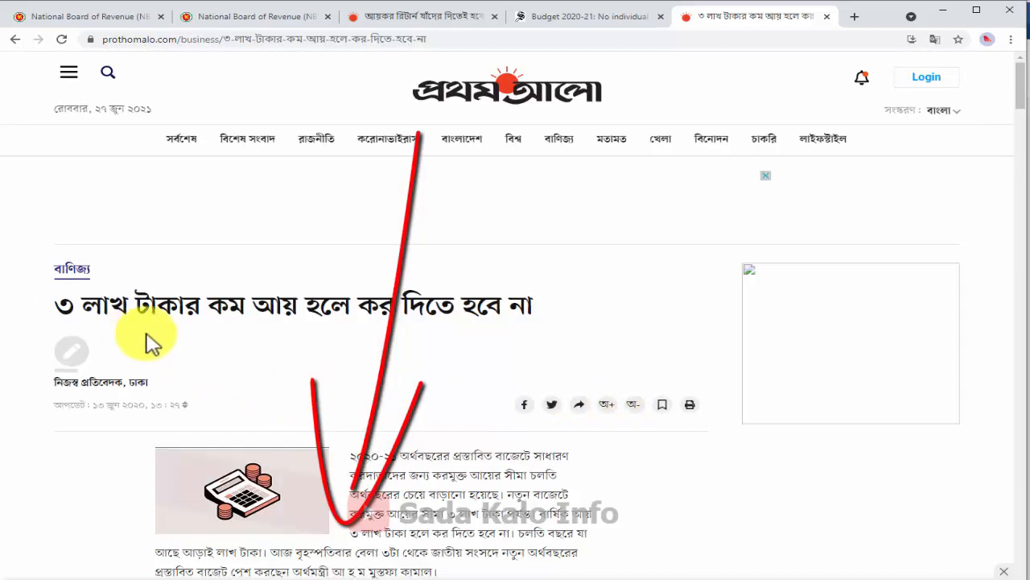
# Switch to the NBR income-tax FAQ and scroll to the investment rebate answer
pyautogui.click(260, 17)
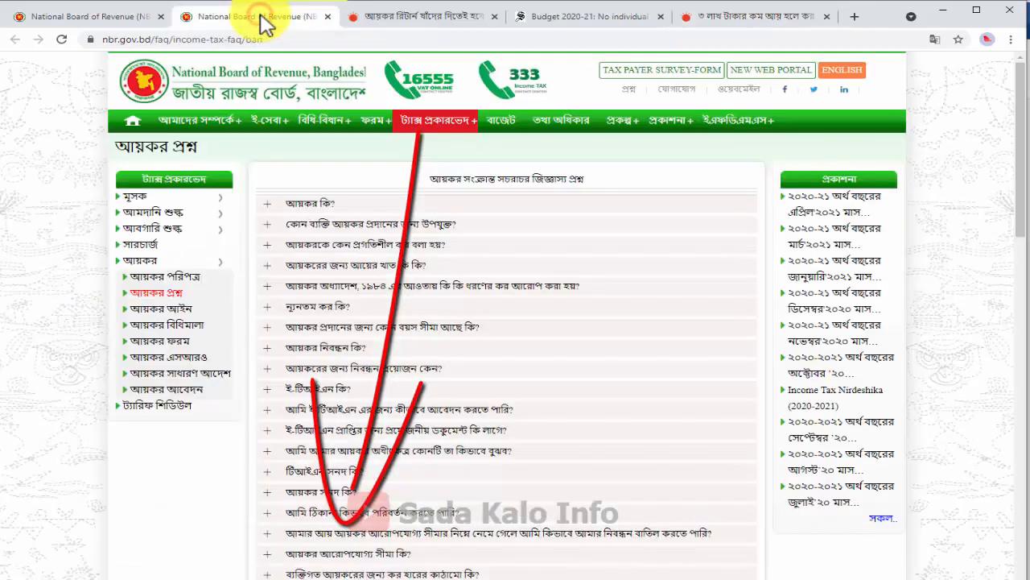
pyautogui.scroll(-2, 406, 314)
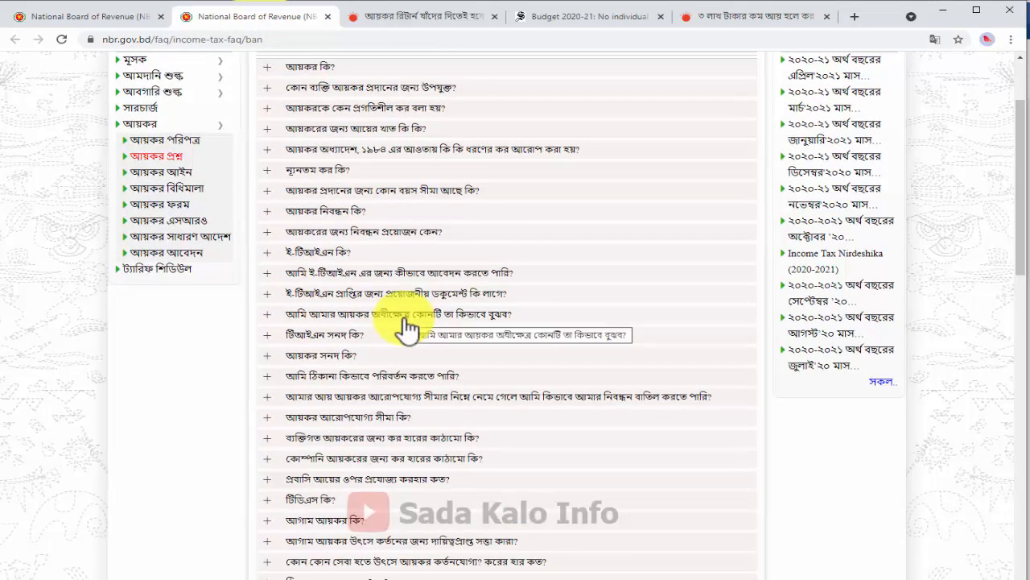
pyautogui.scroll(-5, 406, 326)
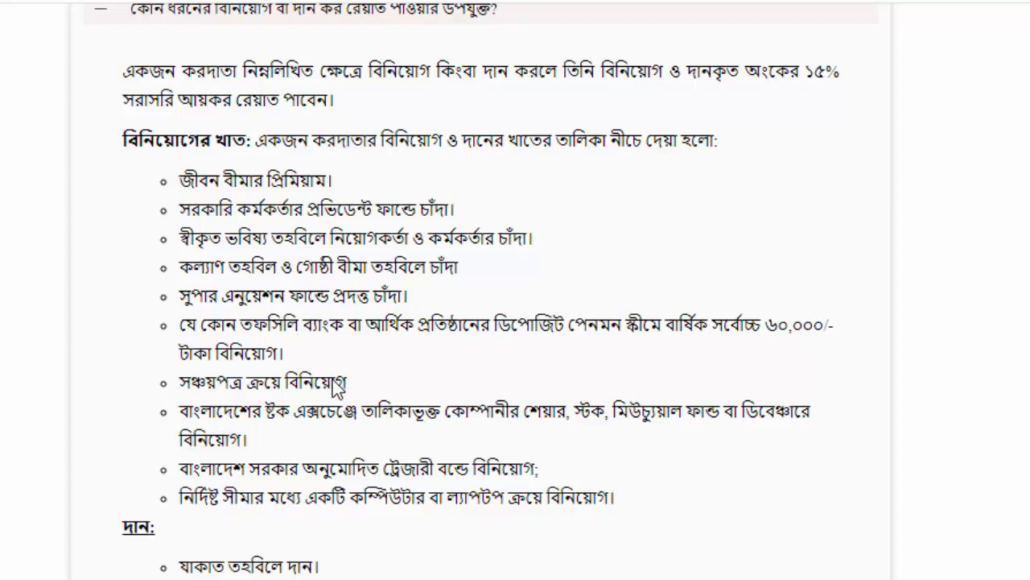
pyautogui.scroll(-3, 333, 406)
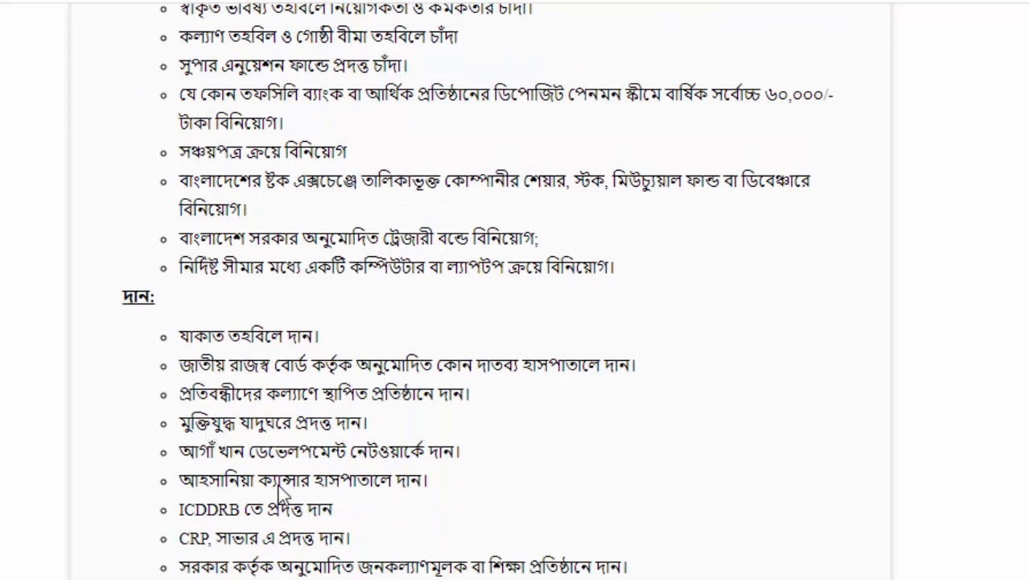
pyautogui.scroll(3, 325, 564)
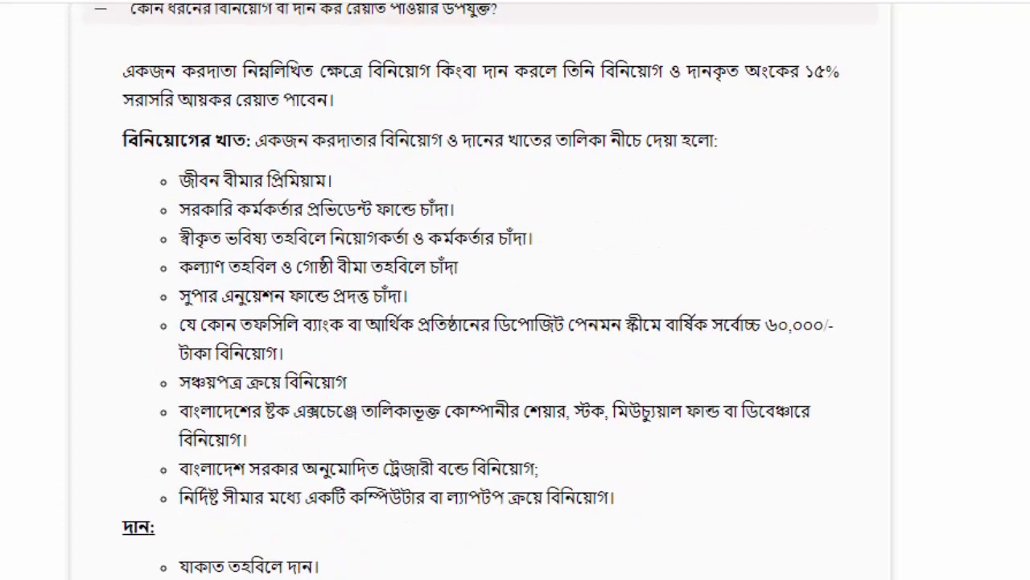
pyautogui.scroll(-2, 480, 290)
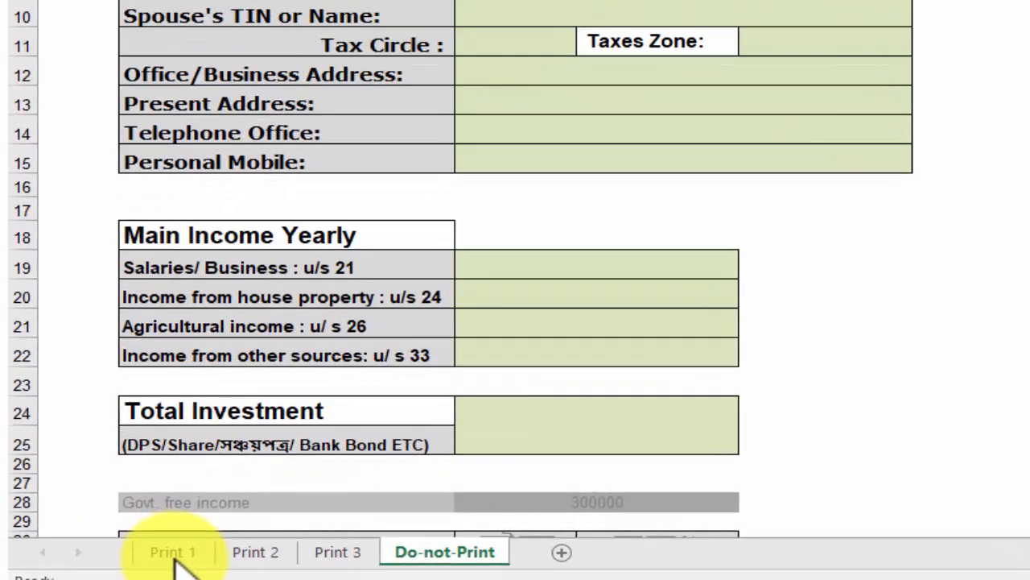
# Look over the Print 1, Print 2, Print 3 and Do-not-Print sheets
pyautogui.click(274, 552)
pyautogui.click(149, 554)
pyautogui.click(246, 552)
pyautogui.click(326, 552)
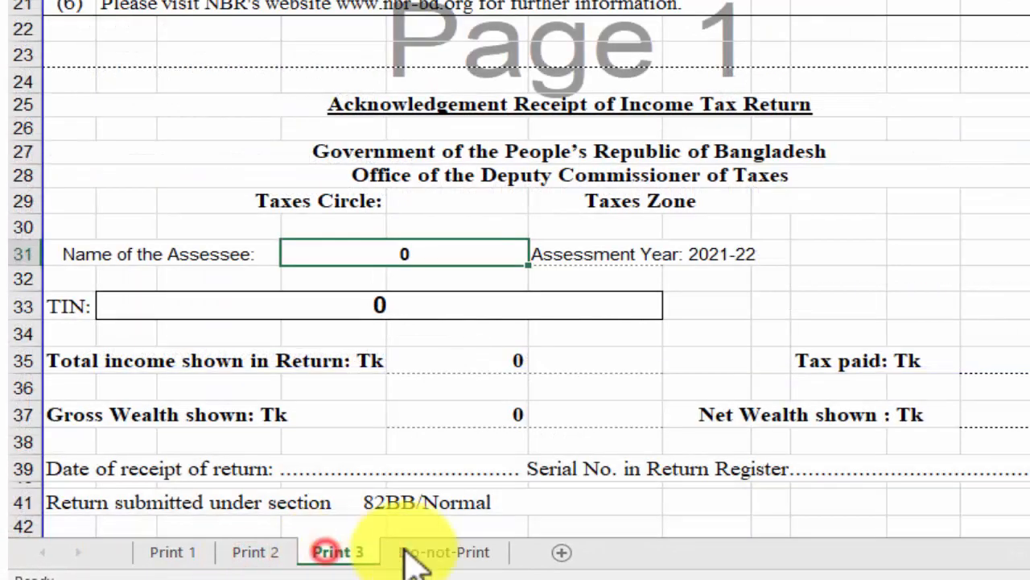
pyautogui.click(258, 554)
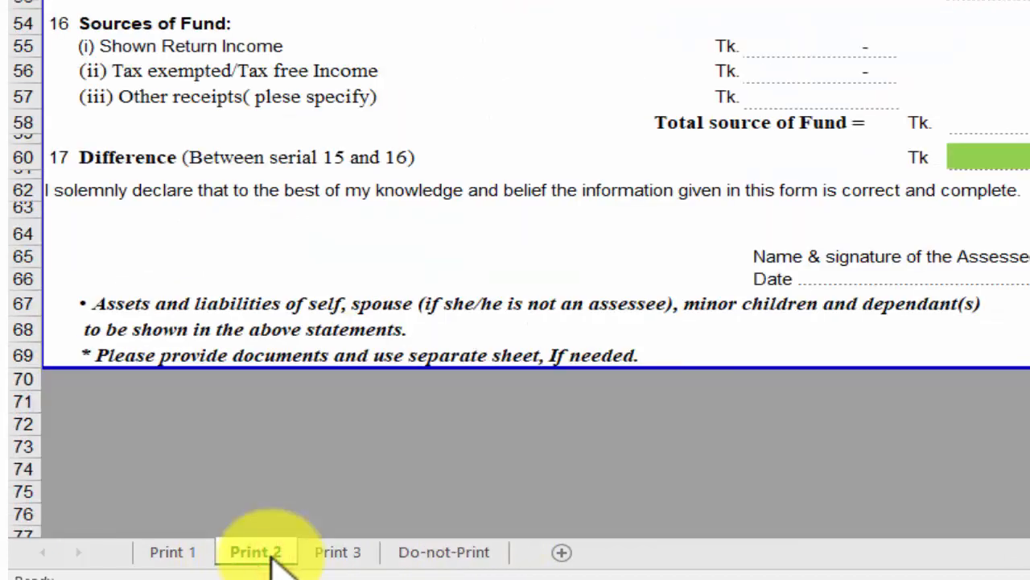
pyautogui.click(175, 553)
pyautogui.click(444, 552)
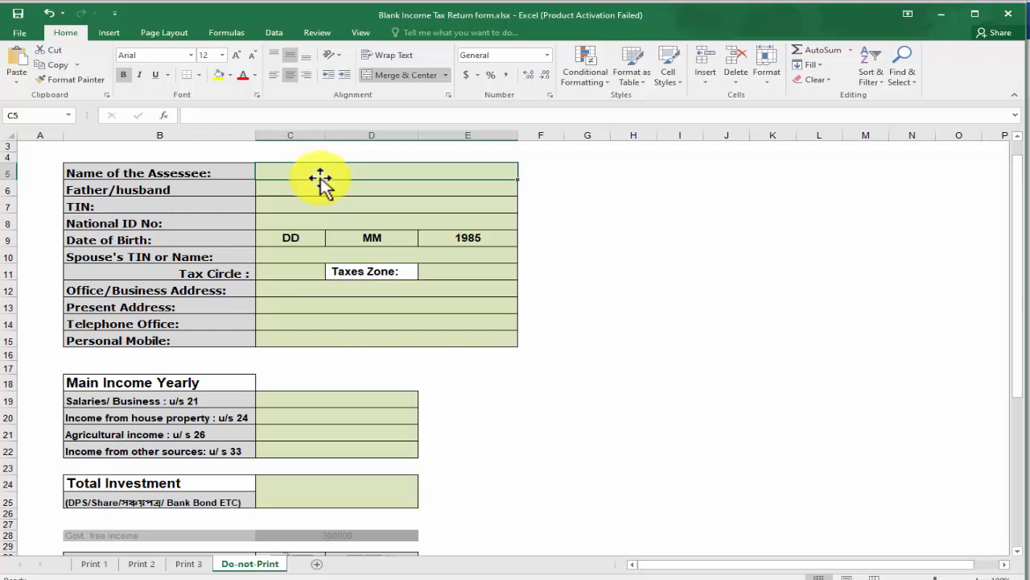
pyautogui.click(90, 564)
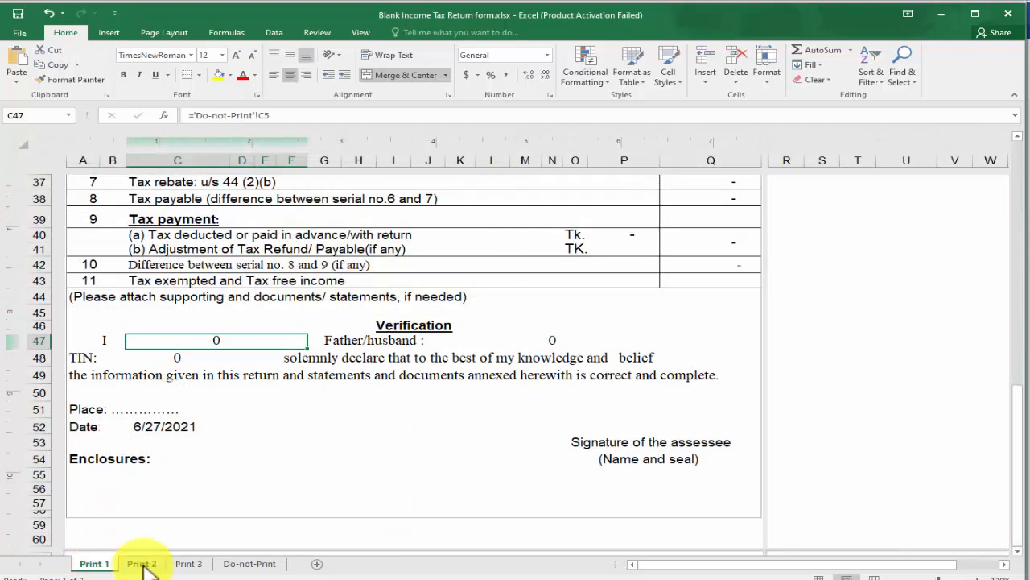
pyautogui.click(255, 563)
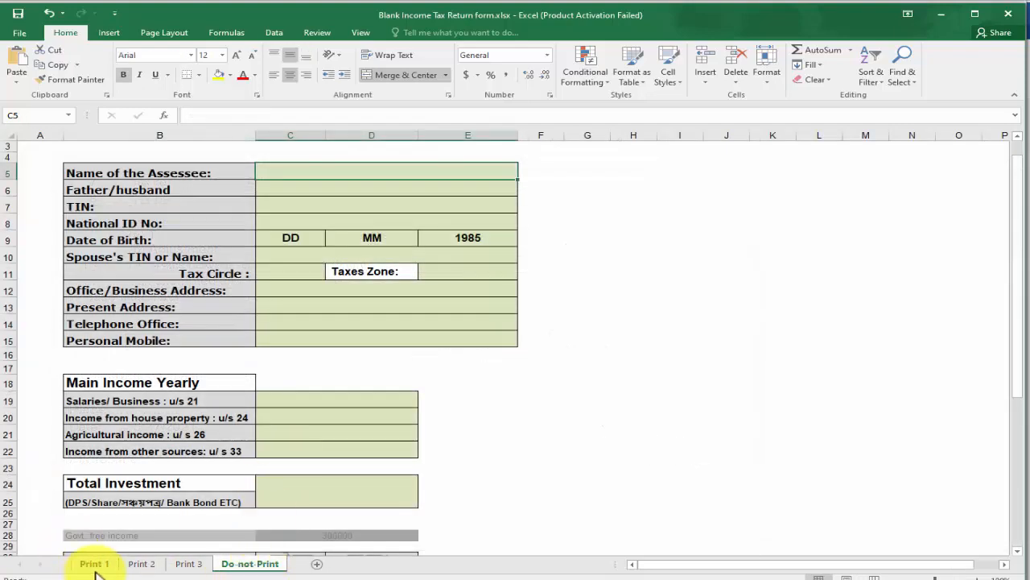
# Enter the assessee's full name in C5 and confirm it appears on Print 1
pyautogui.click(94, 563)
pyautogui.scroll(1, 500, 333)
pyautogui.scroll(11, 500, 333)
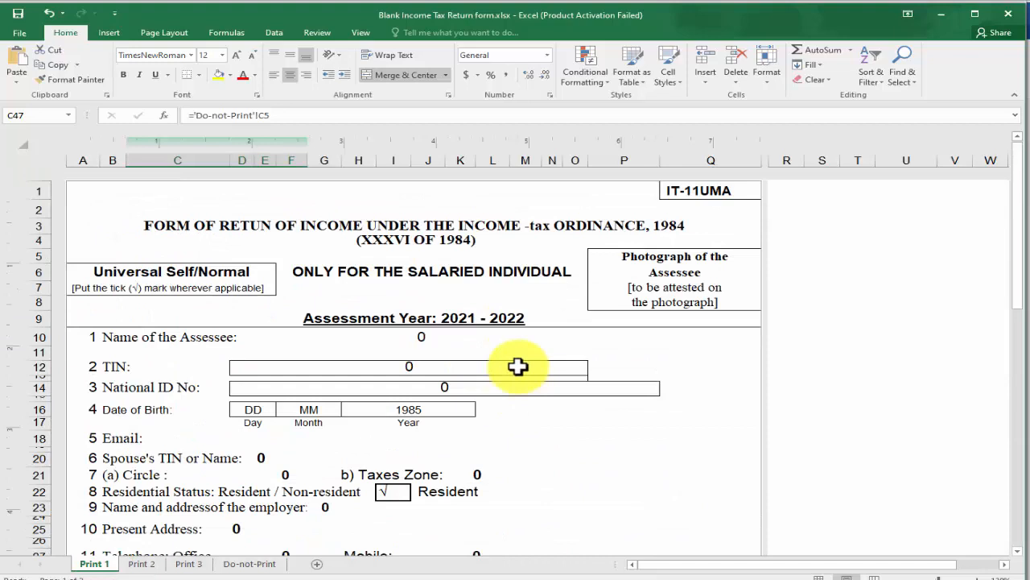
pyautogui.click(365, 340)
pyautogui.click(253, 563)
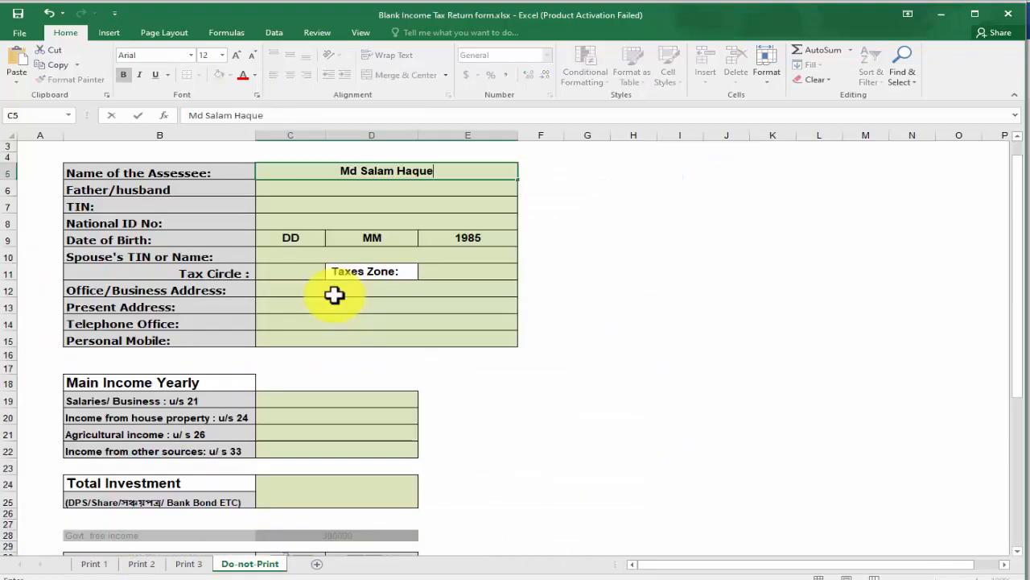
pyautogui.click(598, 337)
pyautogui.click(426, 172)
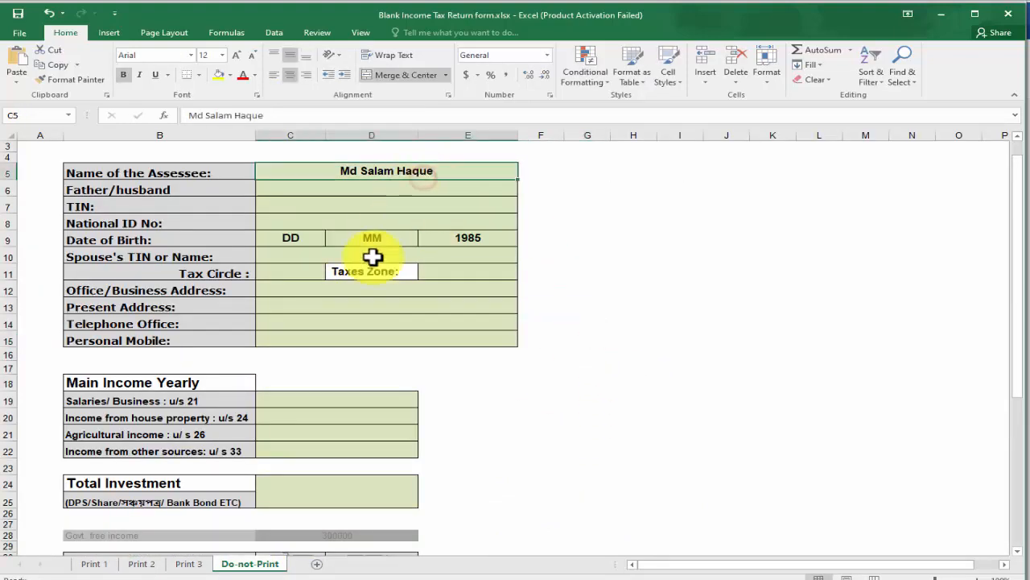
pyautogui.click(95, 563)
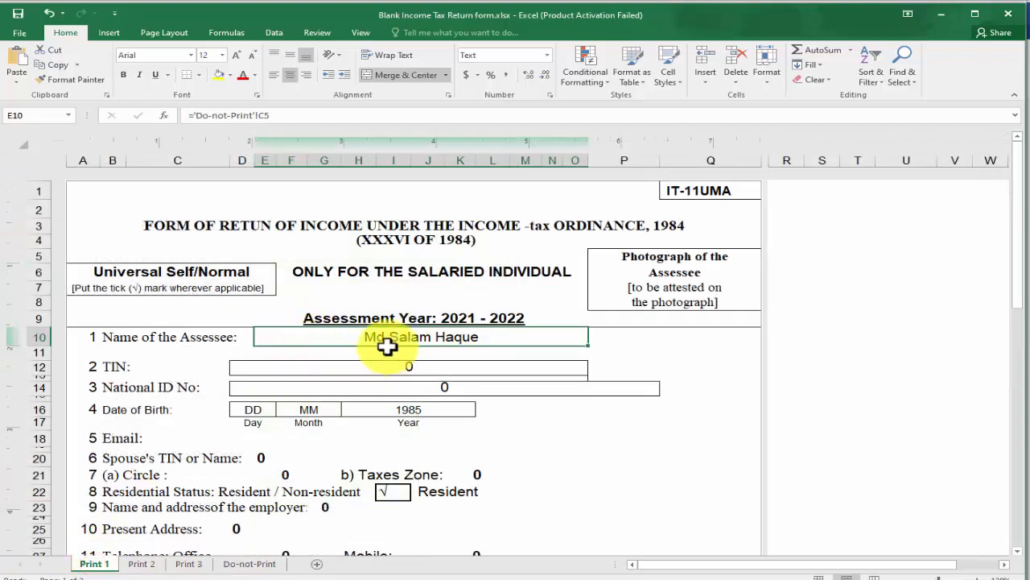
# Check the name in Print 1's verification line and on the Print 3 receipt
pyautogui.scroll(-12, 491, 339)
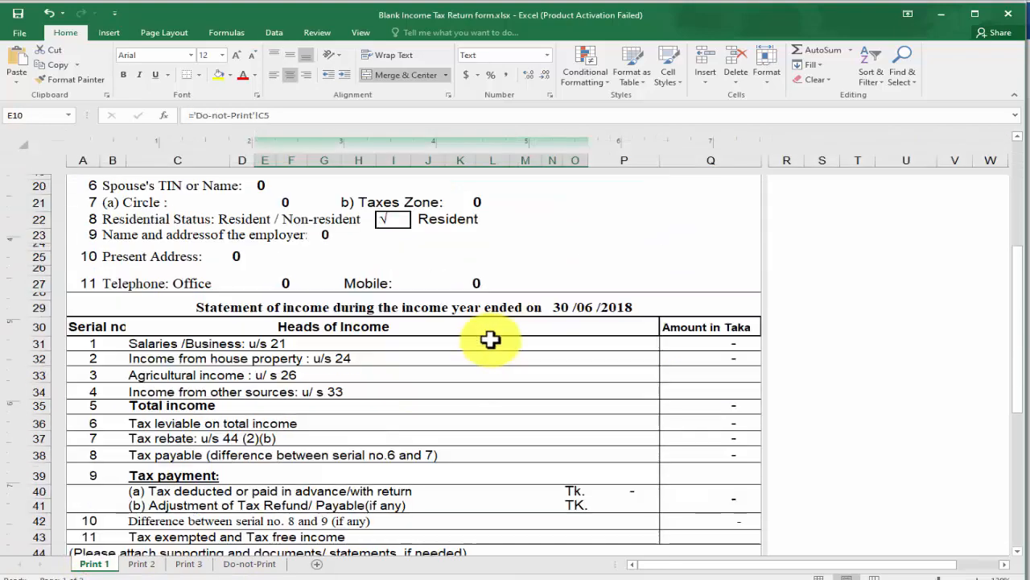
pyautogui.scroll(-2, 470, 362)
pyautogui.click(214, 242)
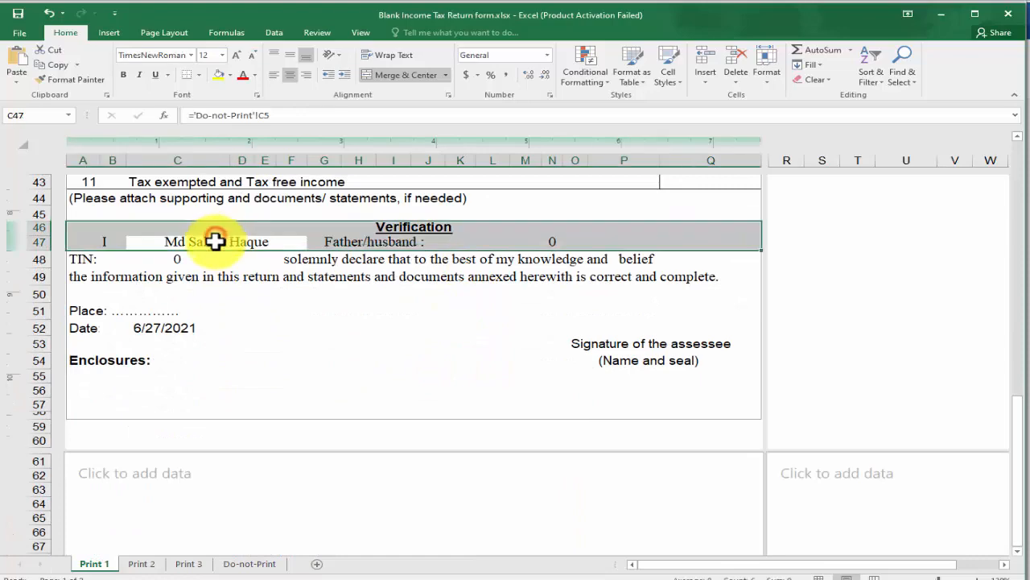
pyautogui.click(143, 564)
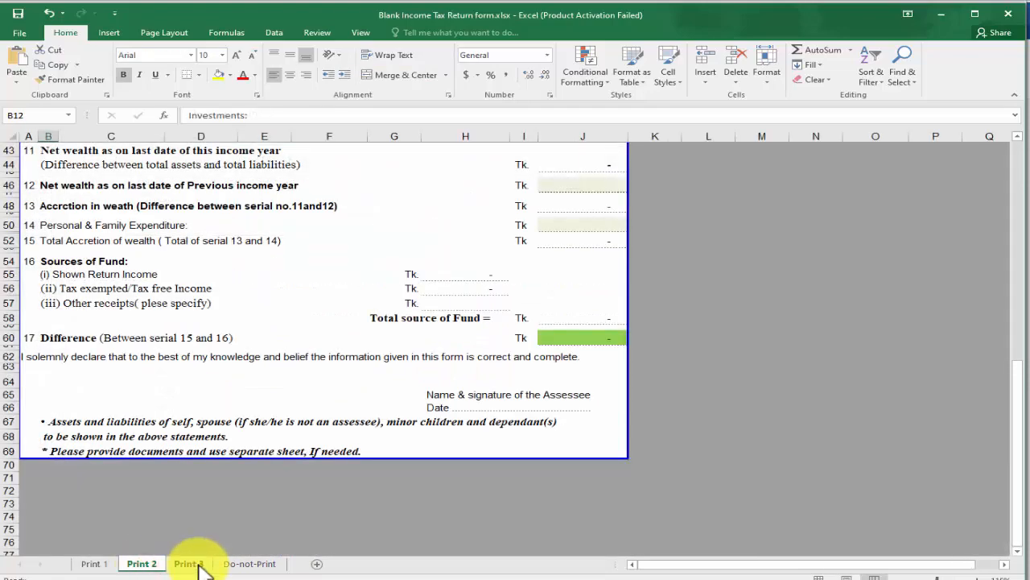
pyautogui.click(189, 563)
pyautogui.scroll(-6, 260, 453)
pyautogui.scroll(4, 260, 418)
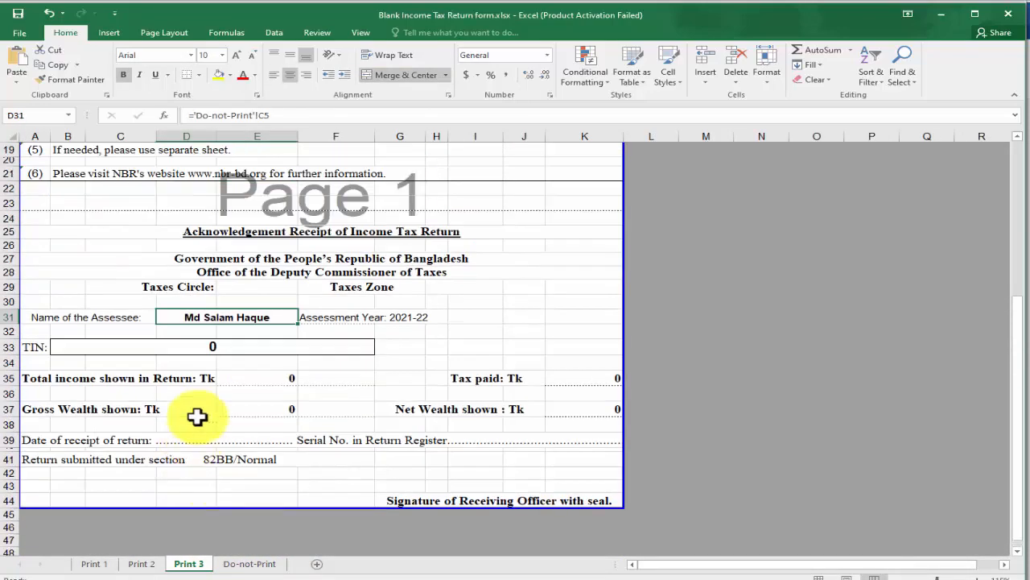
pyautogui.click(211, 318)
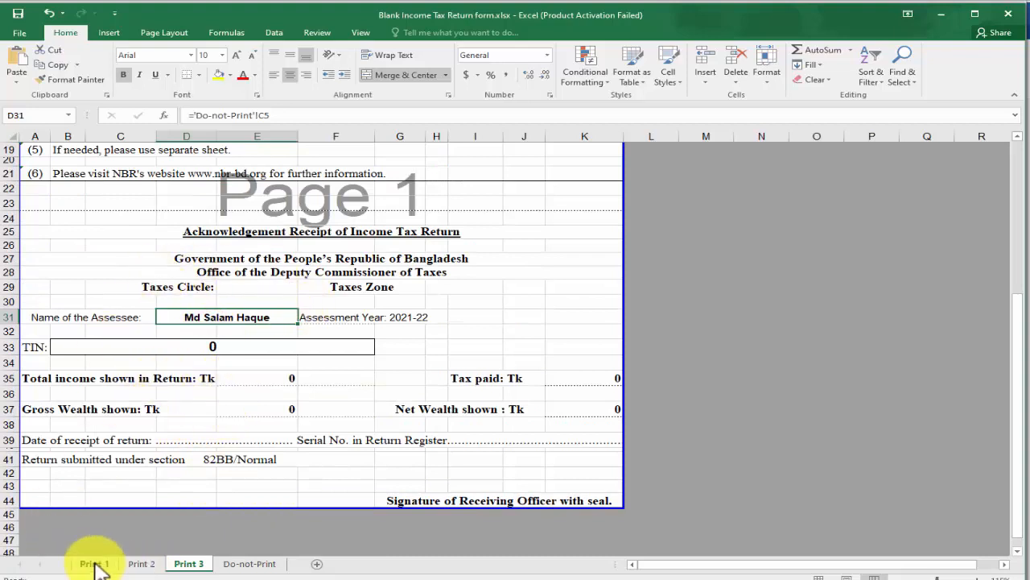
pyautogui.click(228, 564)
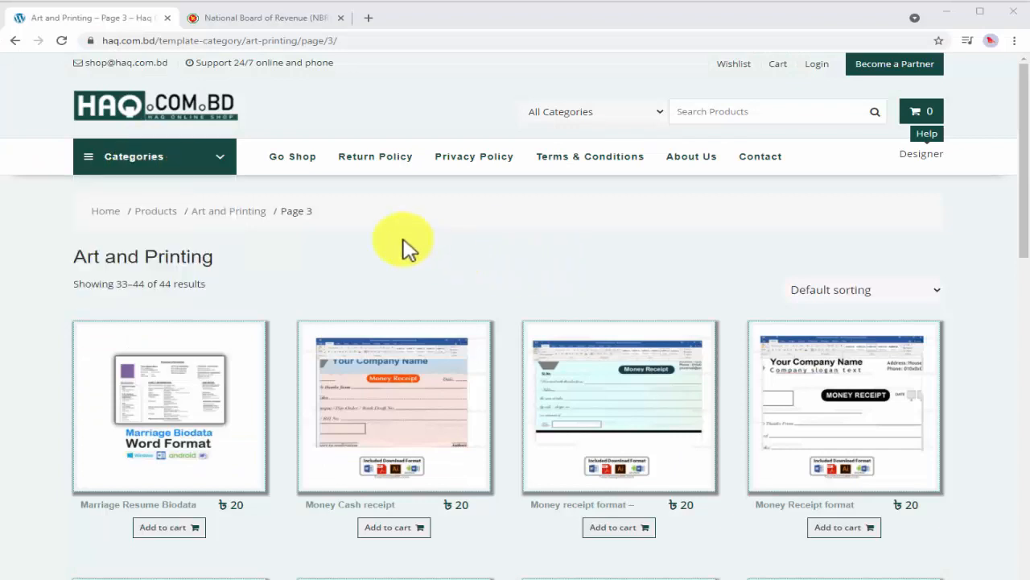
# Go to page 2 of Art and Printing to find the Income Tax Return form template
pyautogui.moveTo(105, 156)
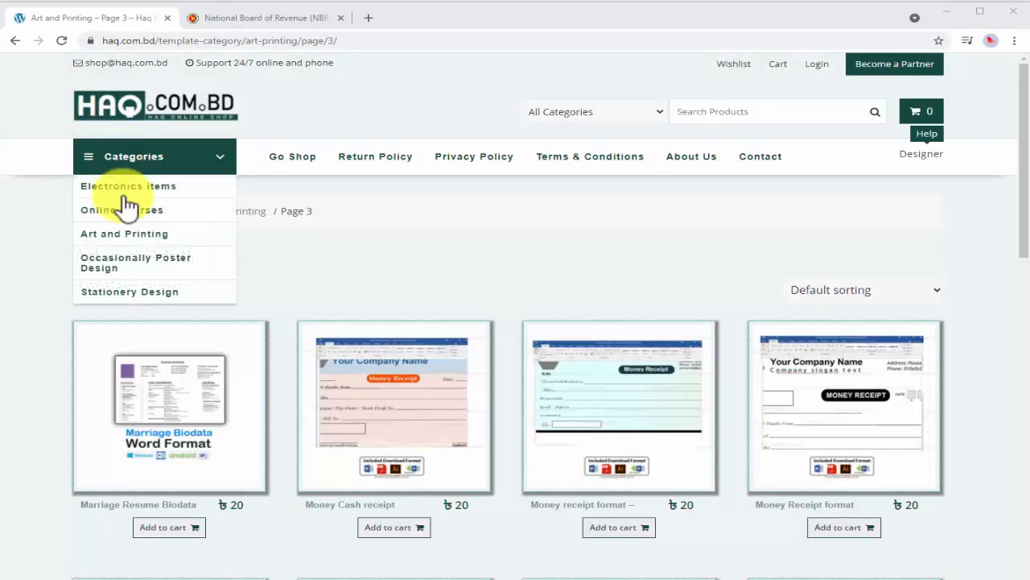
pyautogui.click(111, 245)
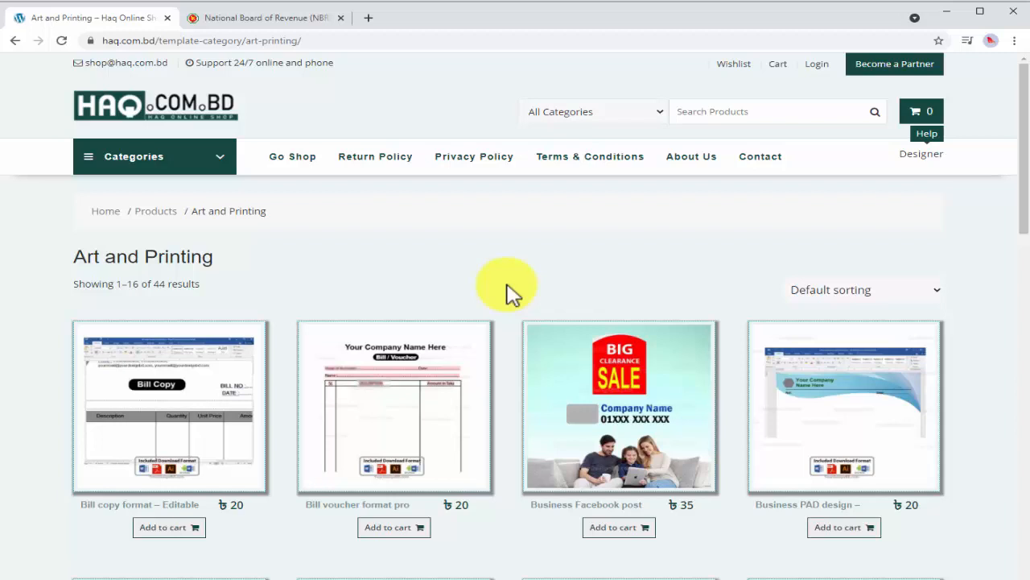
pyautogui.scroll(-3, 512, 291)
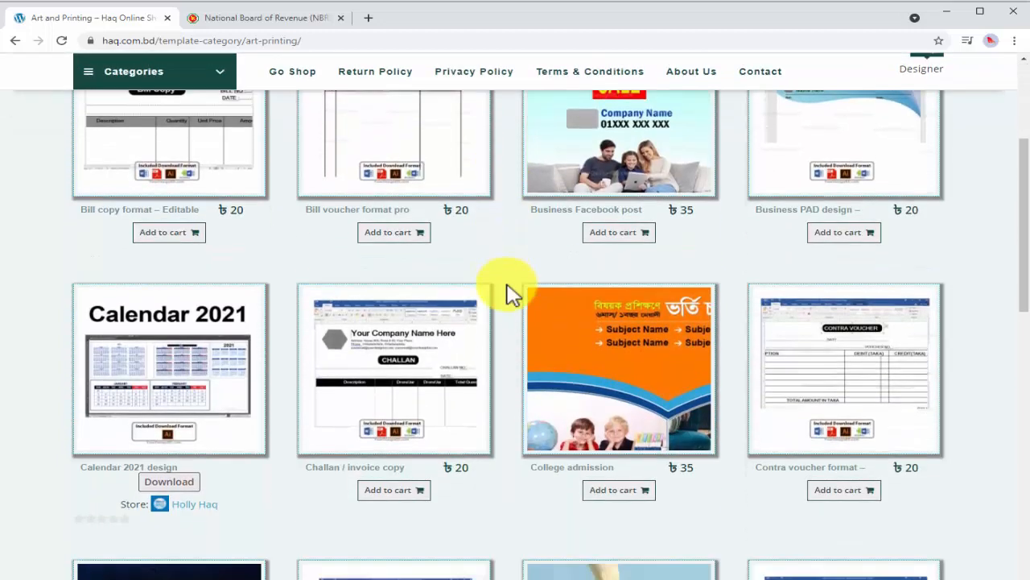
pyautogui.scroll(-6, 509, 292)
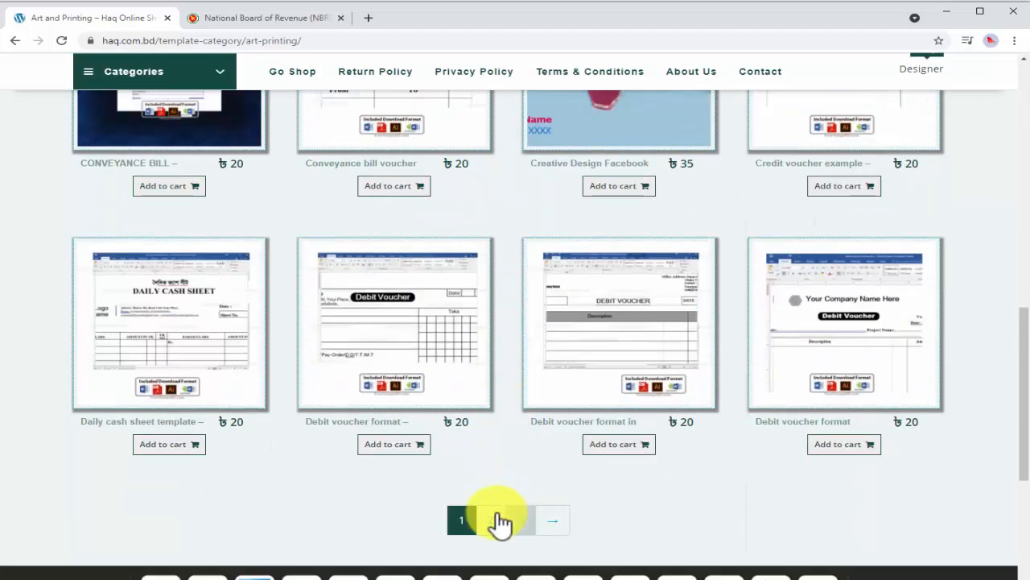
pyautogui.click(499, 520)
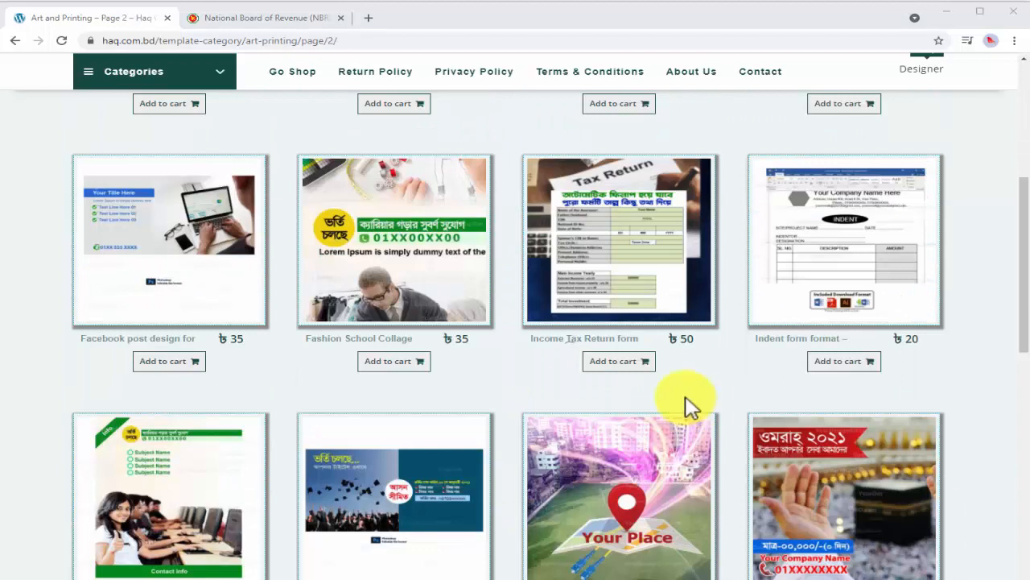
pyautogui.scroll(1, 688, 406)
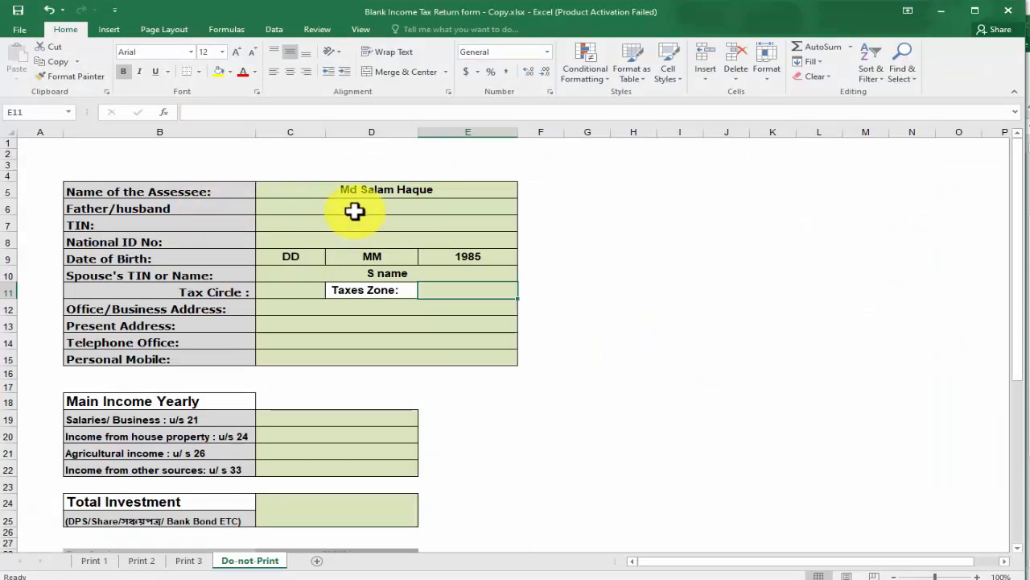
# Enter birth day 19 and month 04 in the Date of Birth cells
pyautogui.click(181, 208)
pyautogui.click(169, 220)
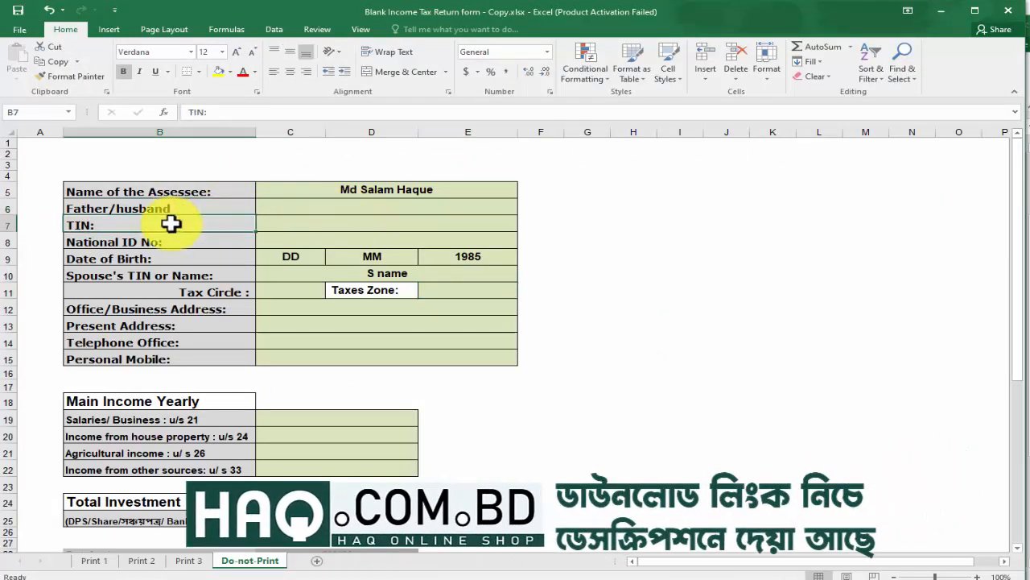
pyautogui.click(180, 242)
pyautogui.click(152, 258)
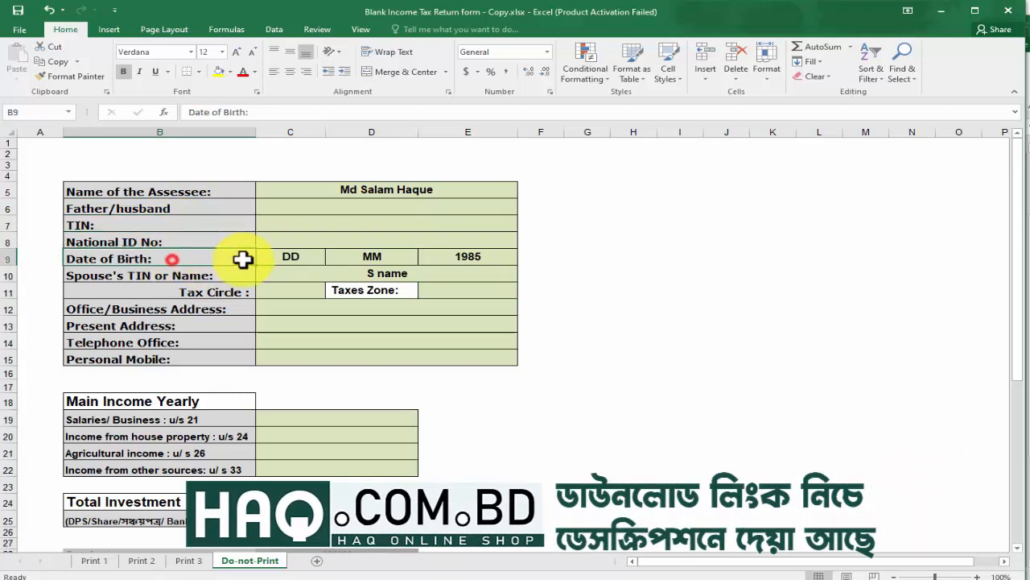
pyautogui.click(309, 255)
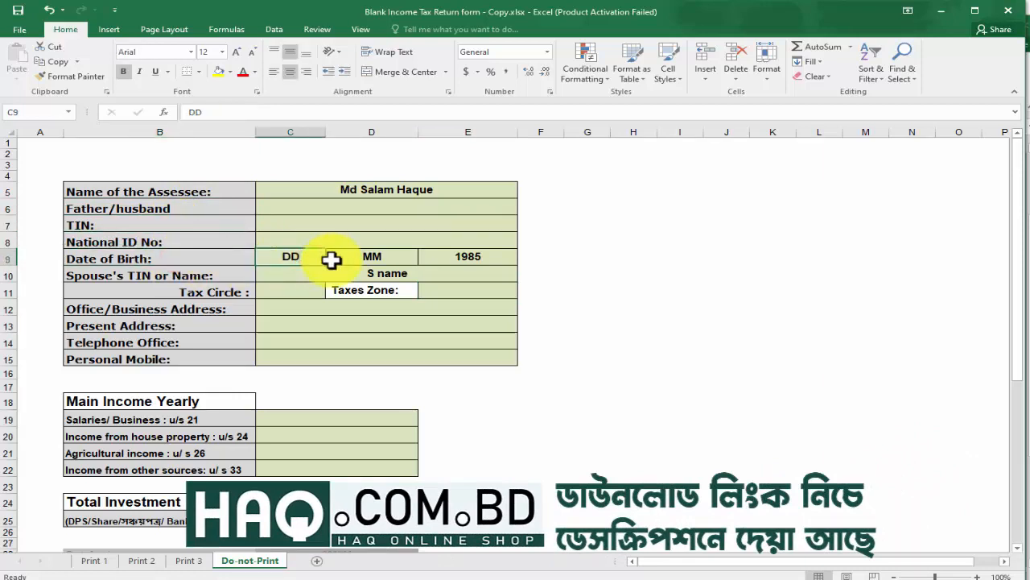
pyautogui.write('19')
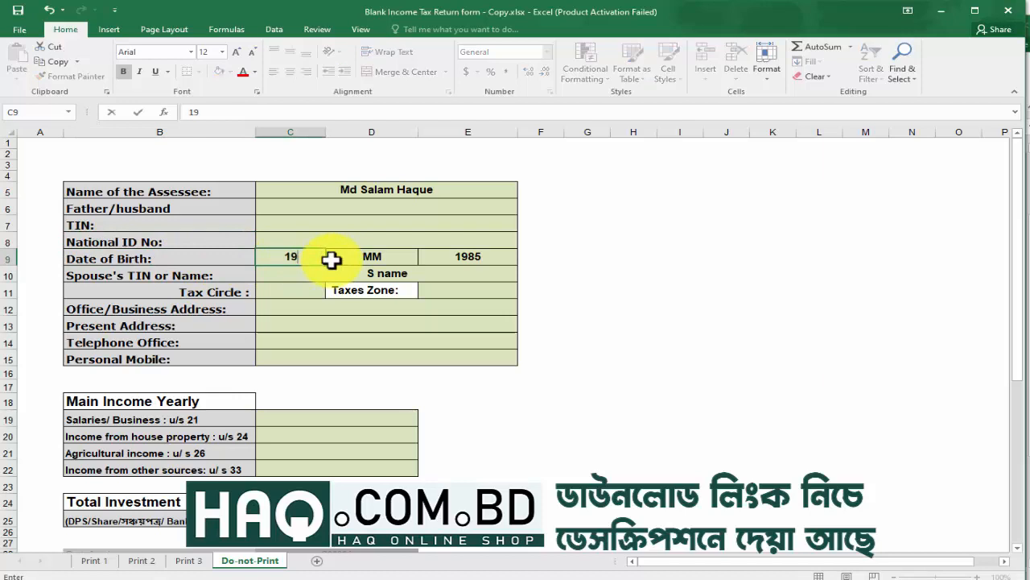
pyautogui.click(362, 257)
pyautogui.write('0')
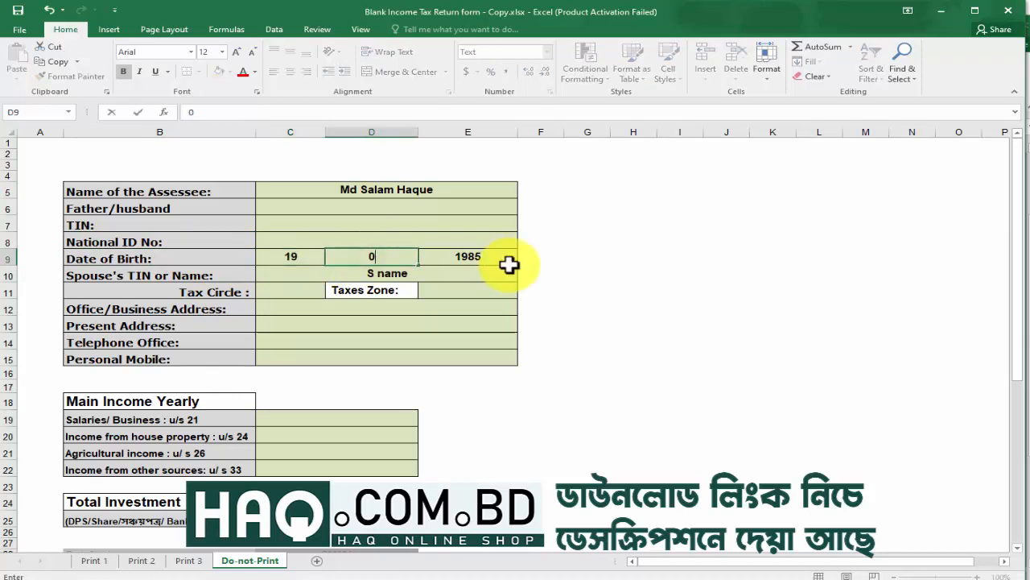
pyautogui.write('4')
pyautogui.click(509, 267)
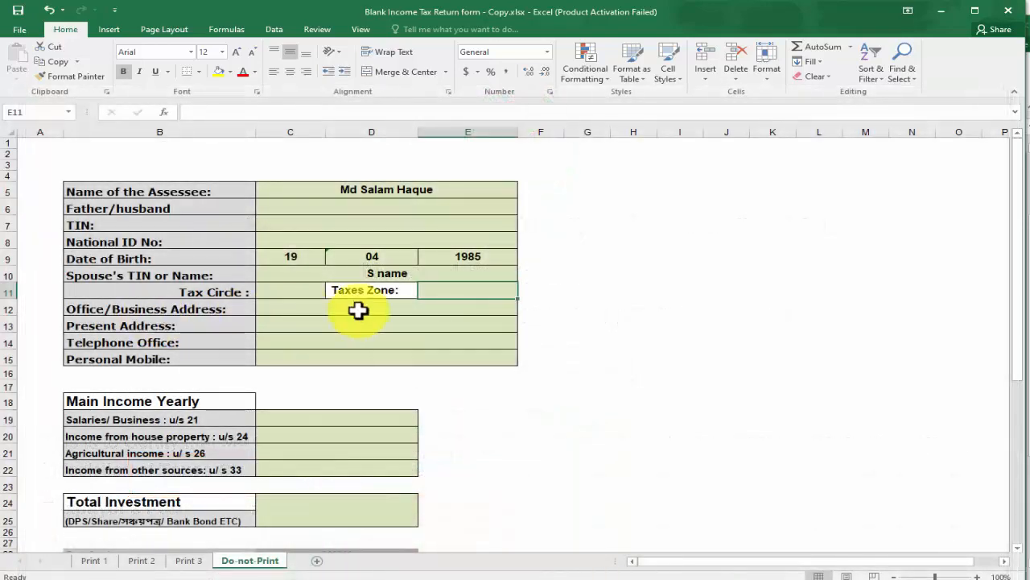
# Enter the assessee's mobile number, then select the Main Income Yearly block B18:D22
pyautogui.click(359, 309)
pyautogui.click(165, 328)
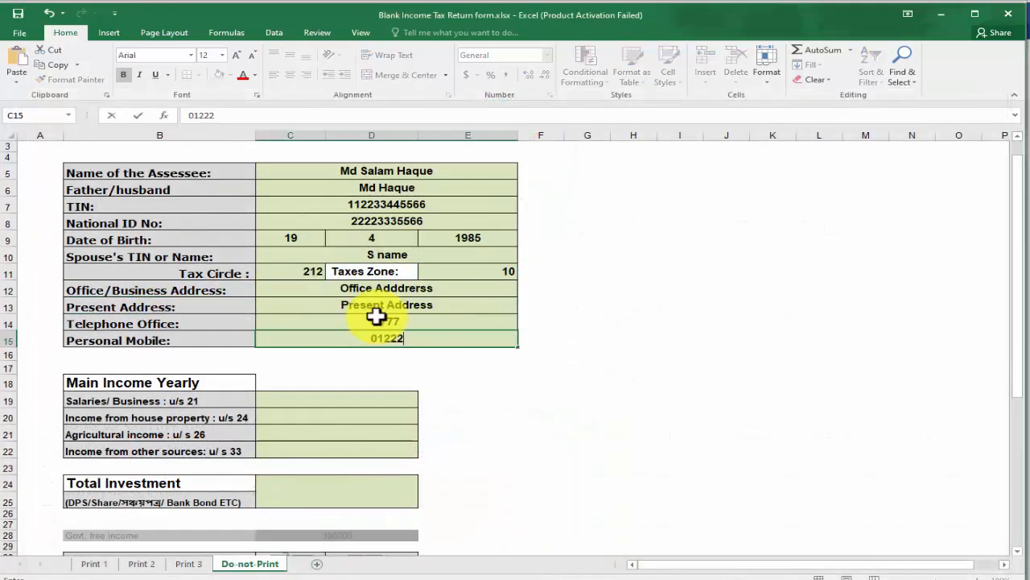
pyautogui.write('555')
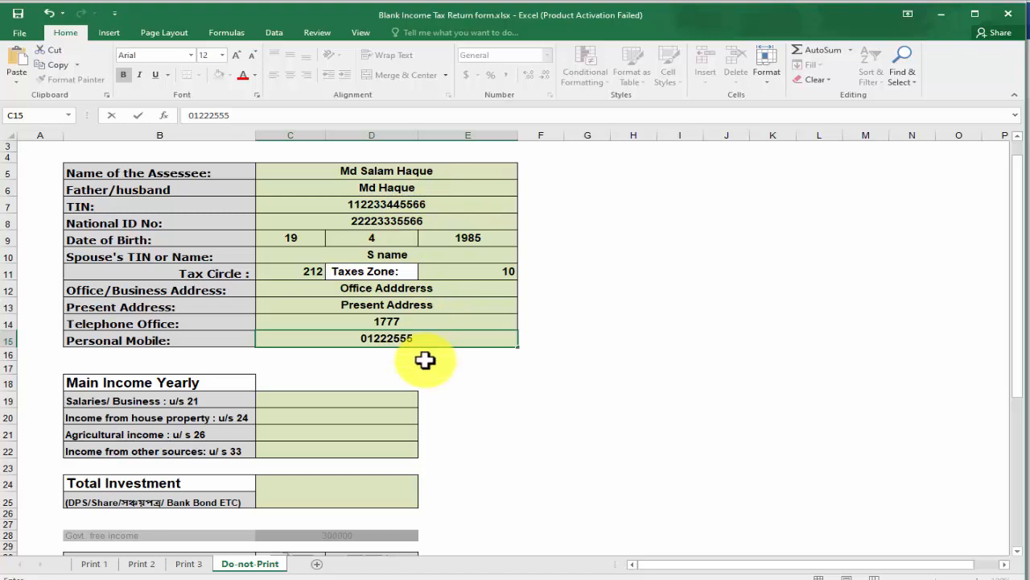
pyautogui.scroll(-1, 425, 360)
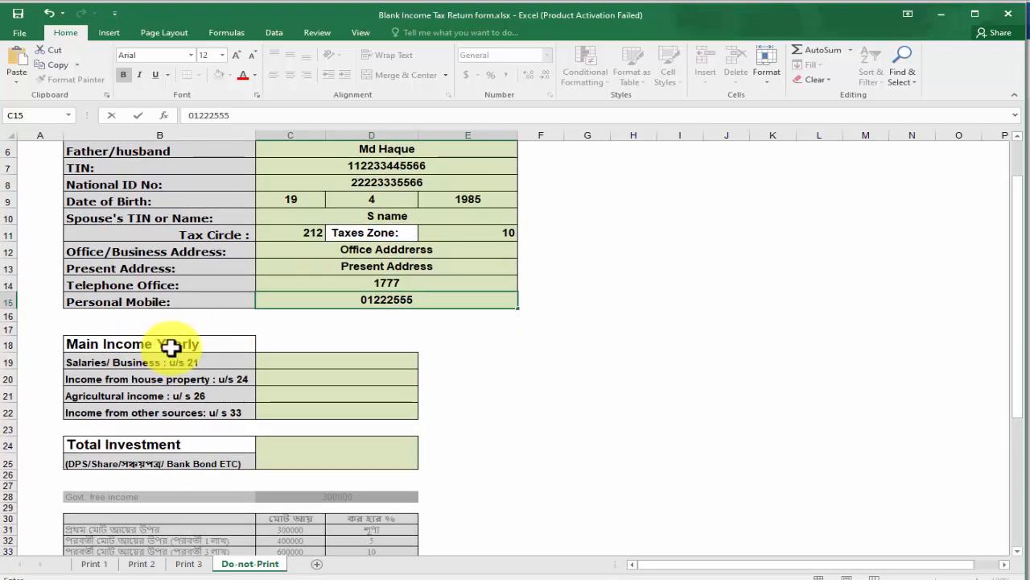
pyautogui.click(97, 363)
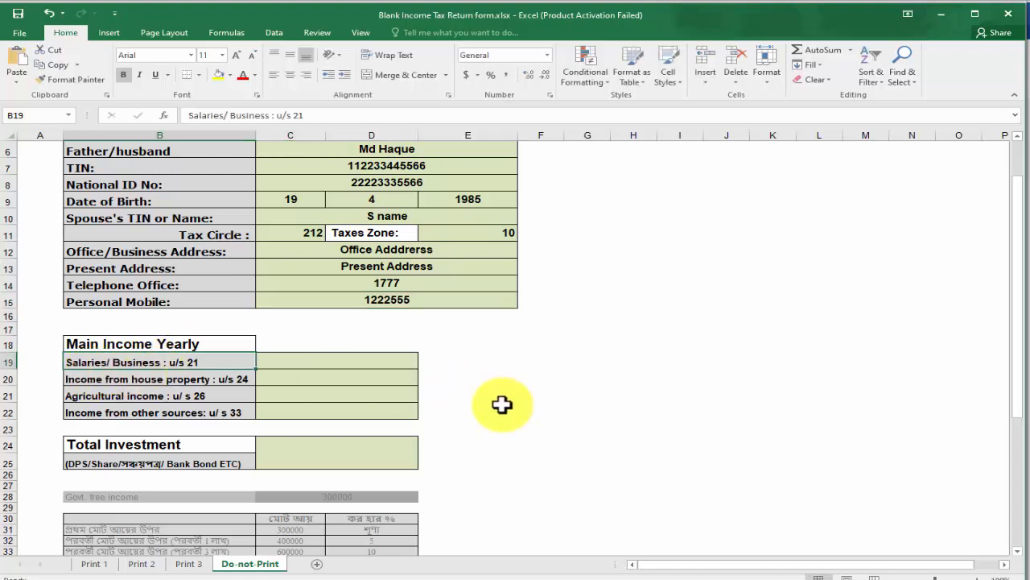
pyautogui.scroll(1, 499, 404)
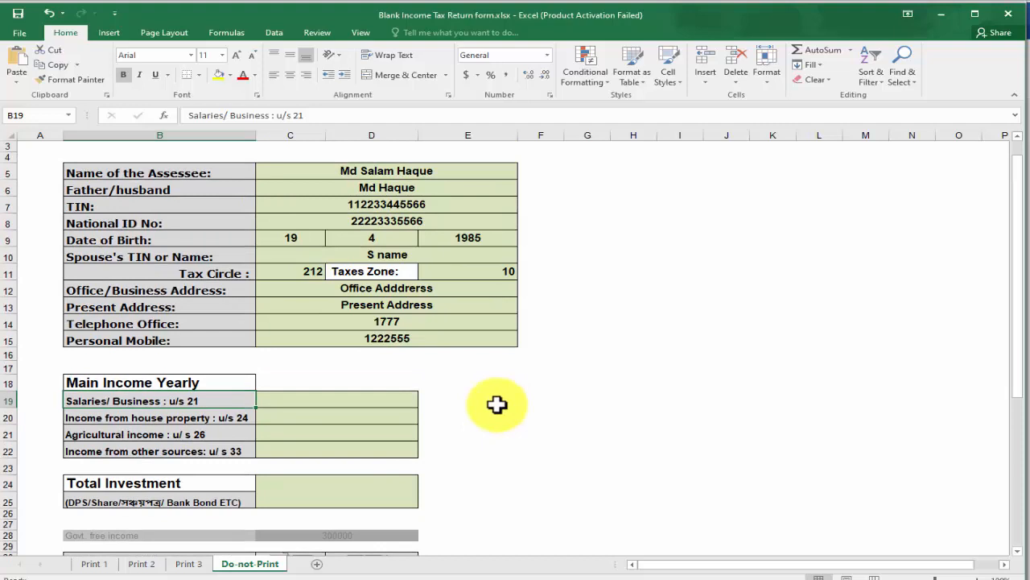
pyautogui.moveTo(193, 383); pyautogui.dragTo(408, 442)
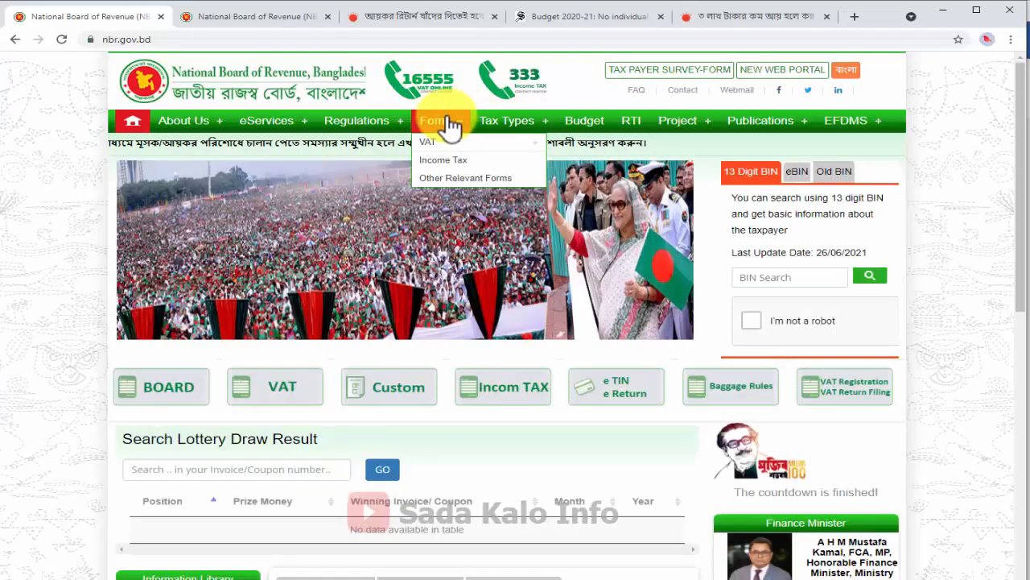
# Open the Income Tax forms page from the NBR Forms menu
pyautogui.click(454, 165)
pyautogui.scroll(-1, 379, 375)
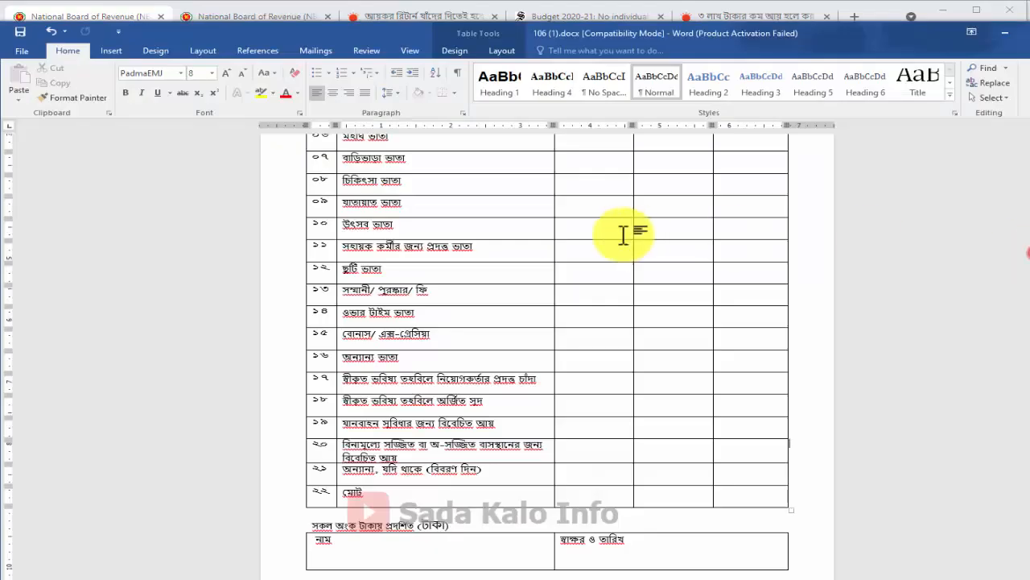
# Inspect the Schedule 24A table's amount cells and the name and signature cells
pyautogui.click(717, 303)
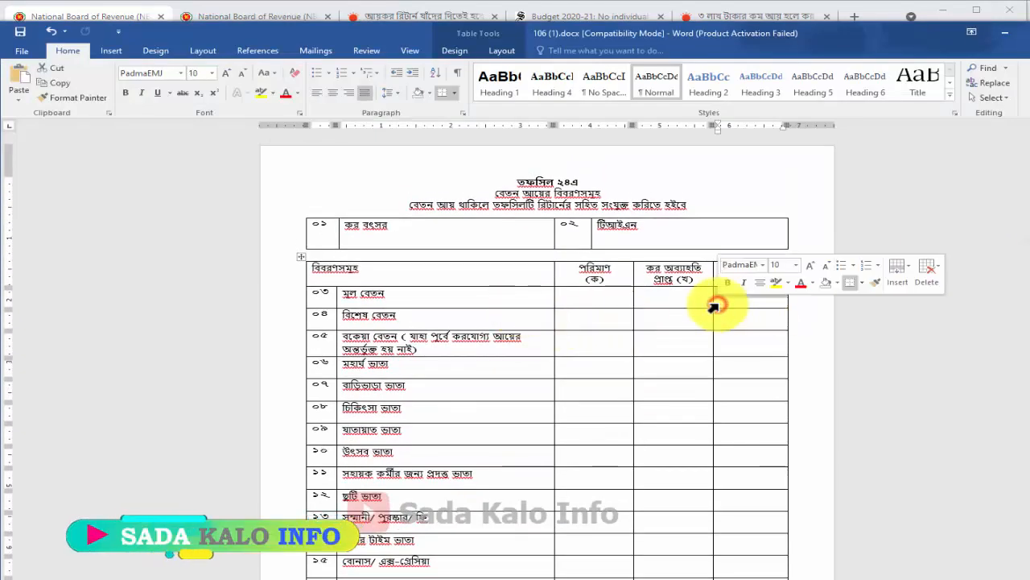
pyautogui.click(569, 341)
pyautogui.scroll(-5, 567, 344)
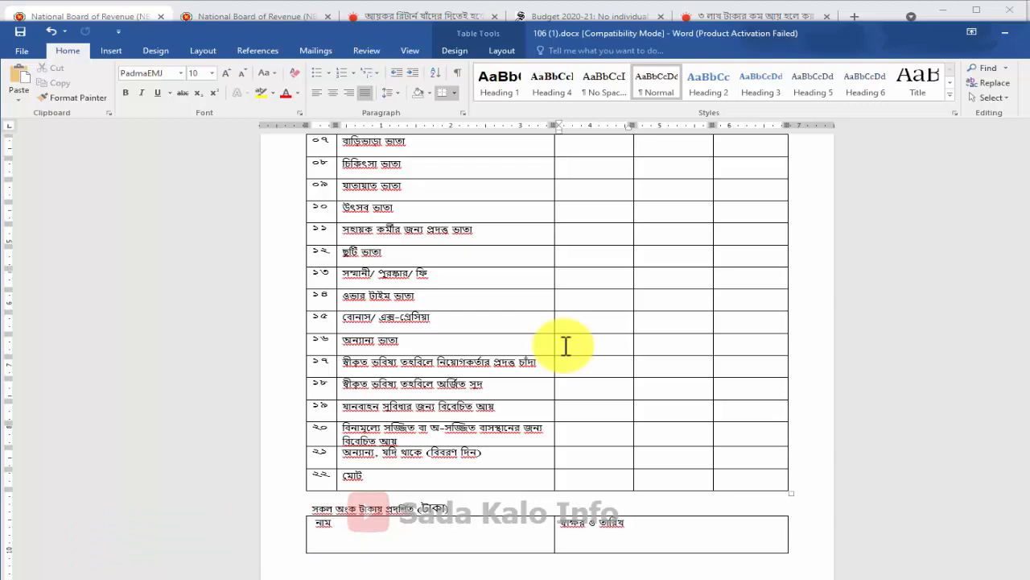
pyautogui.scroll(2, 617, 488)
pyautogui.scroll(-2, 616, 486)
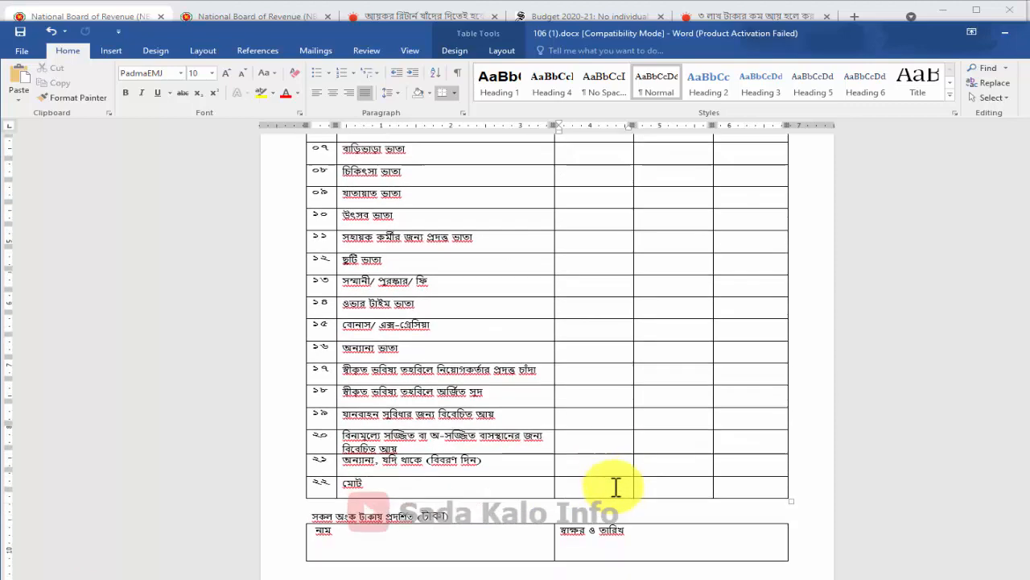
pyautogui.click(427, 539)
pyautogui.click(656, 549)
# Review the table's total row, then return to Chrome's NBR forms page
pyautogui.scroll(4, 553, 451)
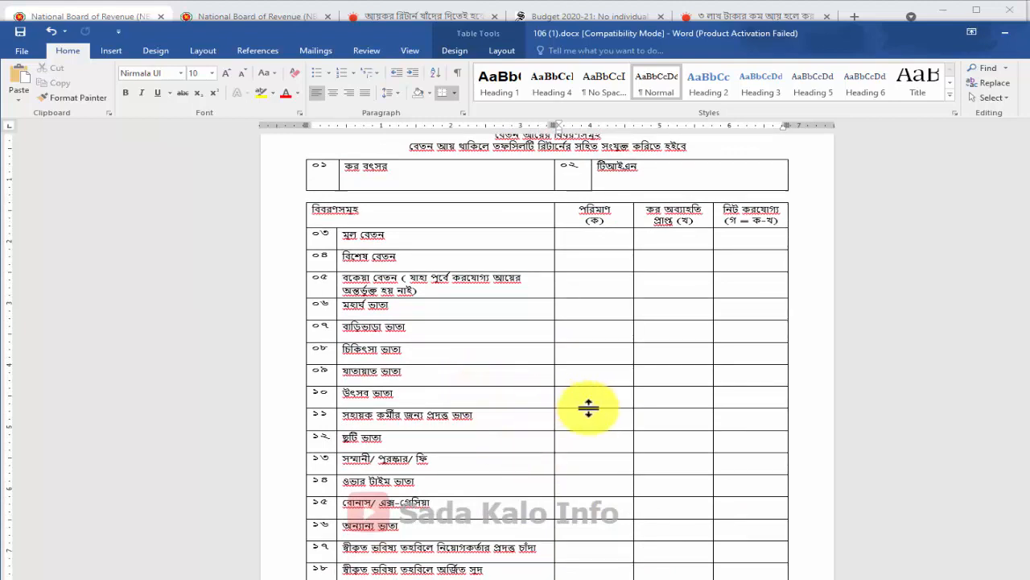
pyautogui.scroll(1, 588, 409)
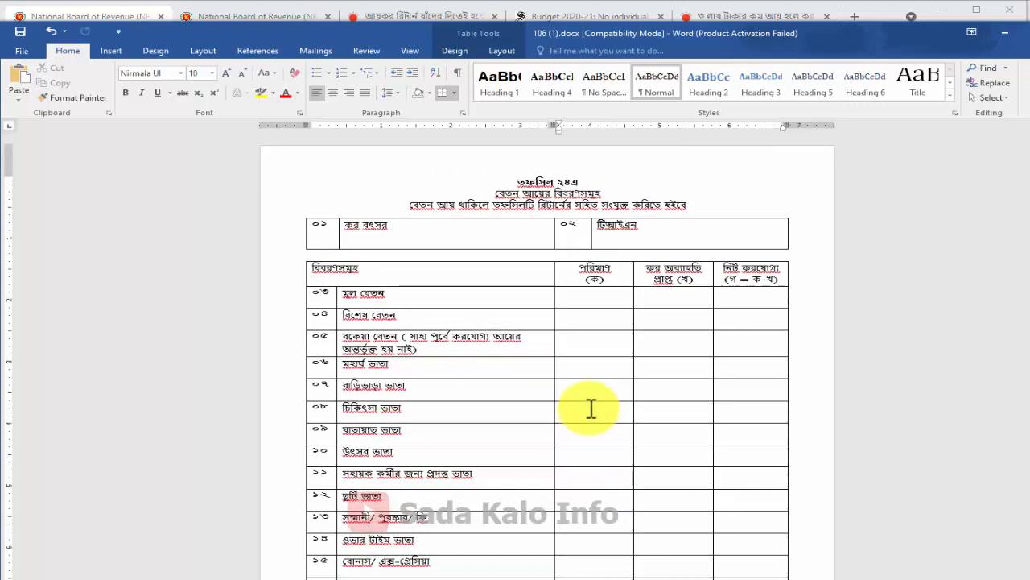
pyautogui.scroll(-4, 591, 409)
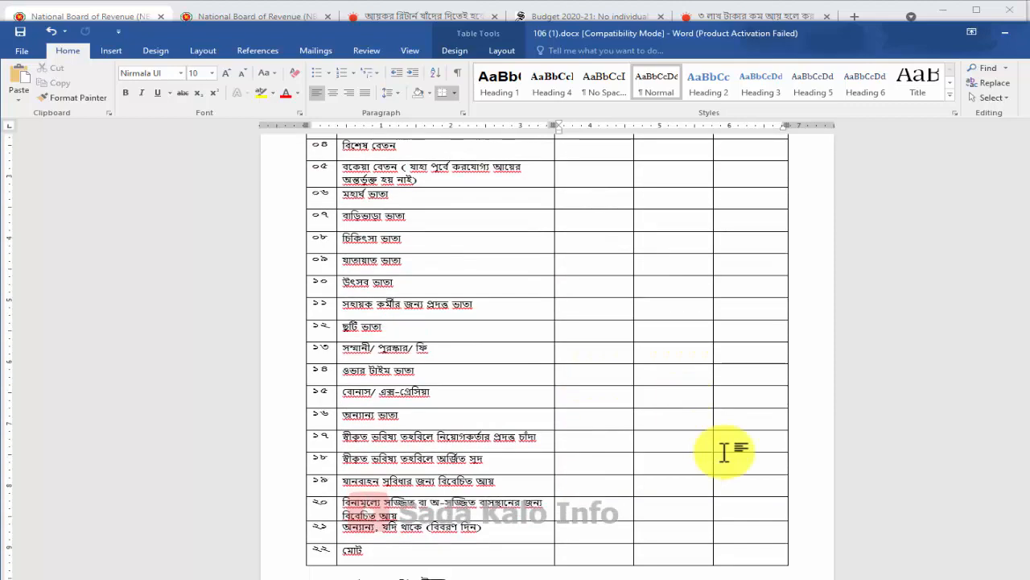
pyautogui.click(765, 483)
pyautogui.scroll(1, 704, 481)
pyautogui.scroll(3, 703, 481)
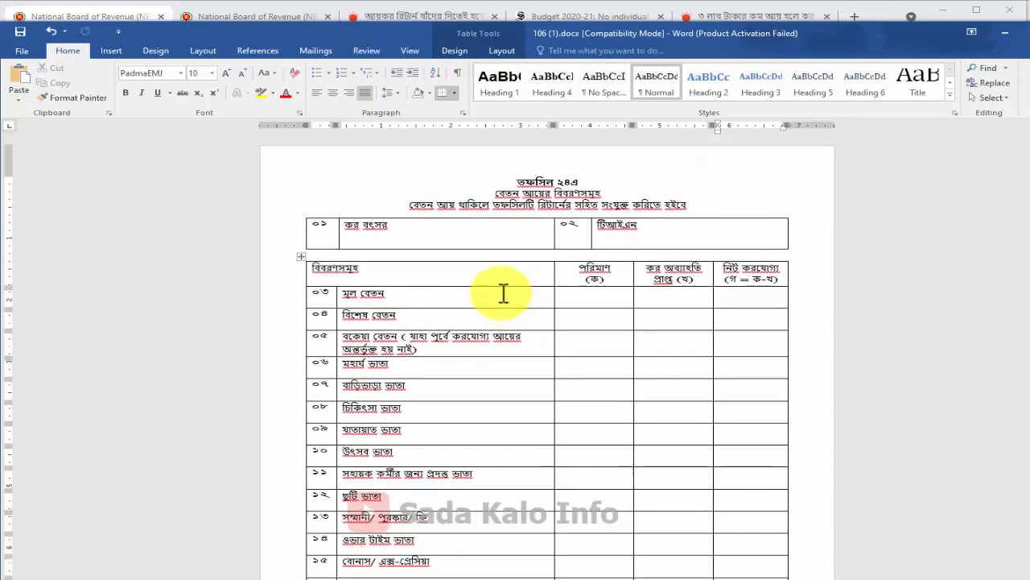
pyautogui.scroll(-4, 536, 354)
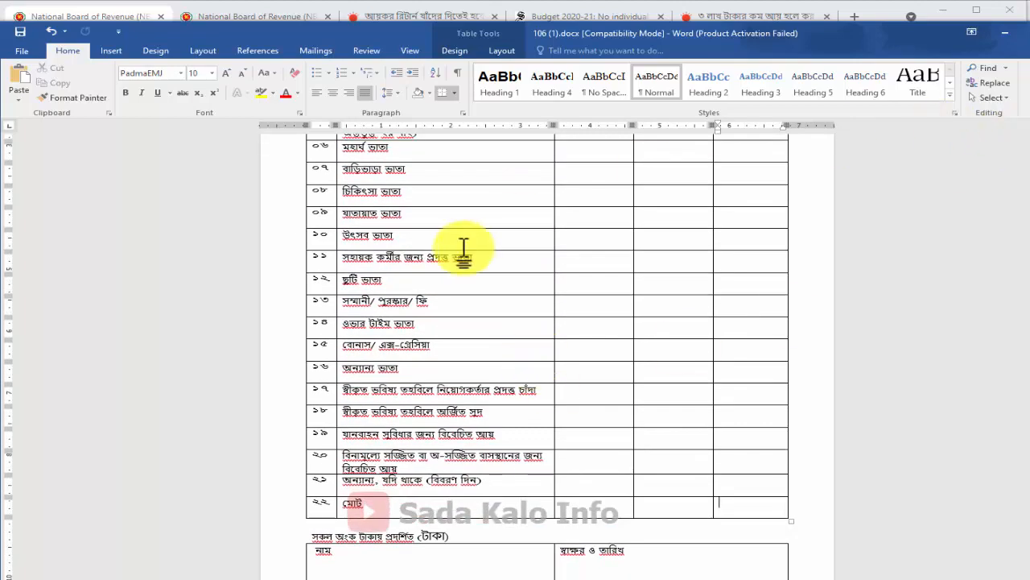
pyautogui.scroll(4, 667, 423)
pyautogui.scroll(-4, 628, 403)
pyautogui.hotkey('alt', 'Tab')
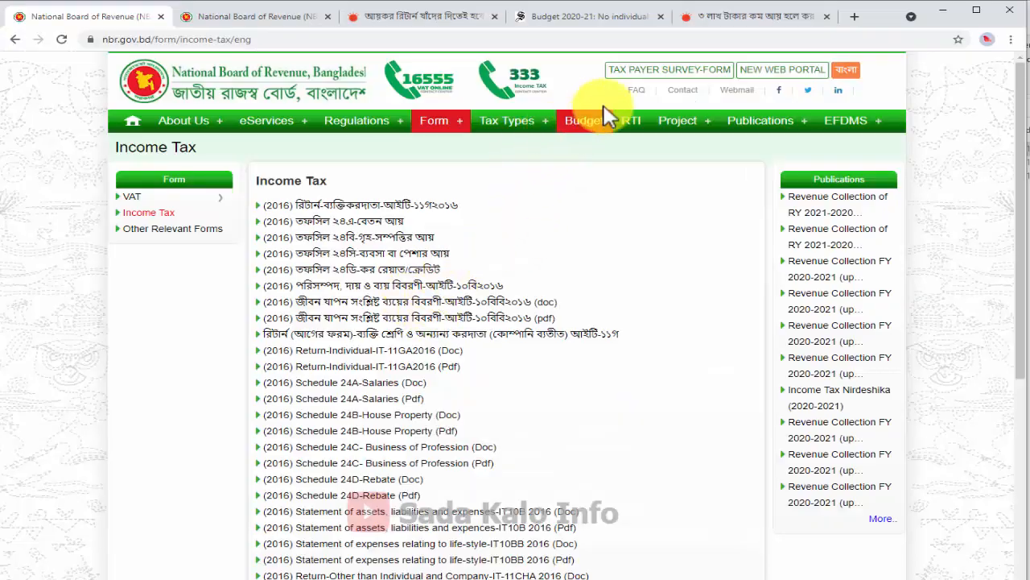
# Compute the yearly salary total 30*12+60+100 = 520 in Windows Calculator, then return to Excel
pyautogui.click(942, 12)
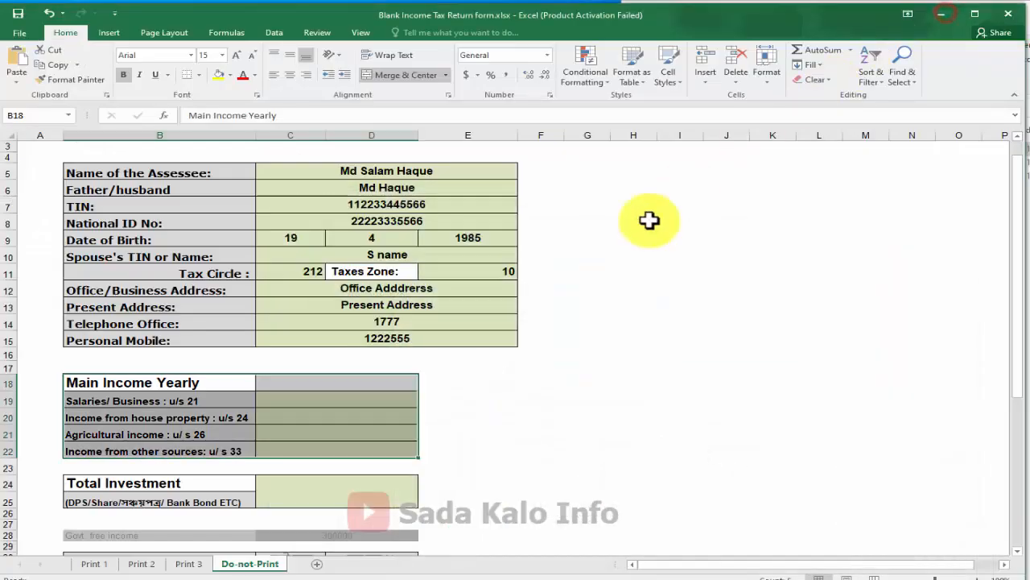
pyautogui.click(356, 396)
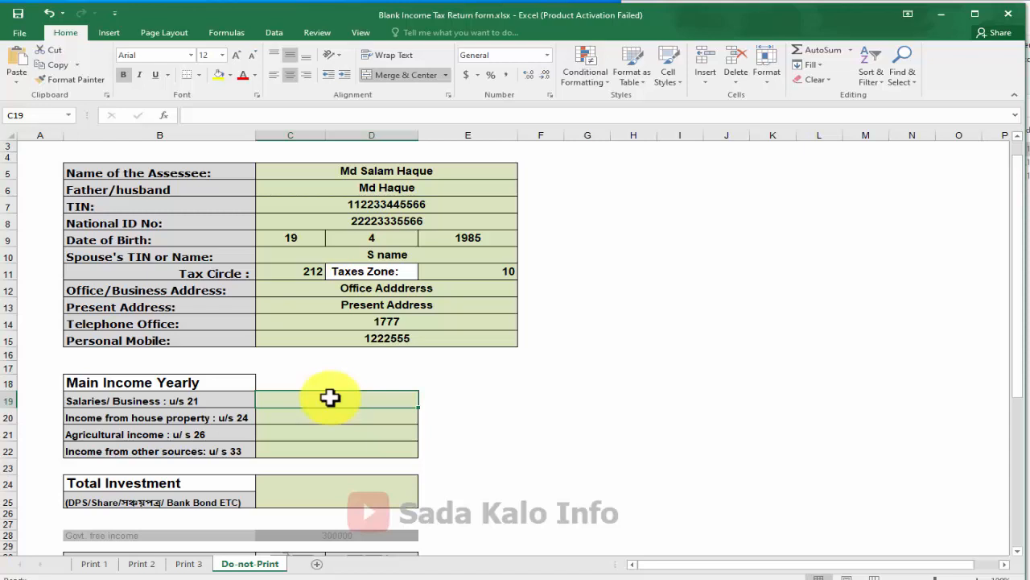
pyautogui.click(334, 578)
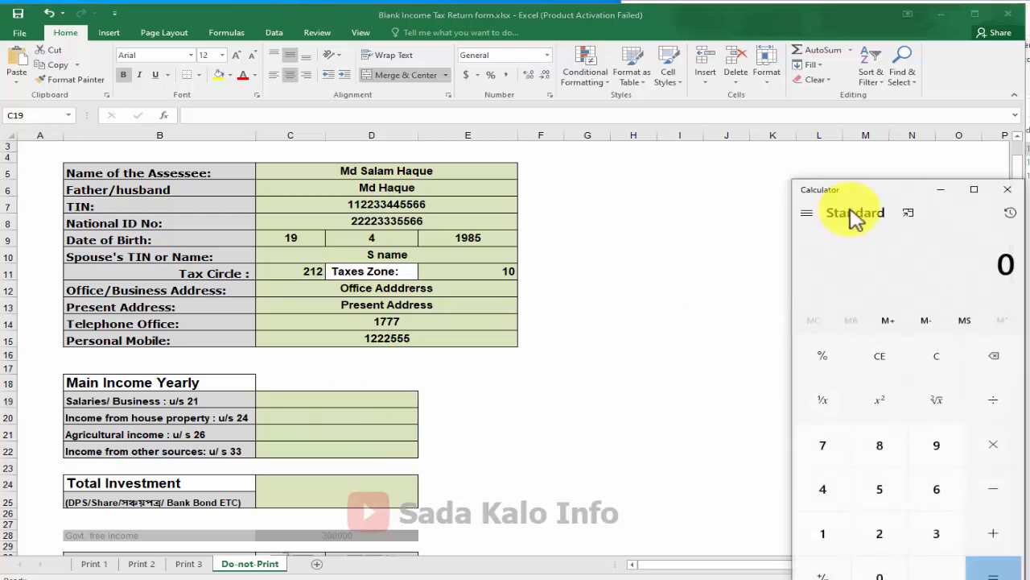
pyautogui.click(888, 190)
pyautogui.moveTo(888, 190); pyautogui.dragTo(667, 127)
pyautogui.write('30*')
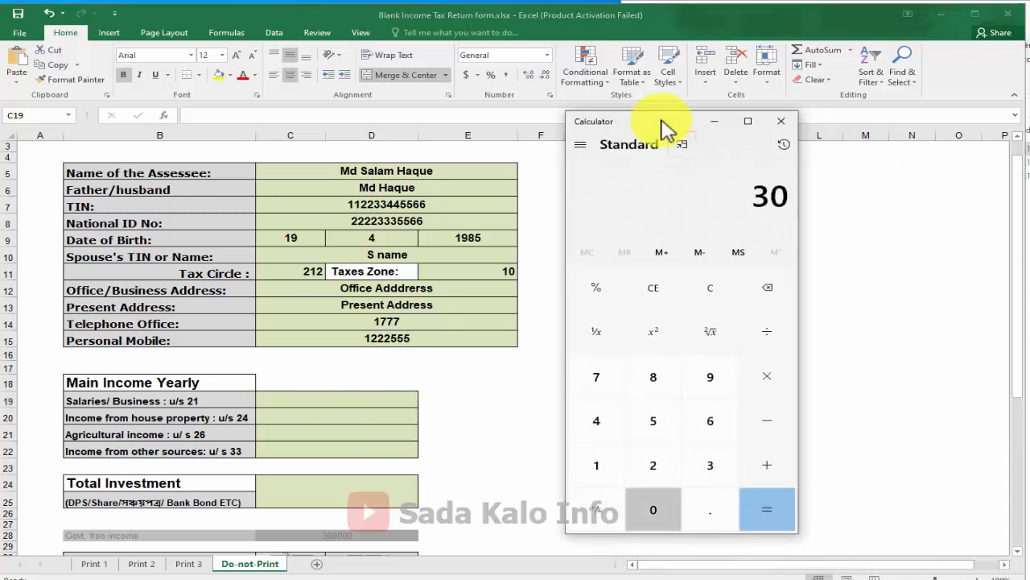
pyautogui.write('12+')
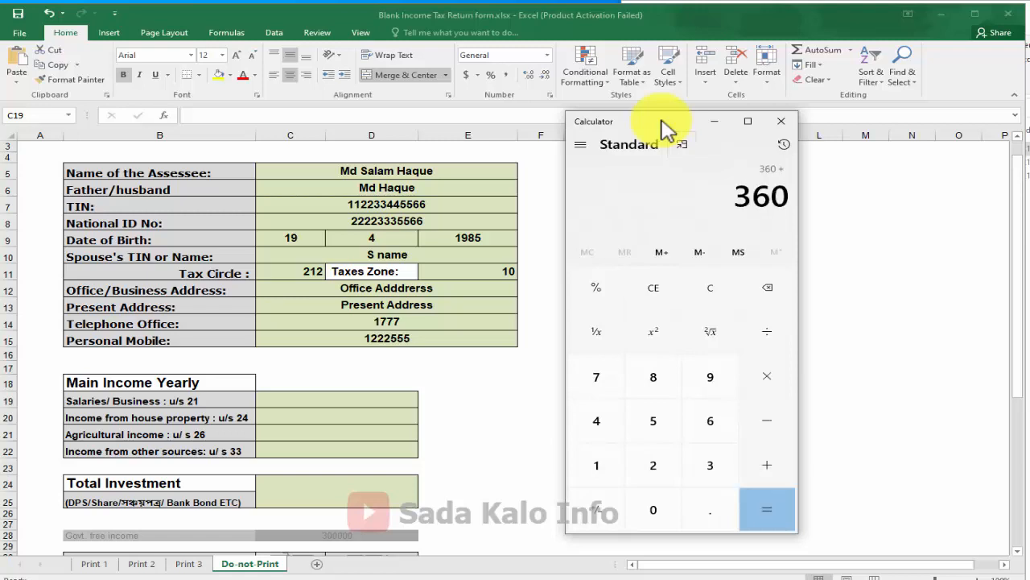
pyautogui.write('60+')
pyautogui.write('10')
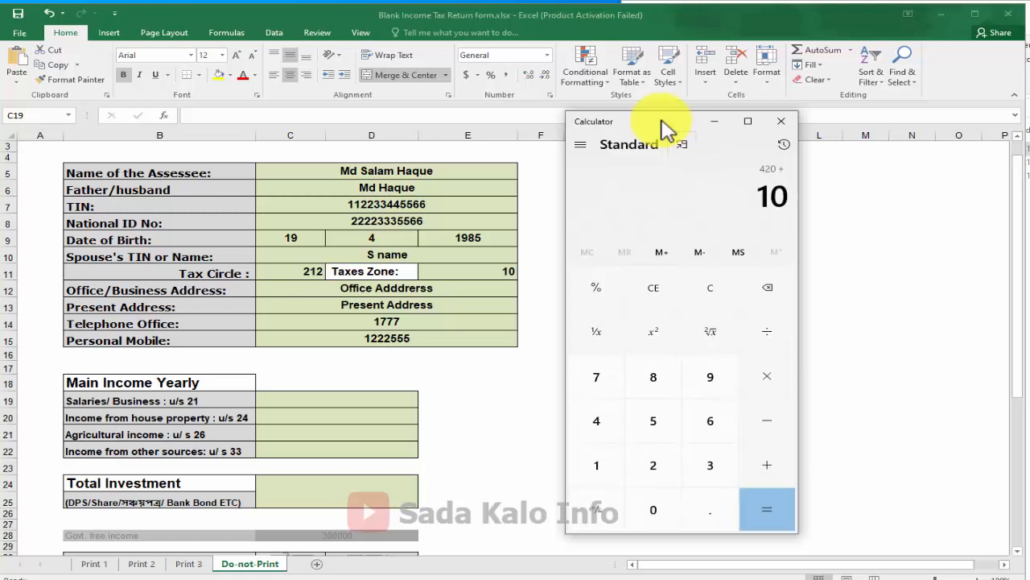
pyautogui.write('0')
pyautogui.press('Return')
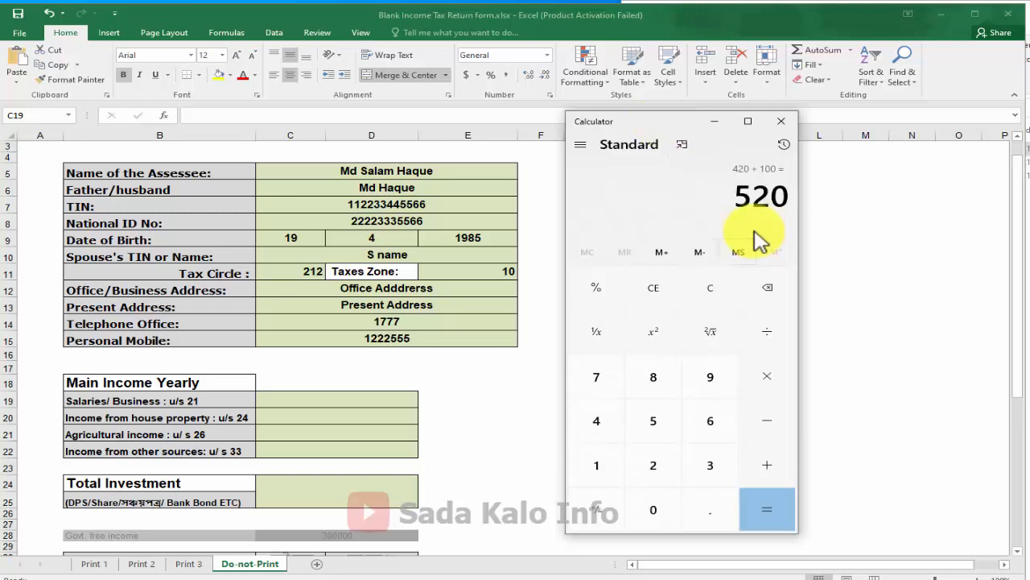
pyautogui.click(383, 400)
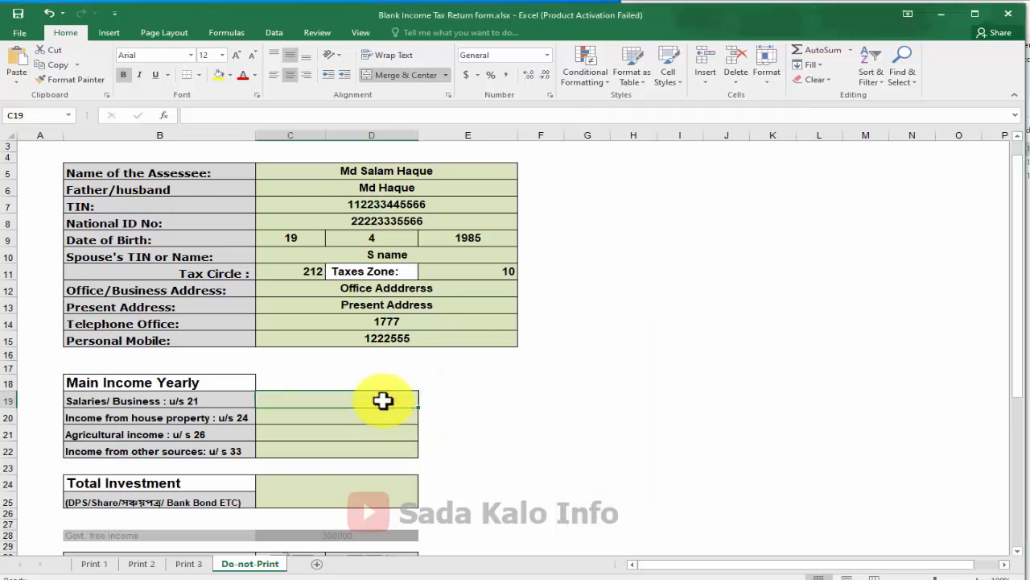
# Enter 520000 as the Salaries/Business yearly income in C19
pyautogui.write('520')
pyautogui.hotkey('ctrl', 'Return')
pyautogui.write('520')
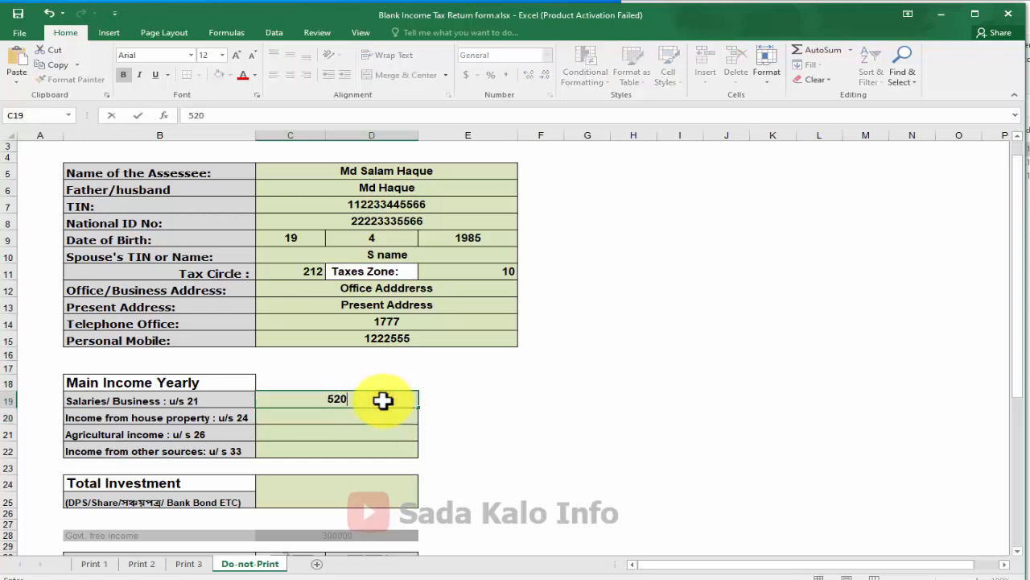
pyautogui.write('000')
pyautogui.press('Return')
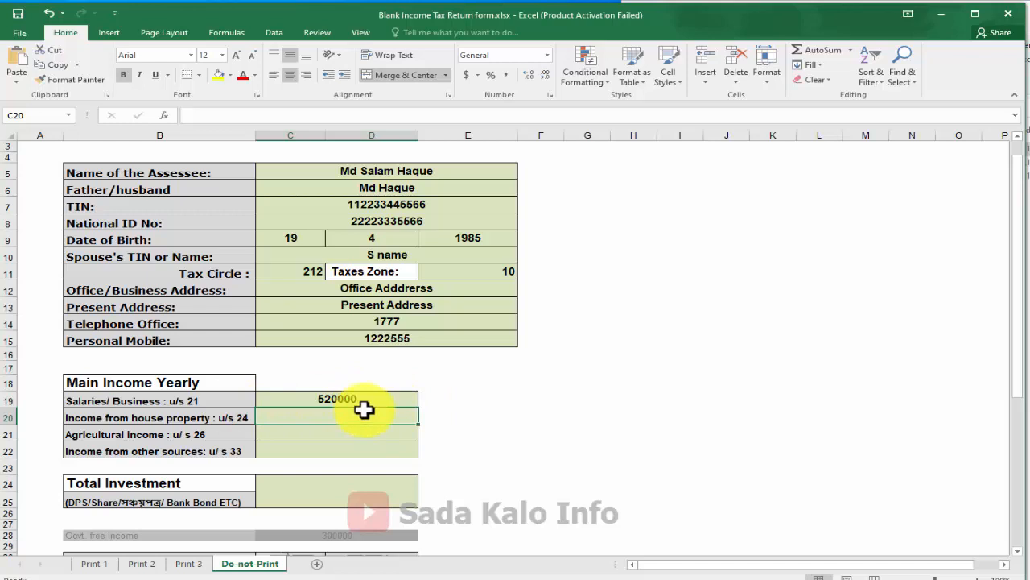
# Review the house property, agricultural and other-sources income rows, then select the Total Investment cell
pyautogui.click(149, 419)
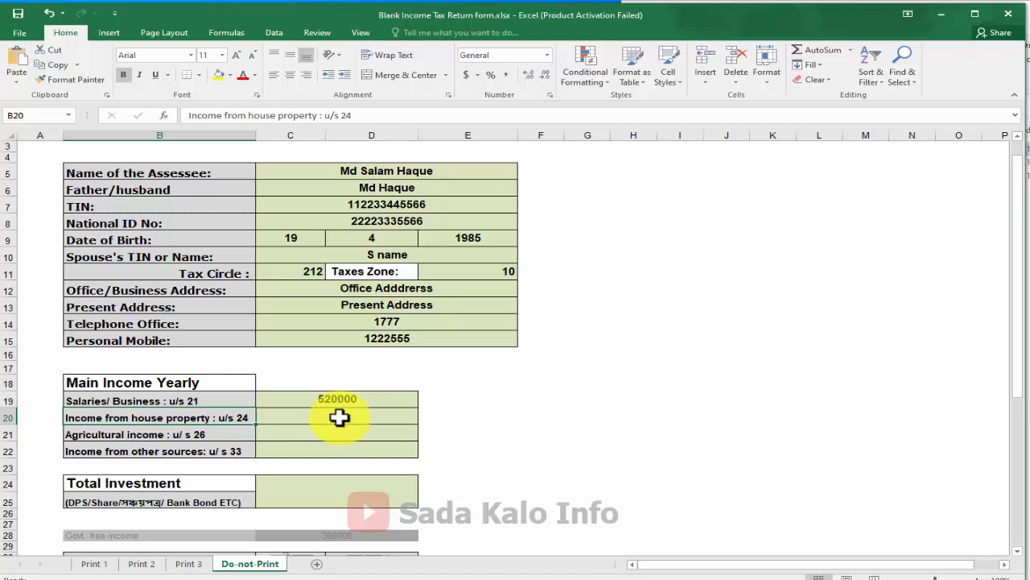
pyautogui.click(356, 399)
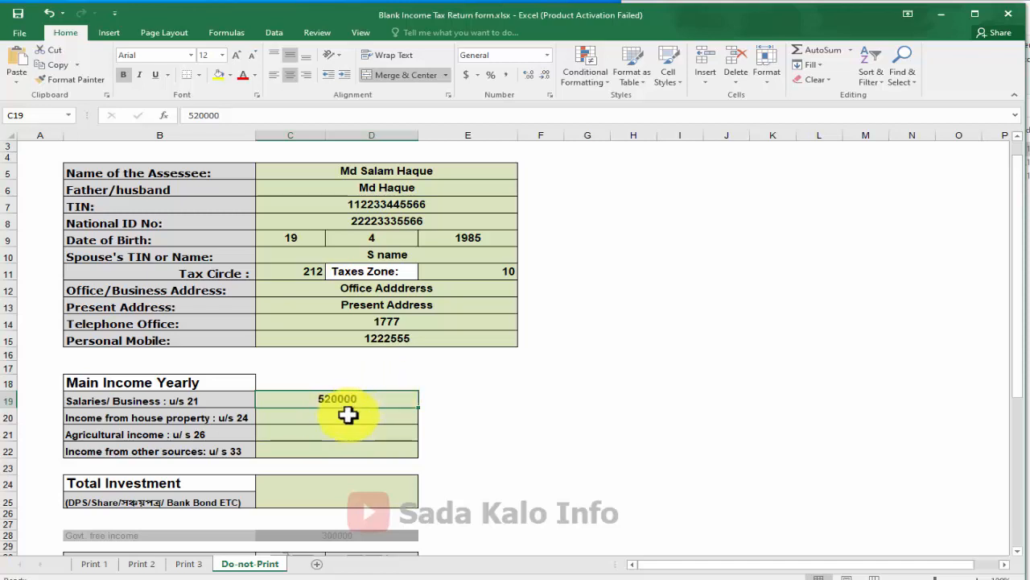
pyautogui.click(113, 435)
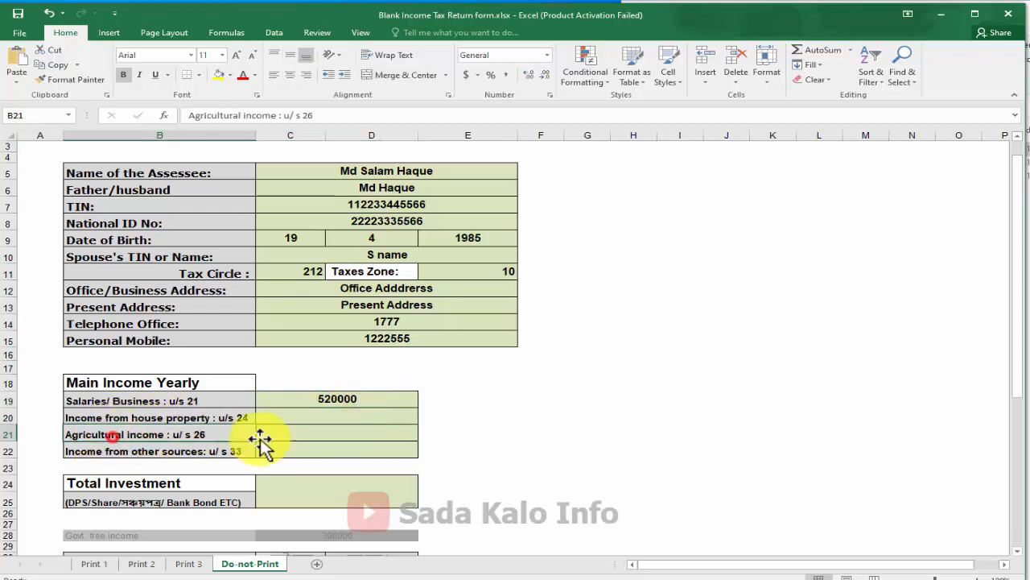
pyautogui.click(348, 439)
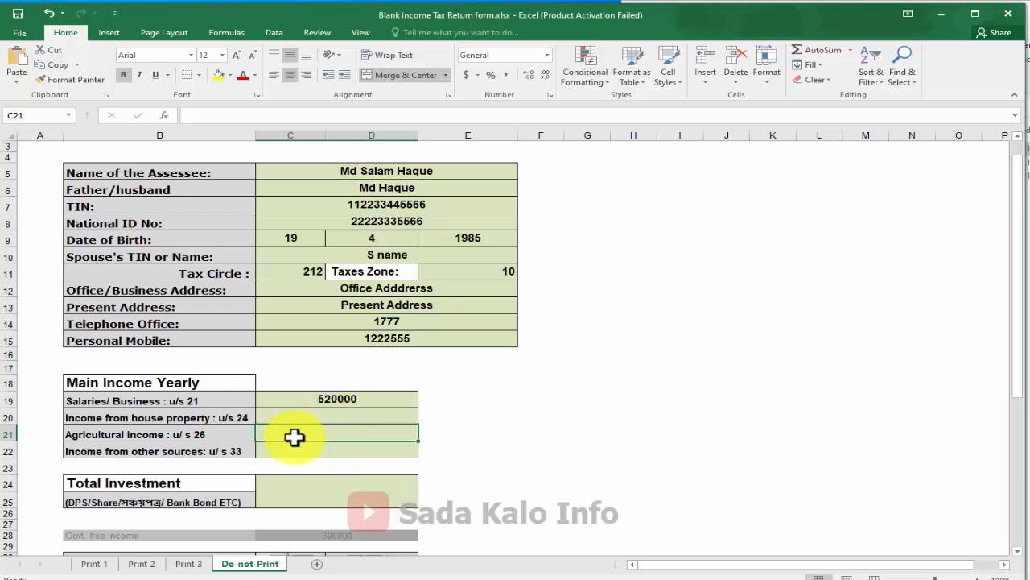
pyautogui.click(342, 454)
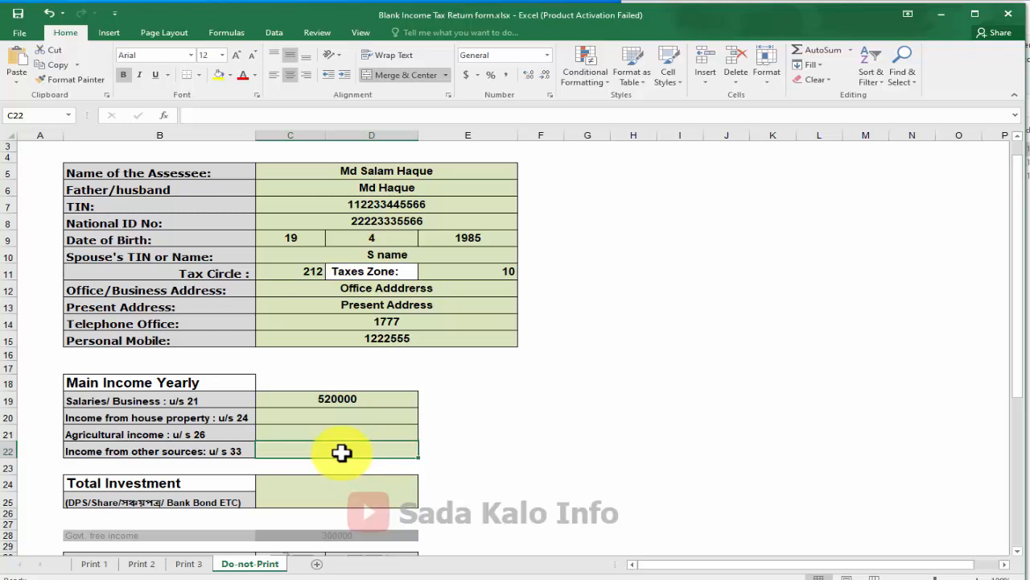
pyautogui.scroll(-3, 343, 364)
pyautogui.click(342, 364)
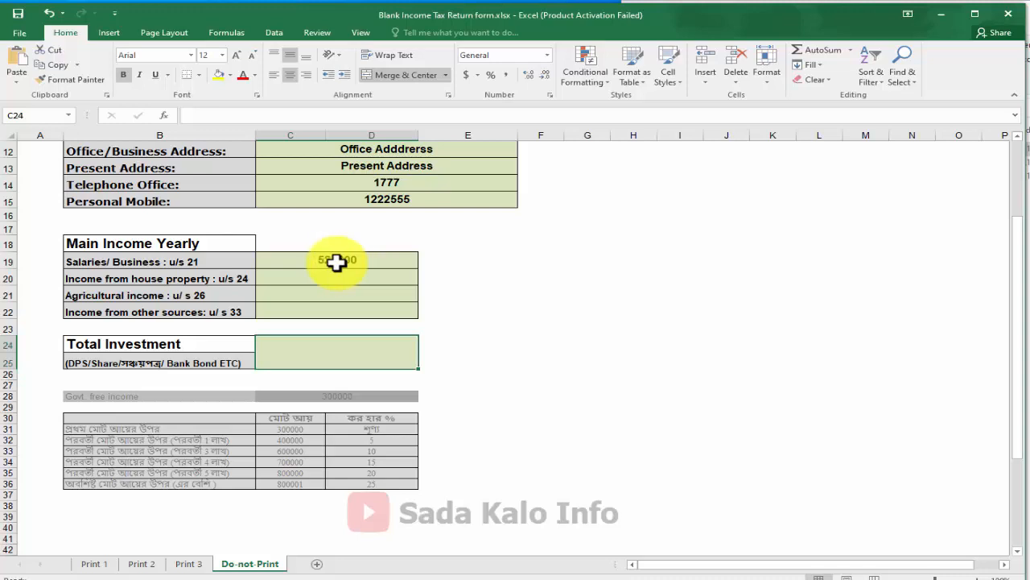
# Enter 60000 as Total Investment and review the assessee details, 520000 salary and investment figures
pyautogui.write('60')
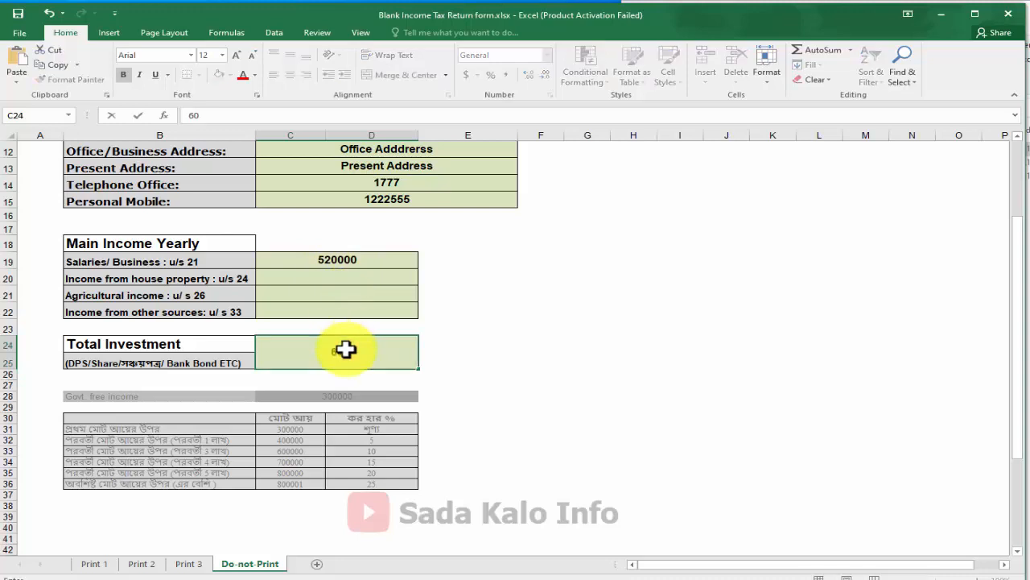
pyautogui.write('000')
pyautogui.press('Return')
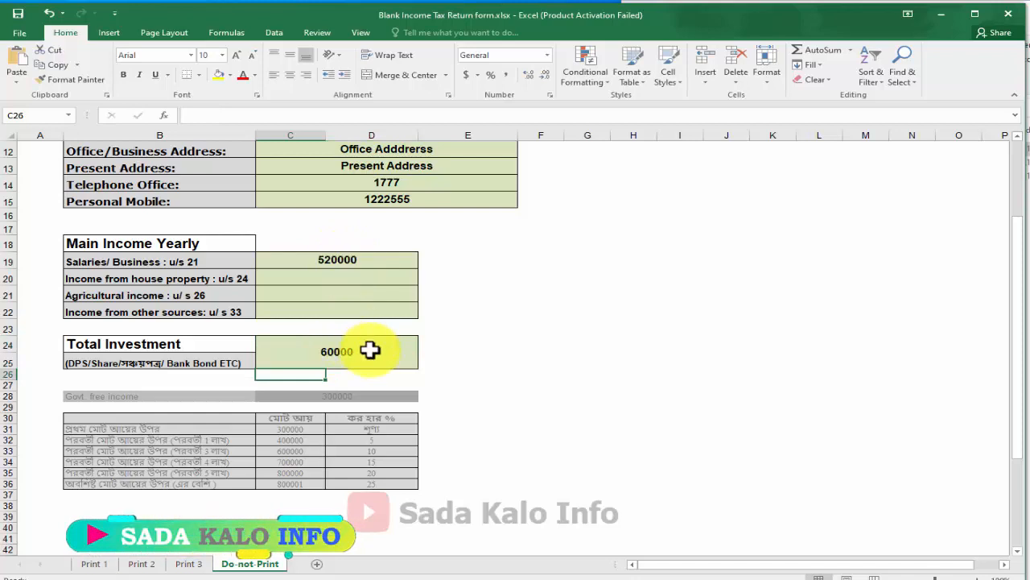
pyautogui.scroll(4, 349, 324)
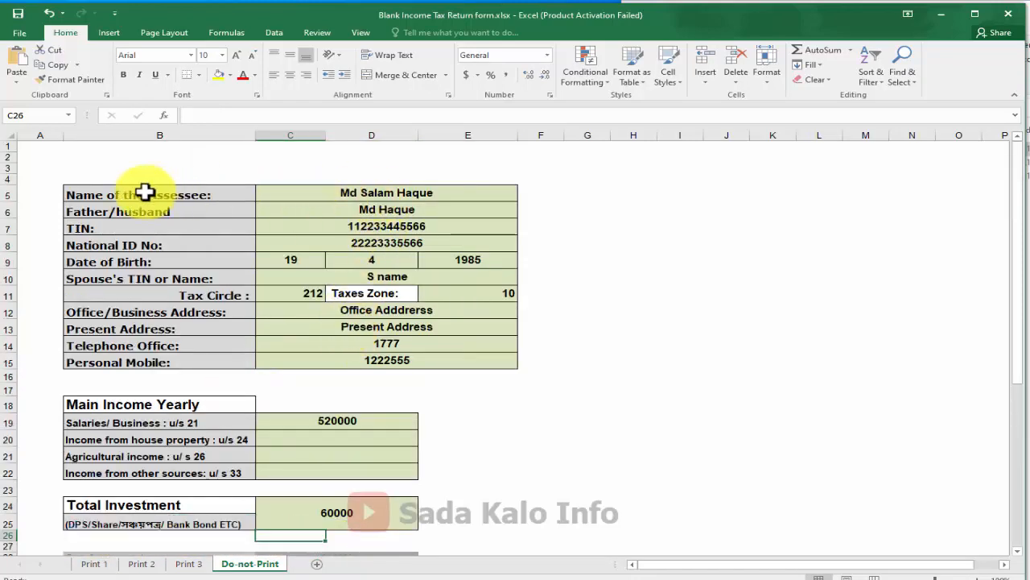
pyautogui.moveTo(144, 193); pyautogui.dragTo(141, 367)
pyautogui.hotkey('ctrl', 'v')
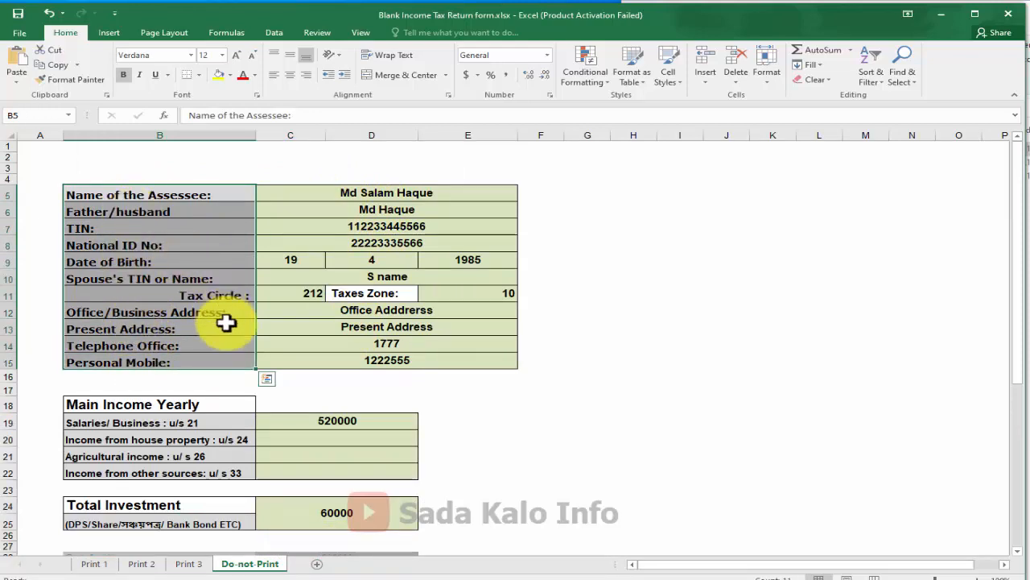
pyautogui.click(184, 424)
pyautogui.click(348, 420)
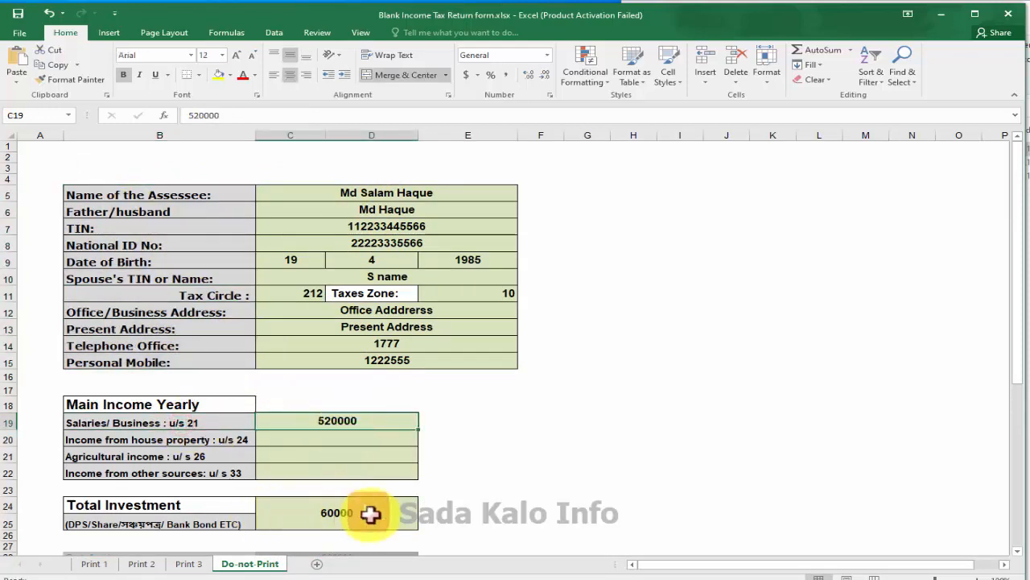
pyautogui.click(368, 512)
# Review the 300000 tax-free limit and the rate slabs in rows 31–36, including 5 percent
pyautogui.scroll(-4, 351, 263)
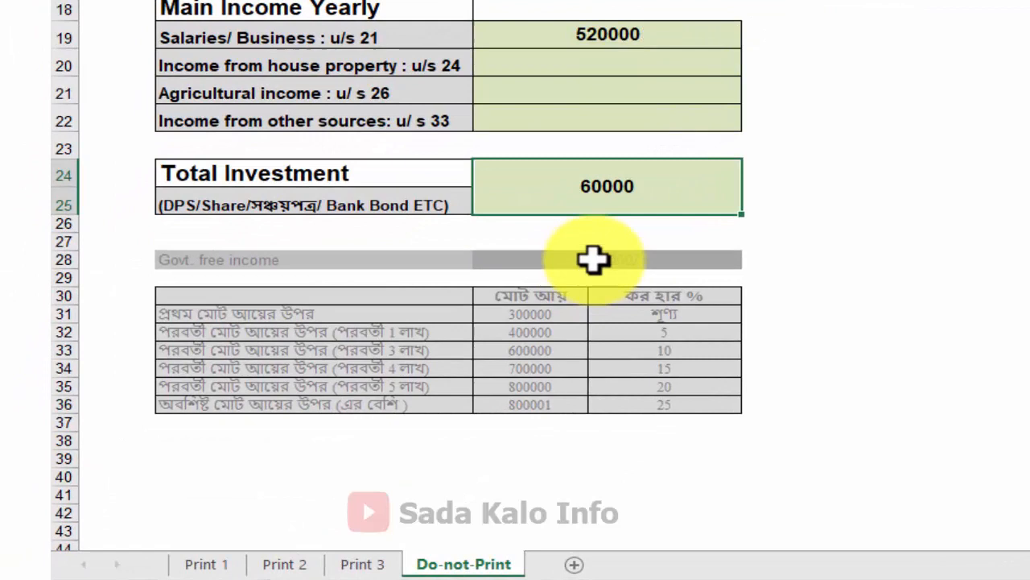
pyautogui.click(600, 259)
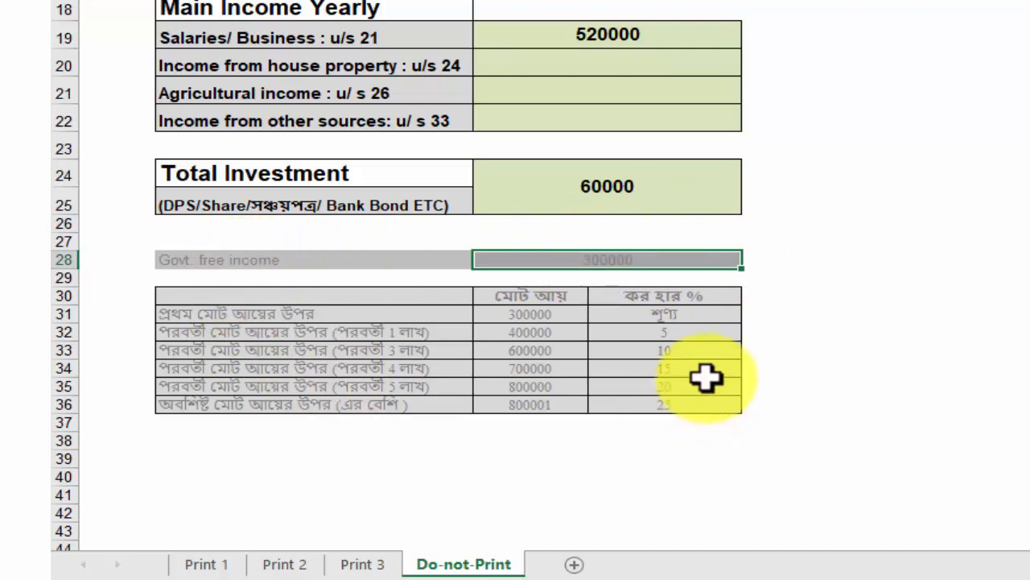
pyautogui.click(216, 333)
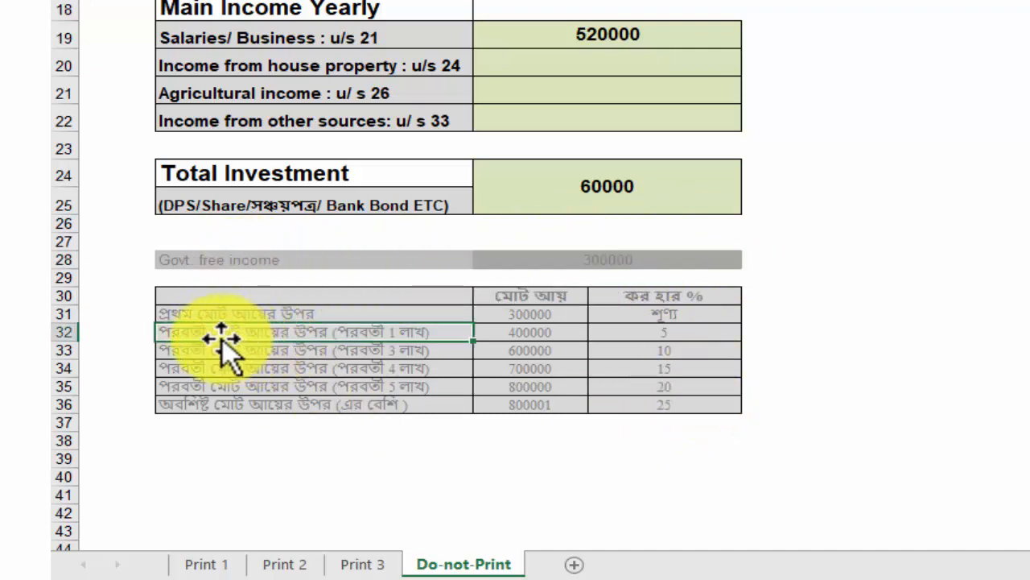
pyautogui.click(667, 338)
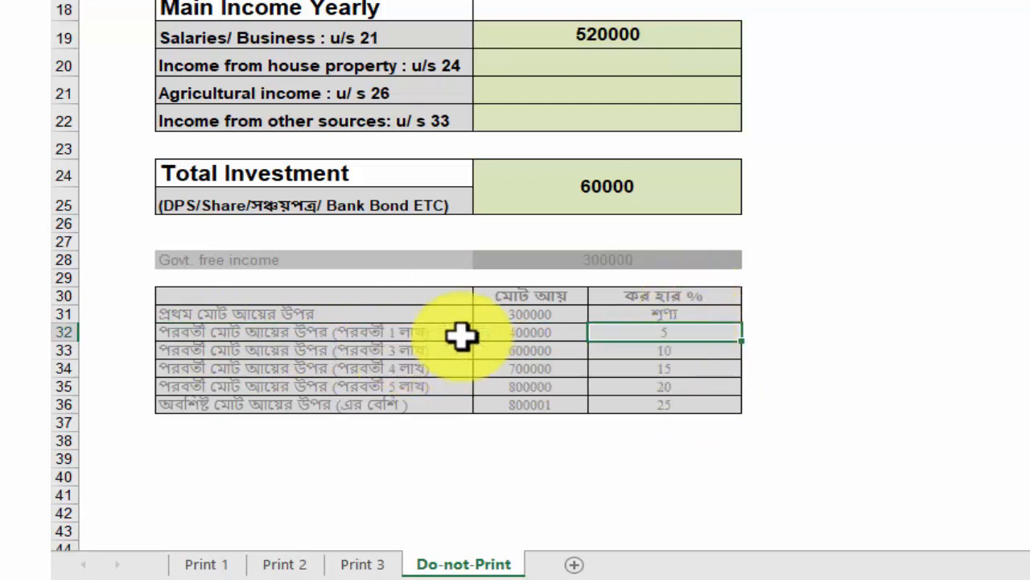
pyautogui.moveTo(352, 334); pyautogui.dragTo(680, 407)
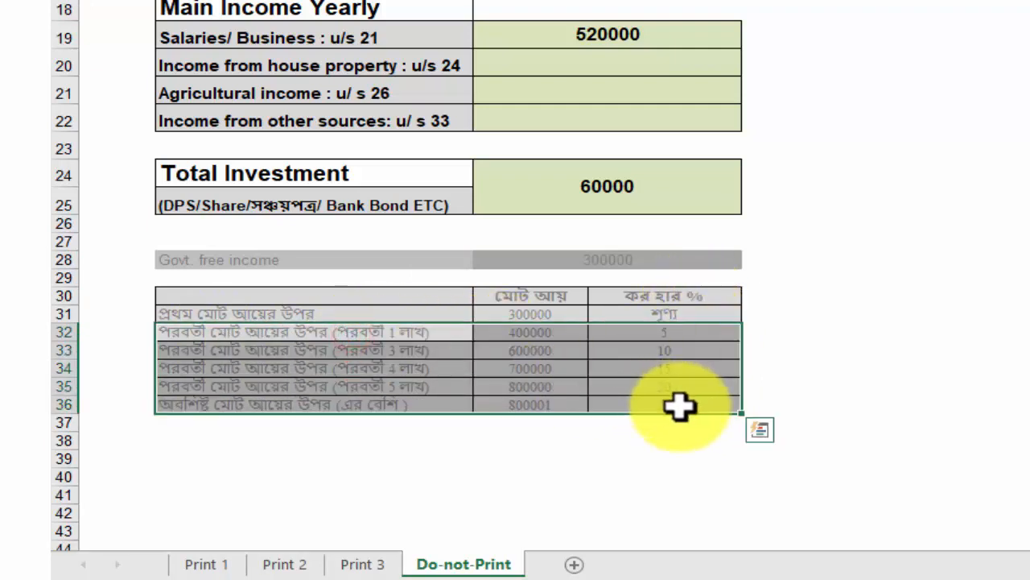
pyautogui.moveTo(336, 311); pyautogui.dragTo(690, 408)
pyautogui.click(405, 364)
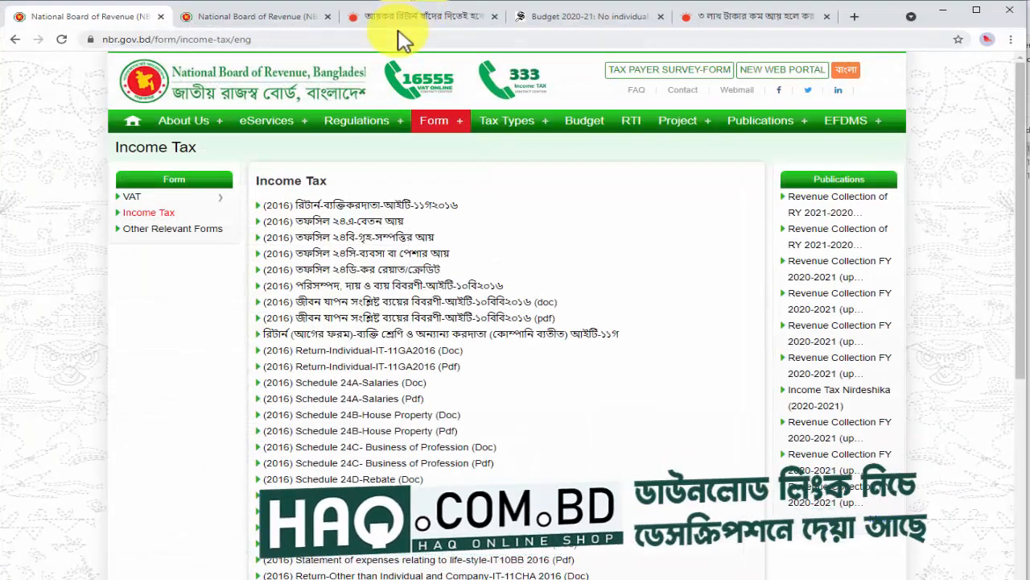
# Highlight the Prothom Alo paragraph on this year's tax rates, then switch back to the workbook
pyautogui.click(398, 19)
pyautogui.scroll(2, 378, 242)
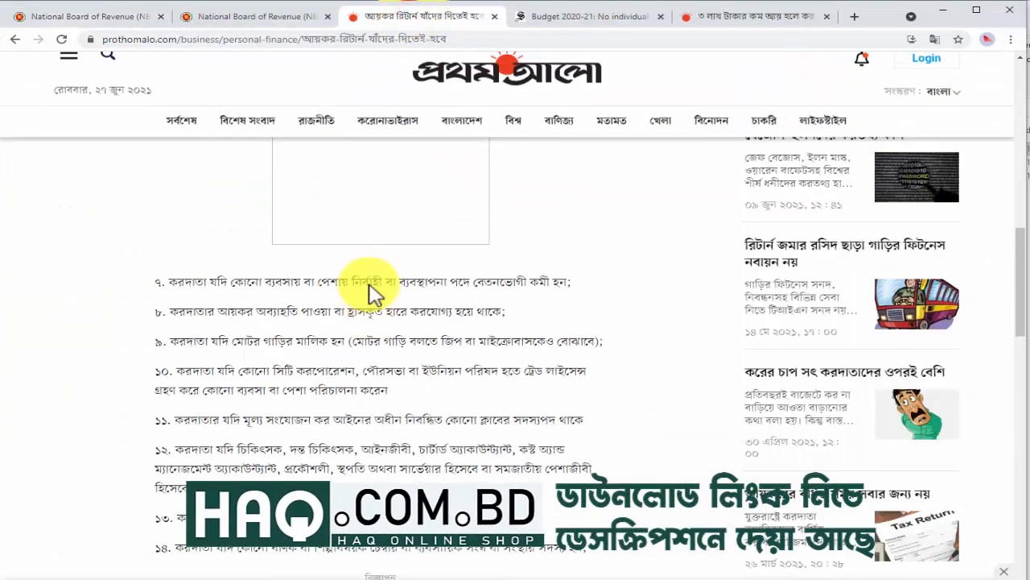
pyautogui.click(741, 18)
pyautogui.scroll(-6, 397, 368)
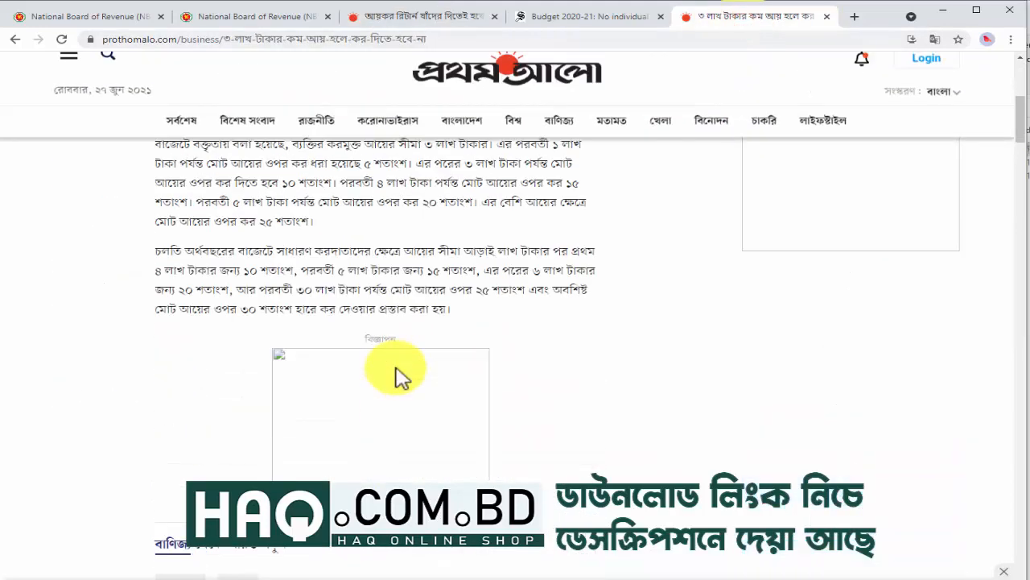
pyautogui.scroll(1, 435, 322)
pyautogui.moveTo(417, 187); pyautogui.dragTo(451, 190)
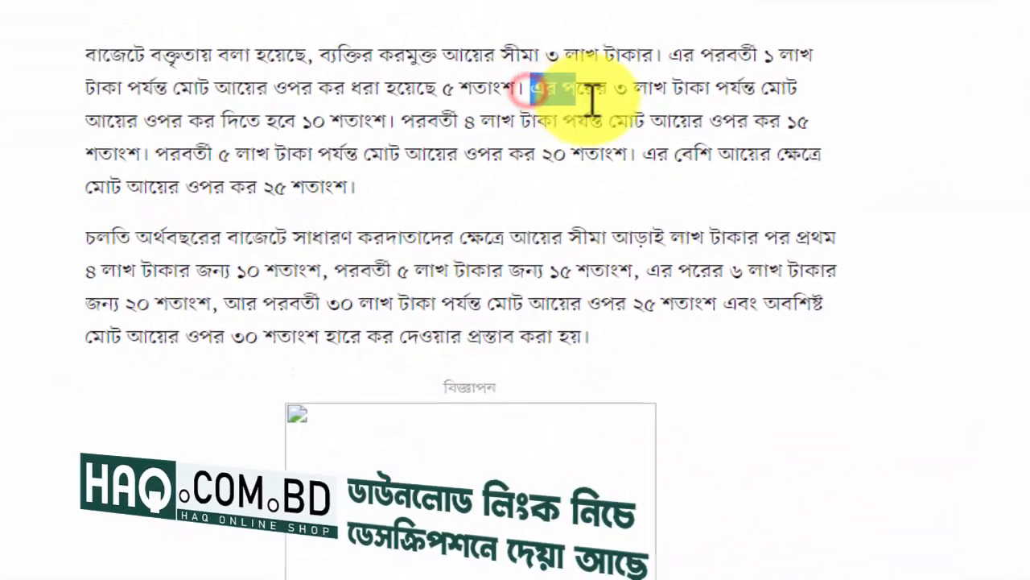
pyautogui.moveTo(592, 100); pyautogui.dragTo(534, 165)
pyautogui.moveTo(395, 202); pyautogui.dragTo(441, 307)
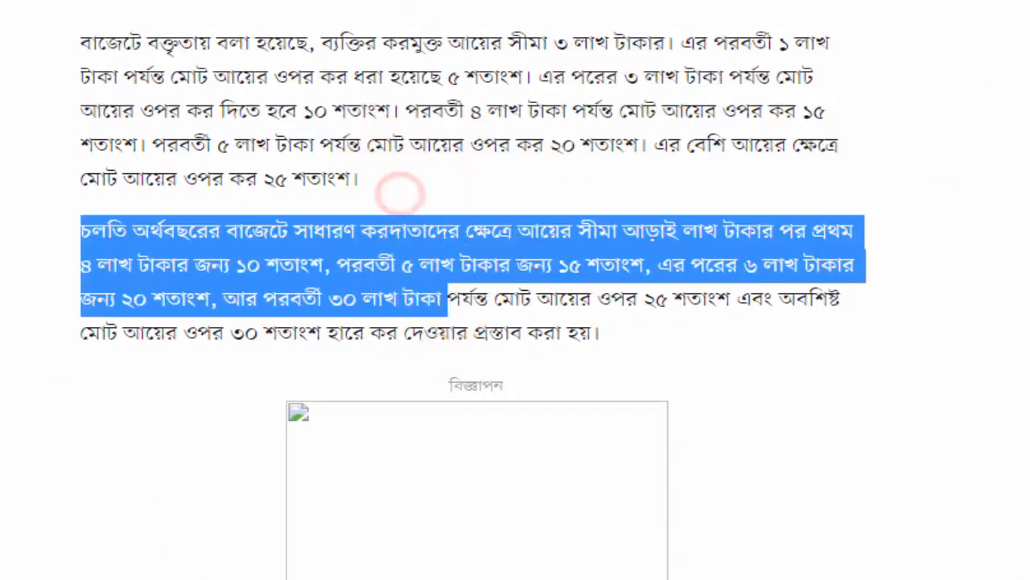
pyautogui.hotkey('alt', 'Tab')
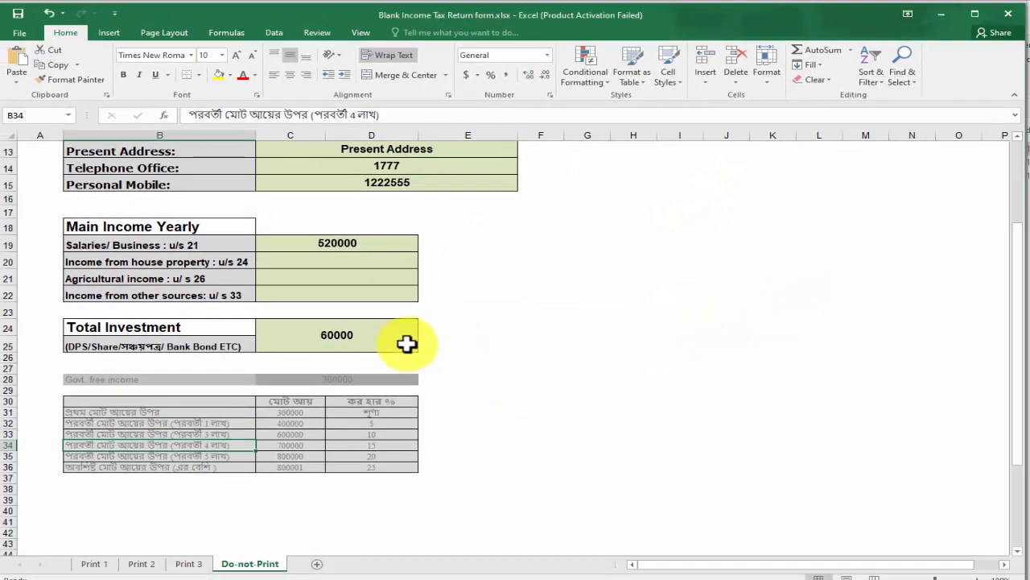
# Check the 5 percent rate of the second tax slab in D32, then go to Print 1
pyautogui.click(391, 422)
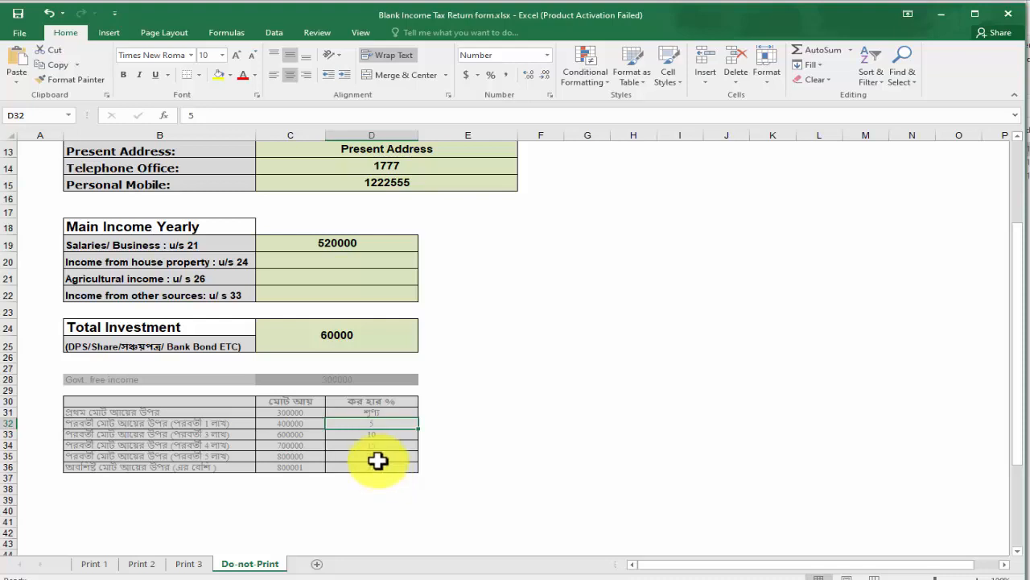
pyautogui.scroll(3, 202, 454)
pyautogui.scroll(-2, 333, 472)
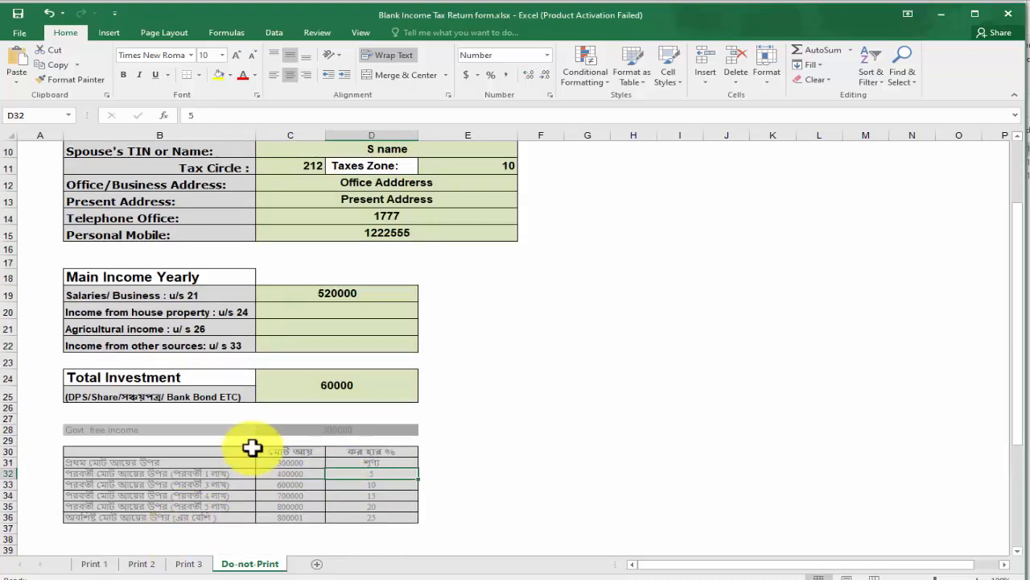
pyautogui.click(93, 563)
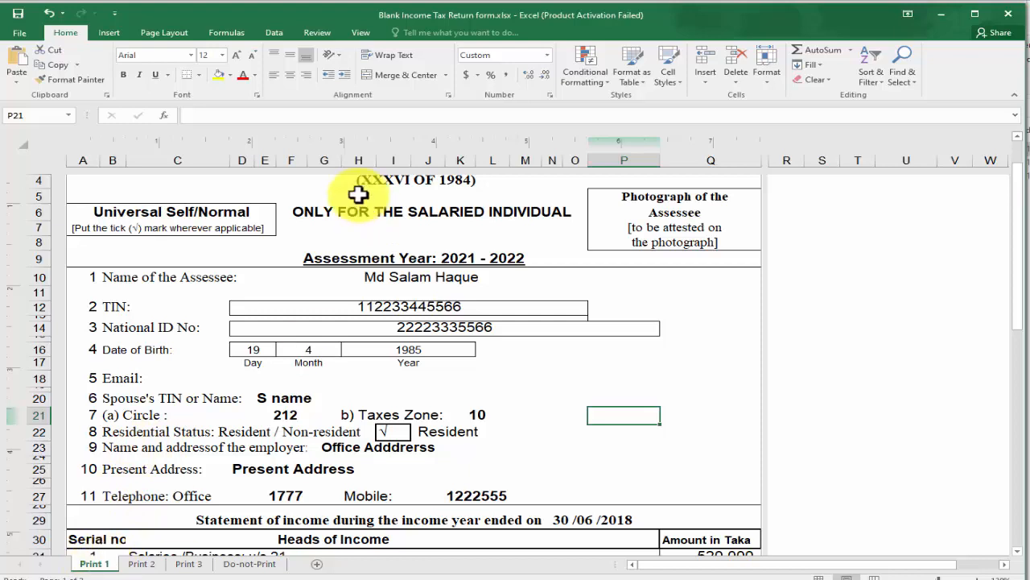
pyautogui.scroll(1, 435, 274)
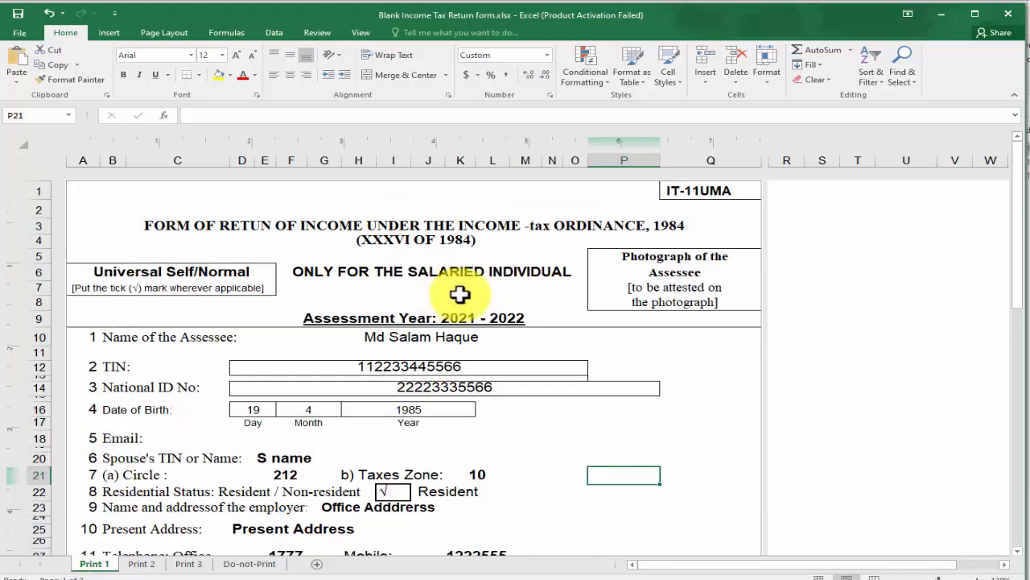
pyautogui.click(724, 256)
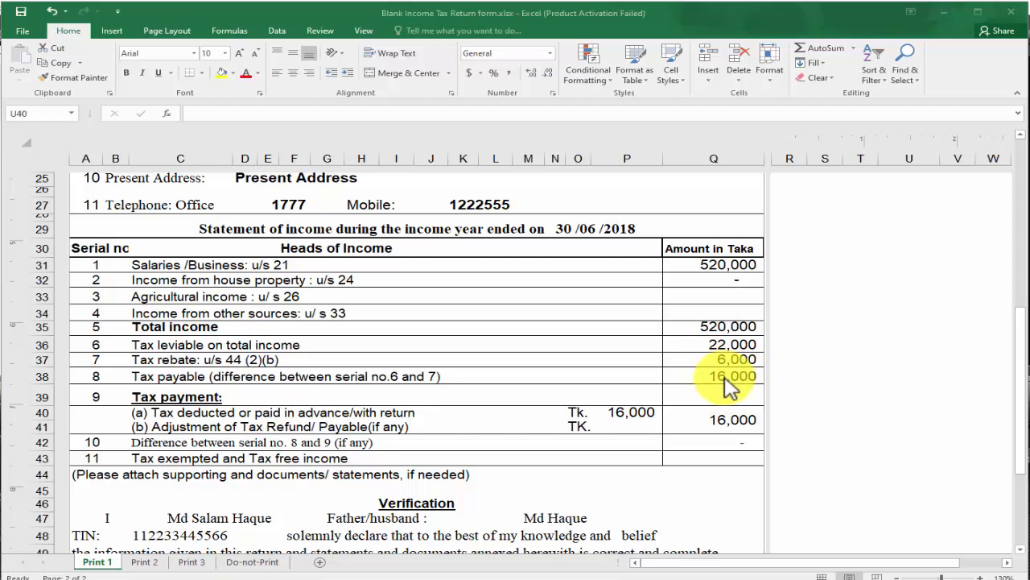
pyautogui.click(732, 367)
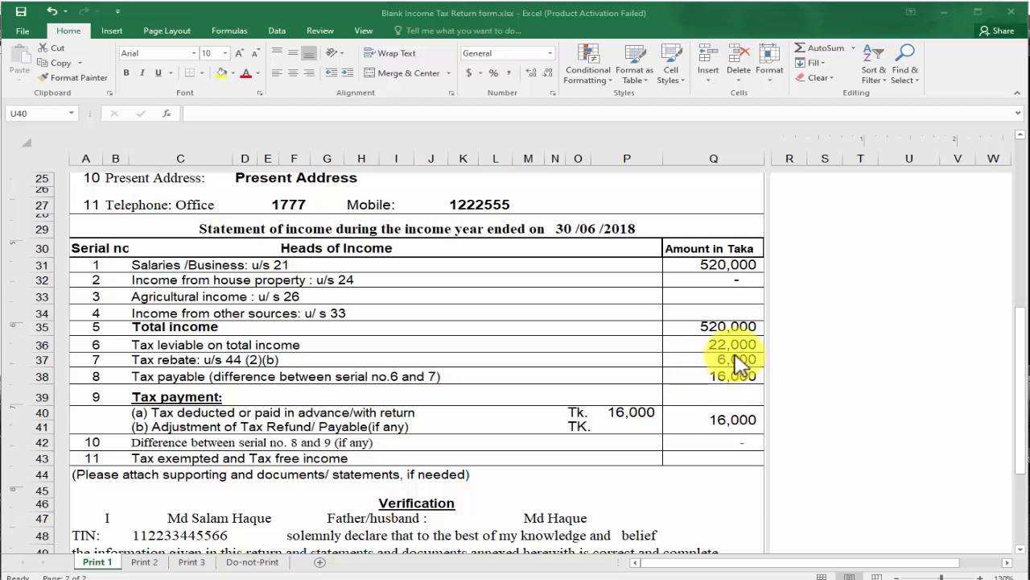
# Try 530,000 as the salary in Q31 and inspect where the tax rebate value comes from
pyautogui.click(734, 267)
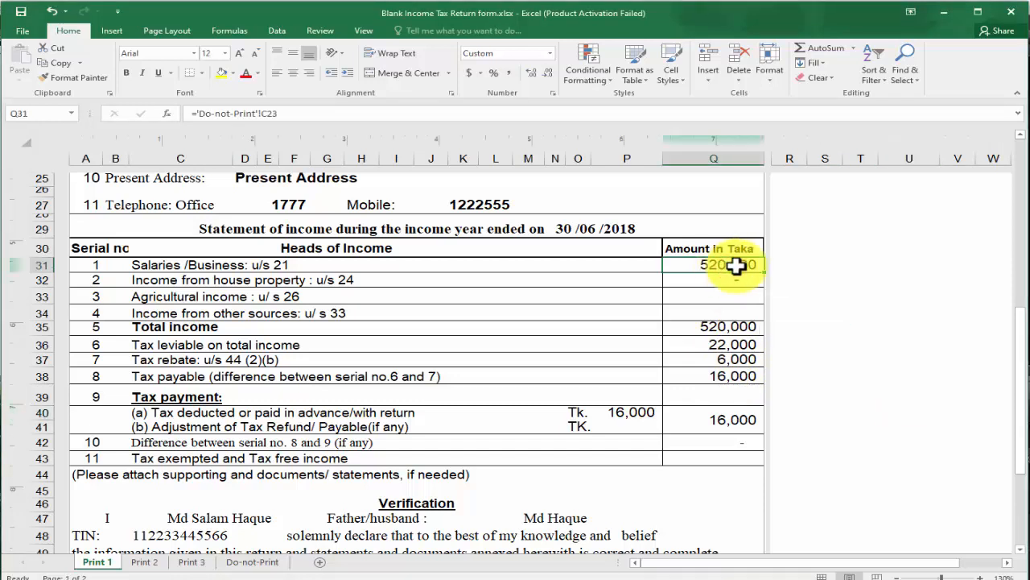
pyautogui.write('530,00')
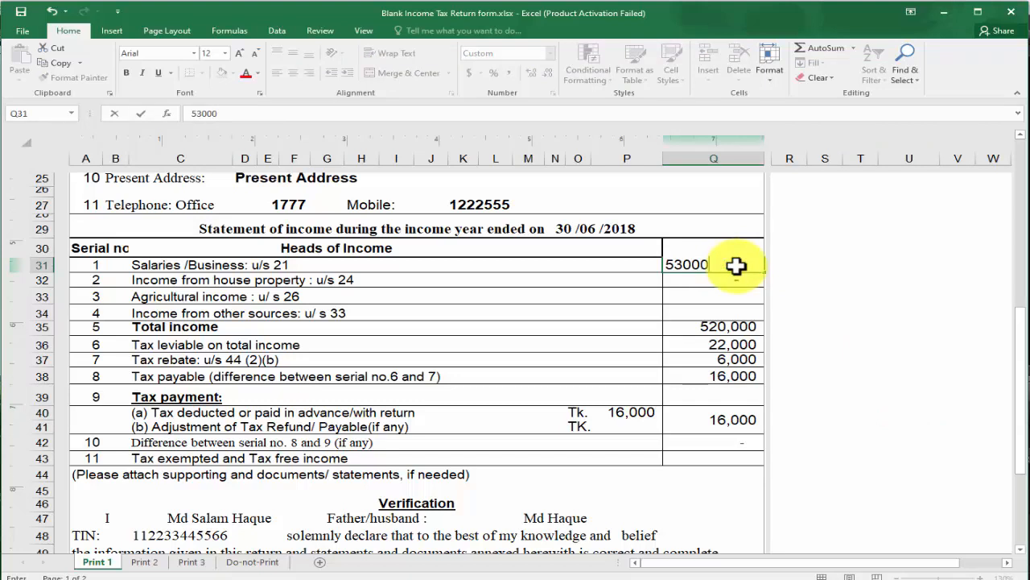
pyautogui.write('0')
pyautogui.press('Return')
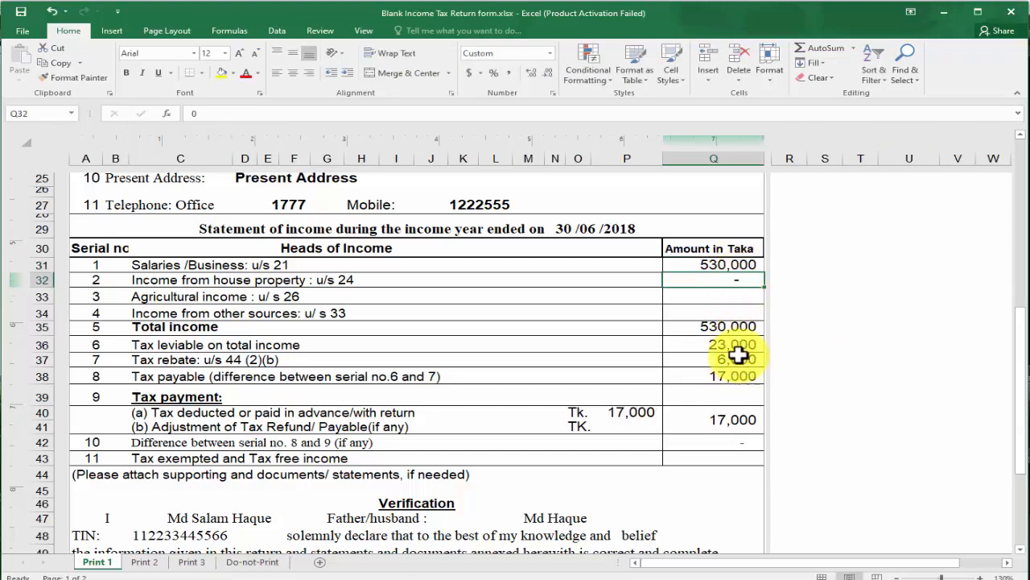
pyautogui.click(738, 358)
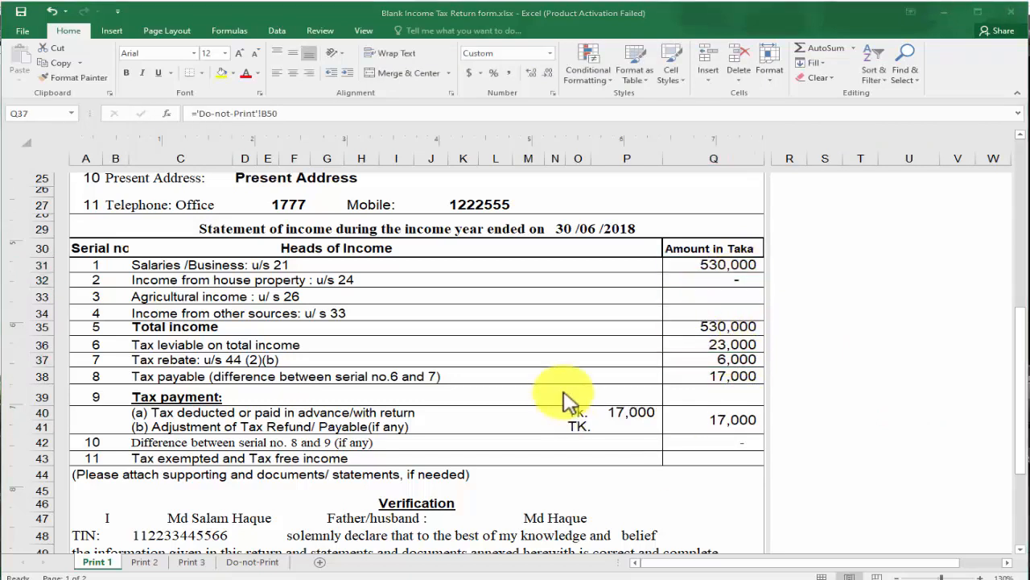
pyautogui.click(727, 358)
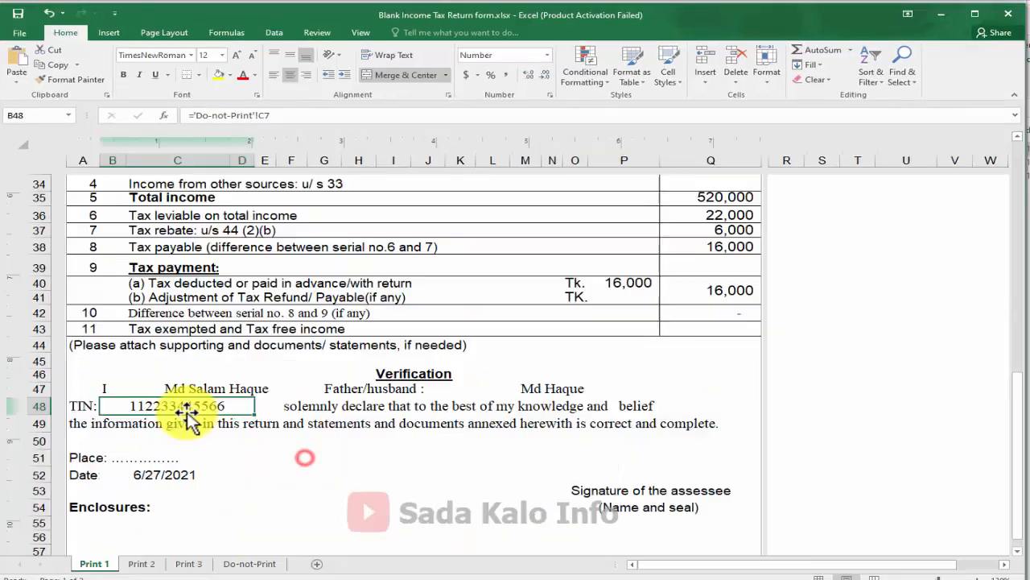
# Inspect the verification declaration's assessee name and father's name formulas
pyautogui.click(432, 425)
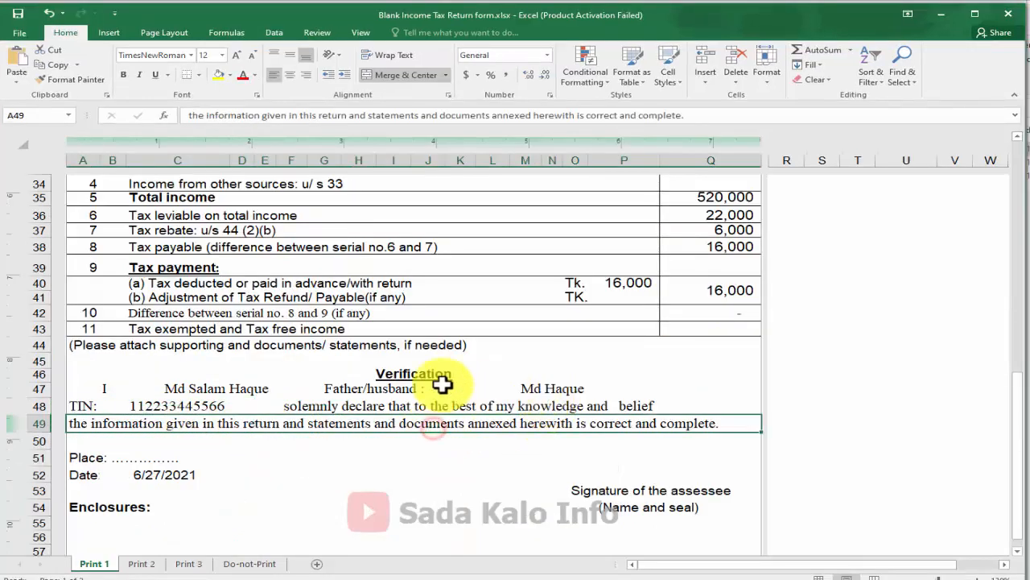
pyautogui.click(224, 388)
pyautogui.click(492, 391)
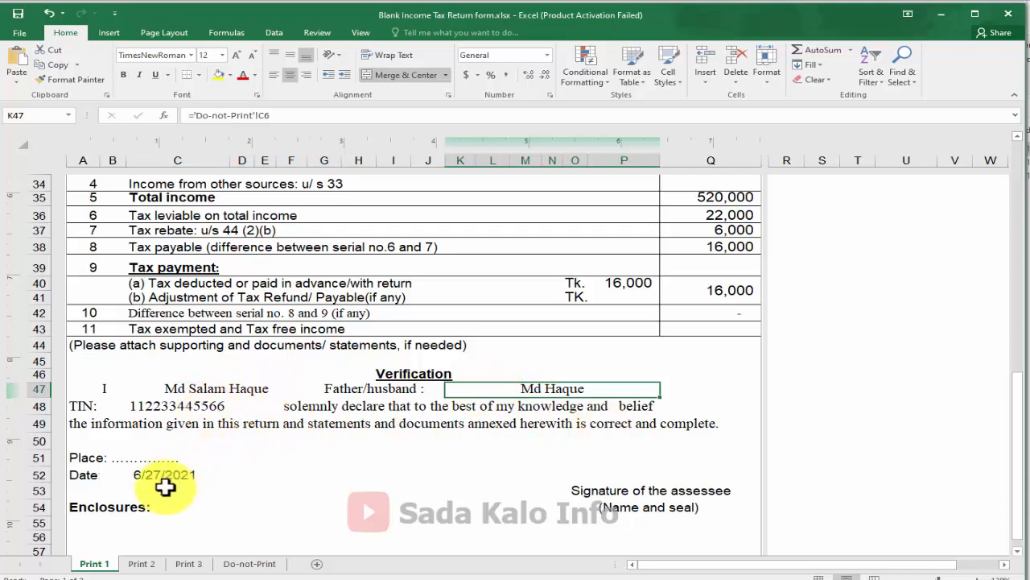
pyautogui.click(632, 474)
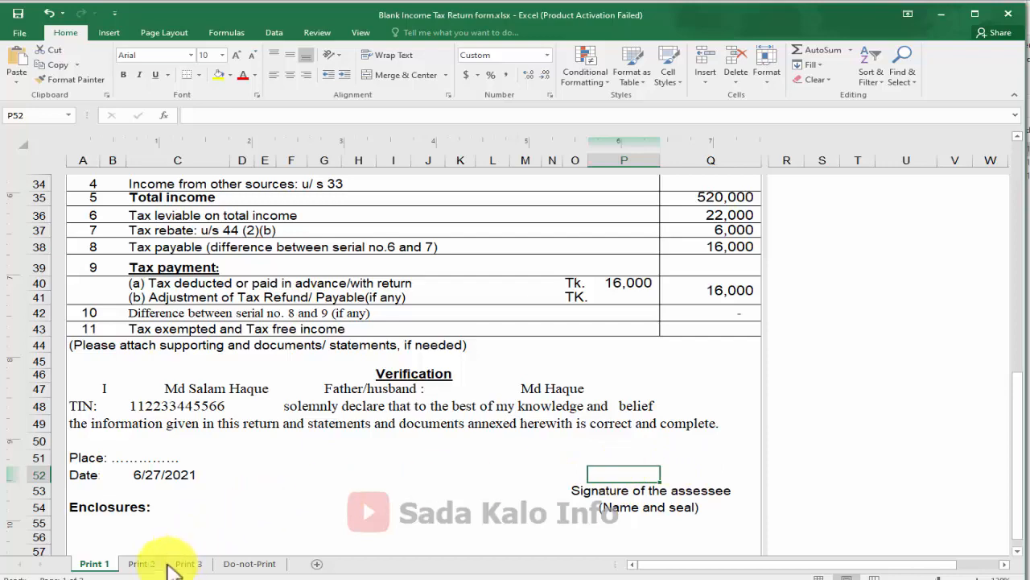
# Switch to the Print 2 assets statement, scroll to its top, and view the Shares/Debentures line
pyautogui.click(139, 564)
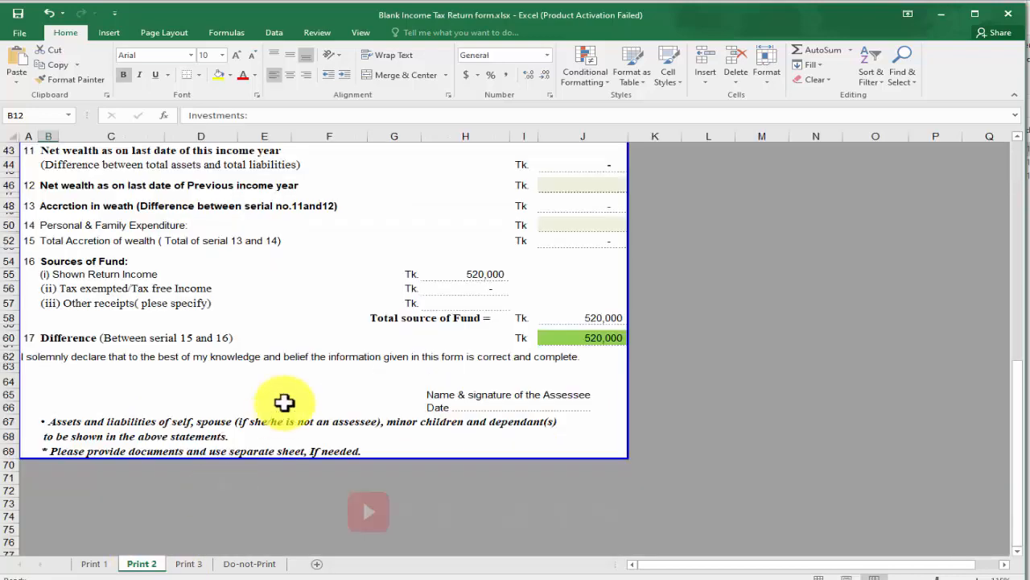
pyautogui.scroll(6, 290, 403)
pyautogui.scroll(7, 314, 401)
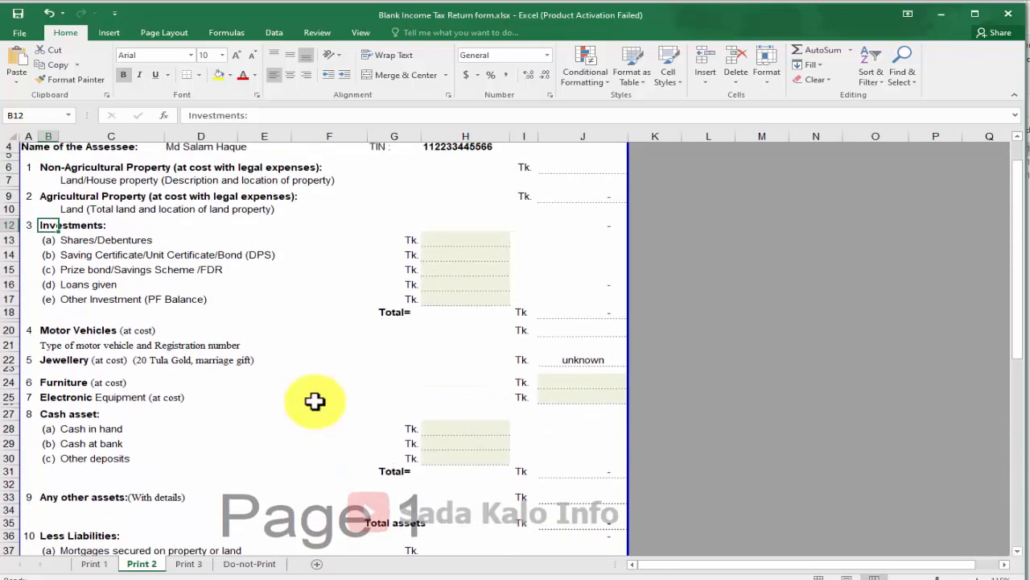
pyautogui.scroll(1, 314, 401)
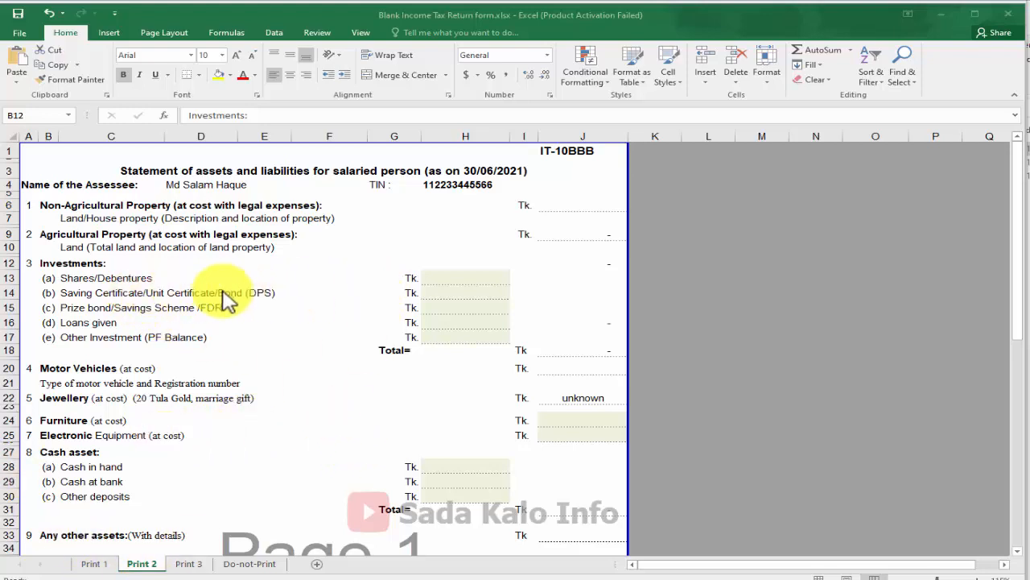
pyautogui.click(129, 279)
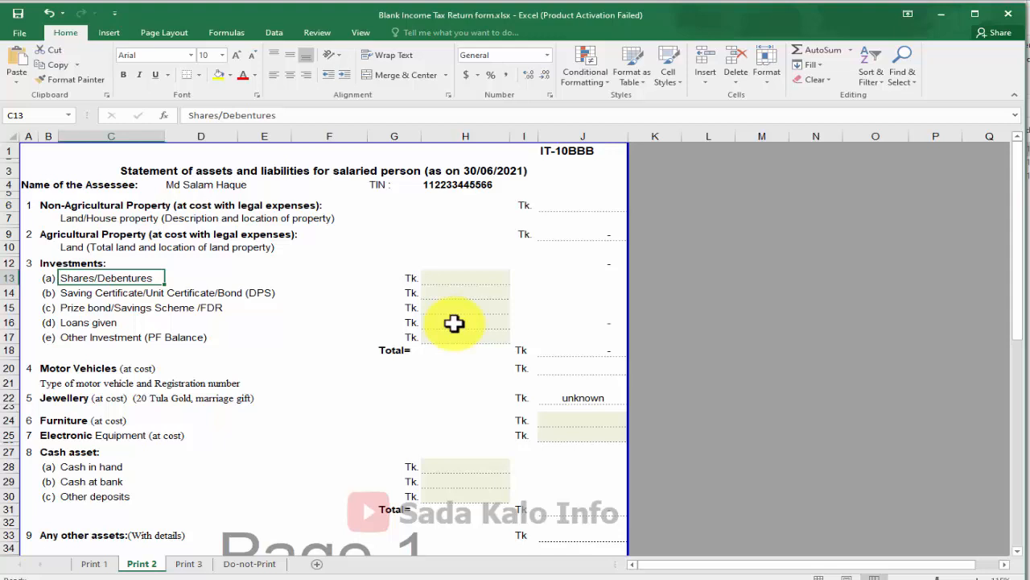
# Enter 100,000 for Shares/Debentures and review the investment items and their total row
pyautogui.click(475, 277)
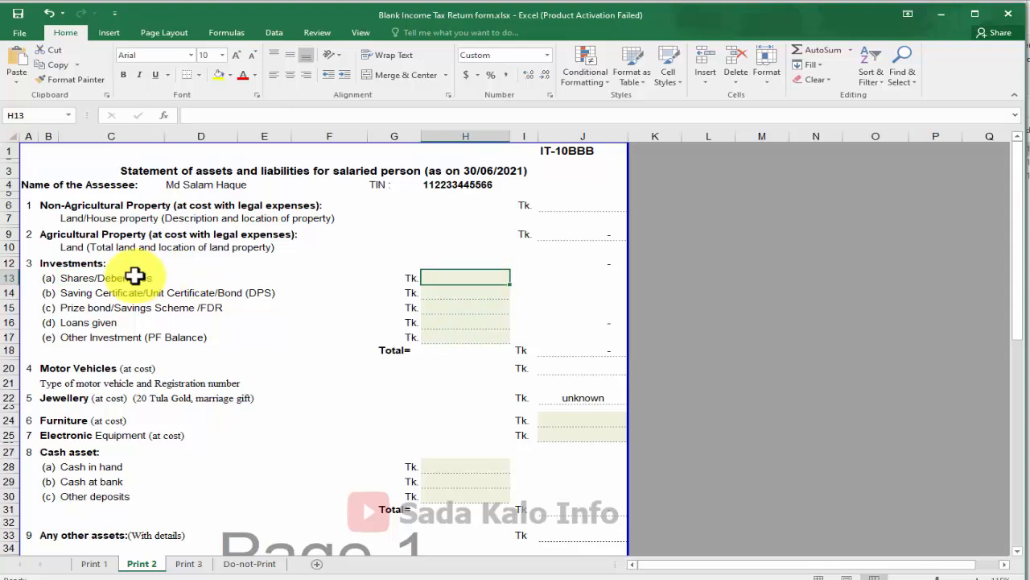
pyautogui.write('1000')
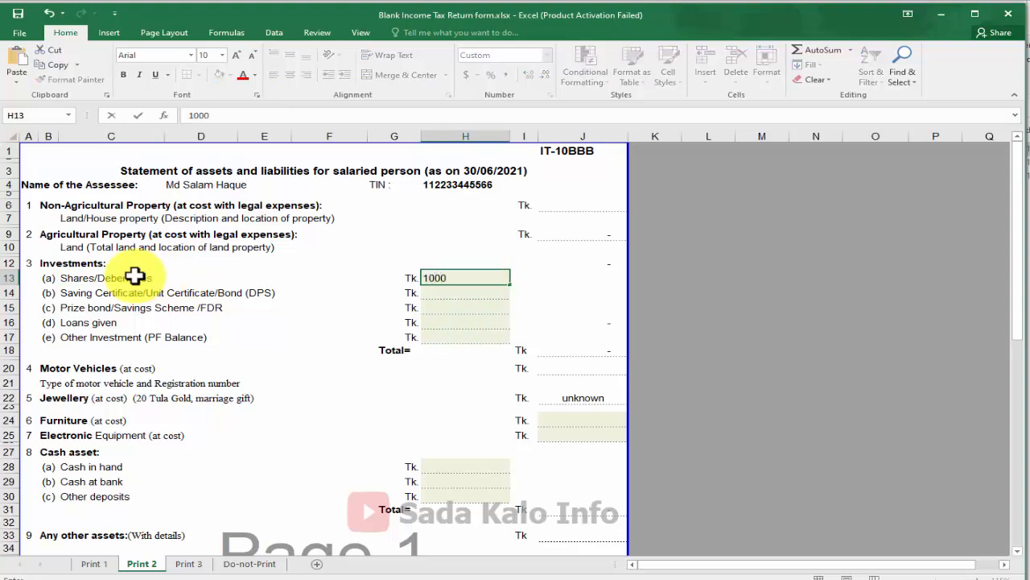
pyautogui.write('00')
pyautogui.press('Return')
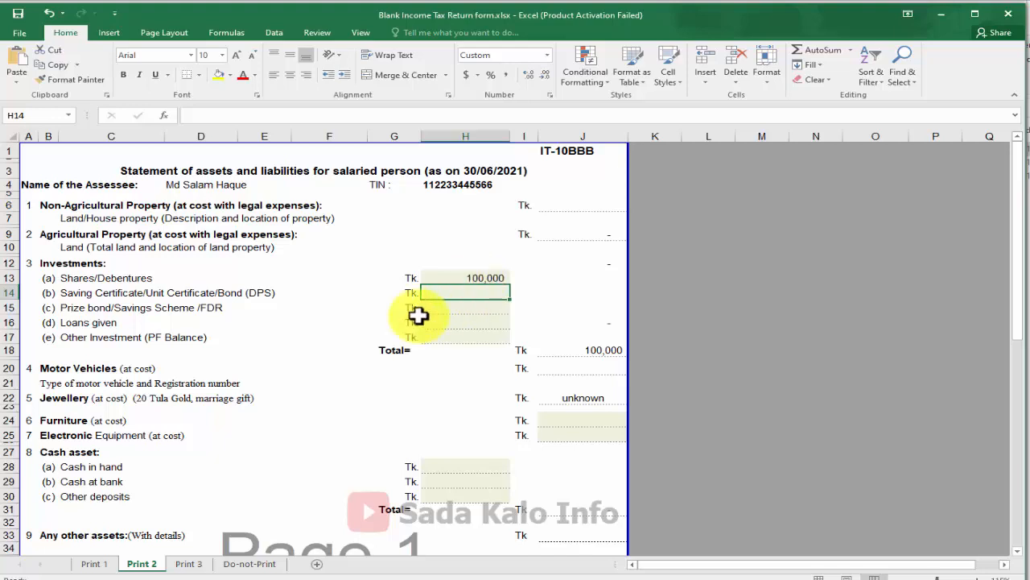
pyautogui.click(90, 336)
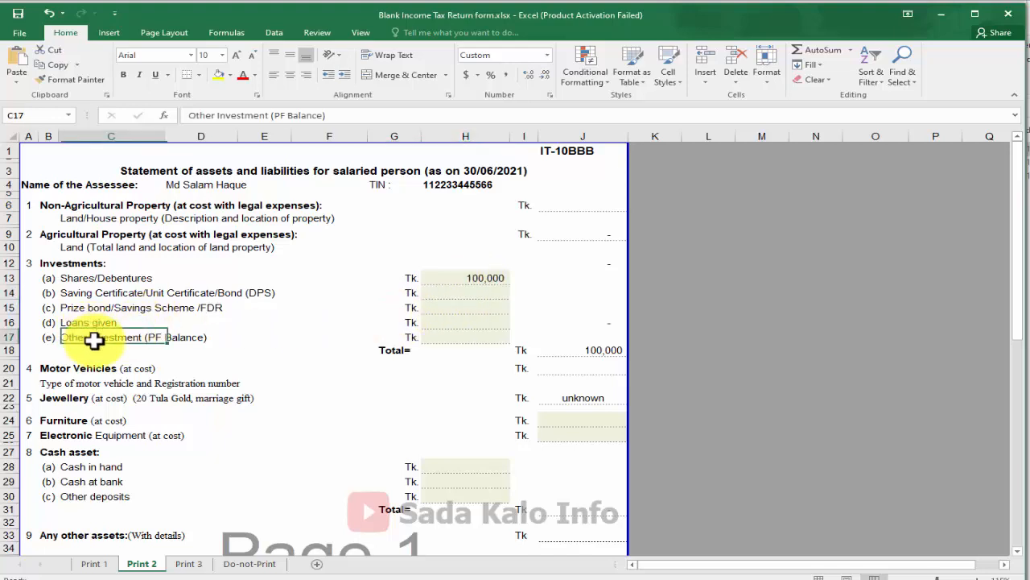
pyautogui.click(113, 277)
pyautogui.moveTo(113, 276); pyautogui.dragTo(470, 335)
pyautogui.click(195, 315)
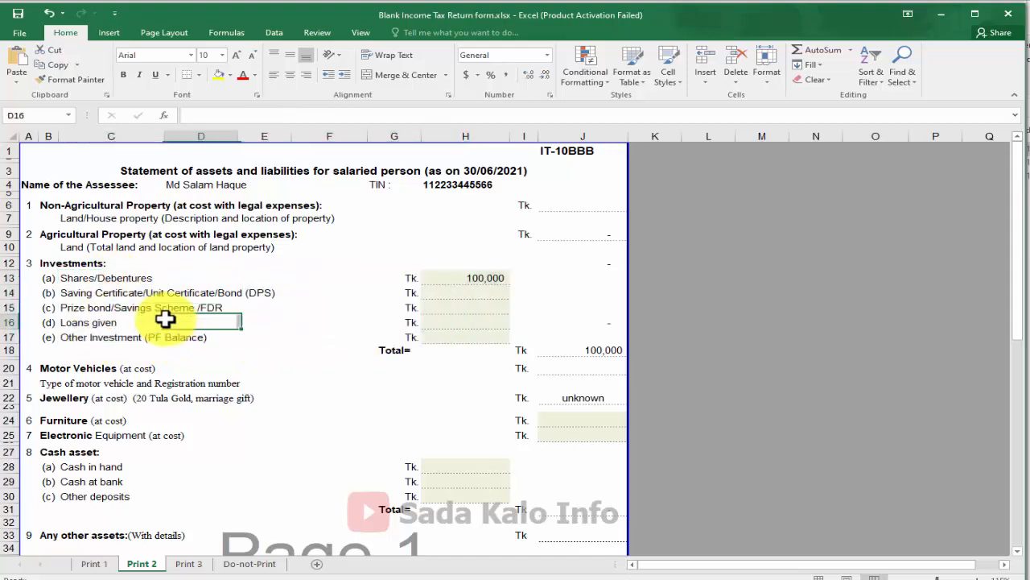
pyautogui.click(81, 308)
pyautogui.click(77, 325)
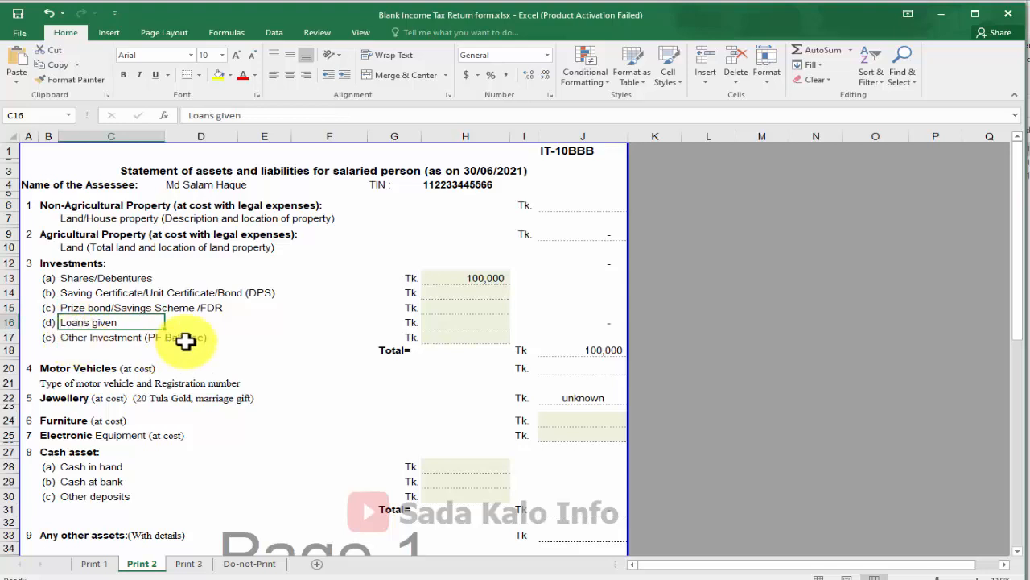
pyautogui.click(460, 348)
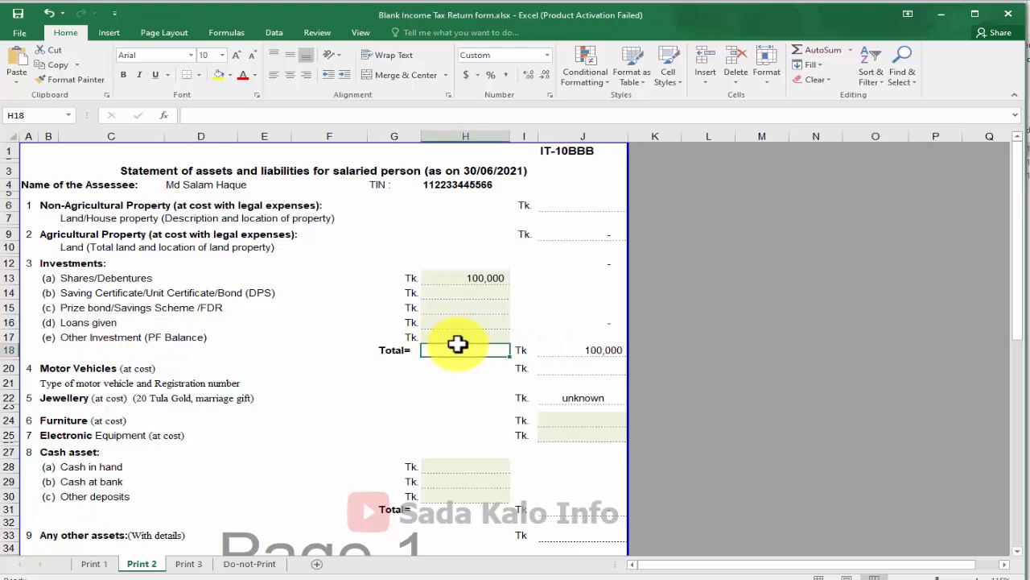
# Enter 50,000 for Other Investment (PF Balance)
pyautogui.click(65, 338)
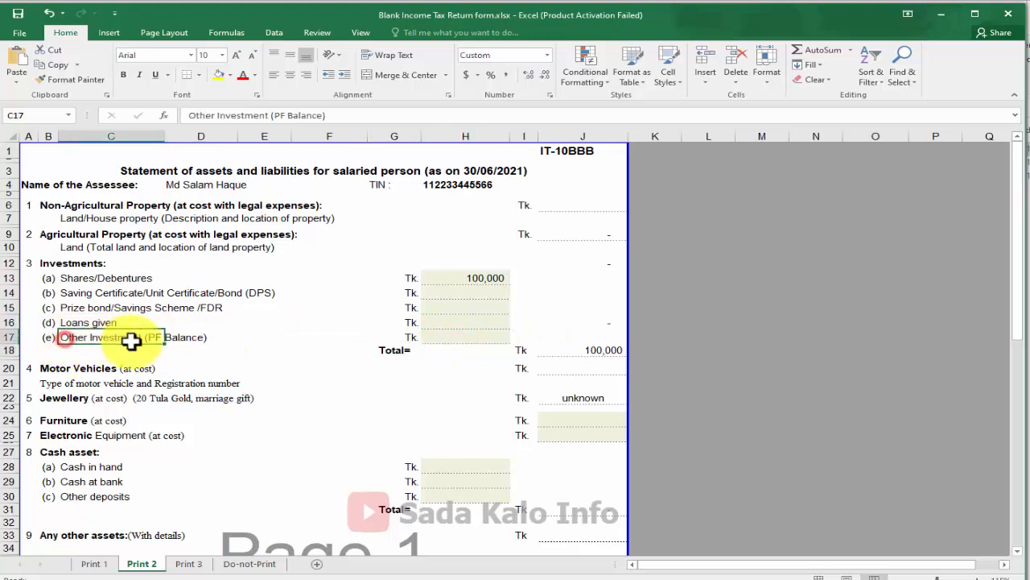
pyautogui.click(473, 334)
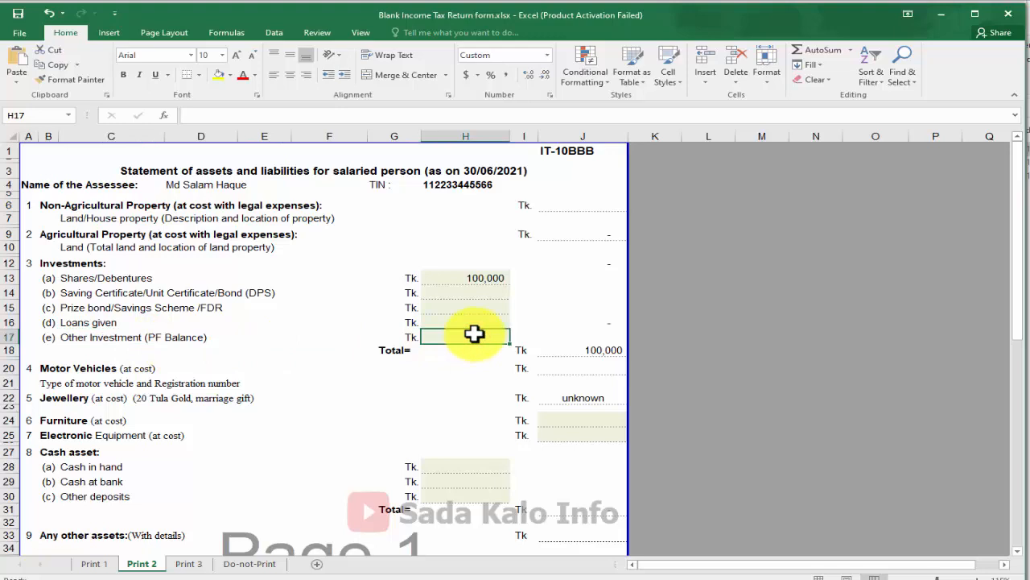
pyautogui.write('10000')
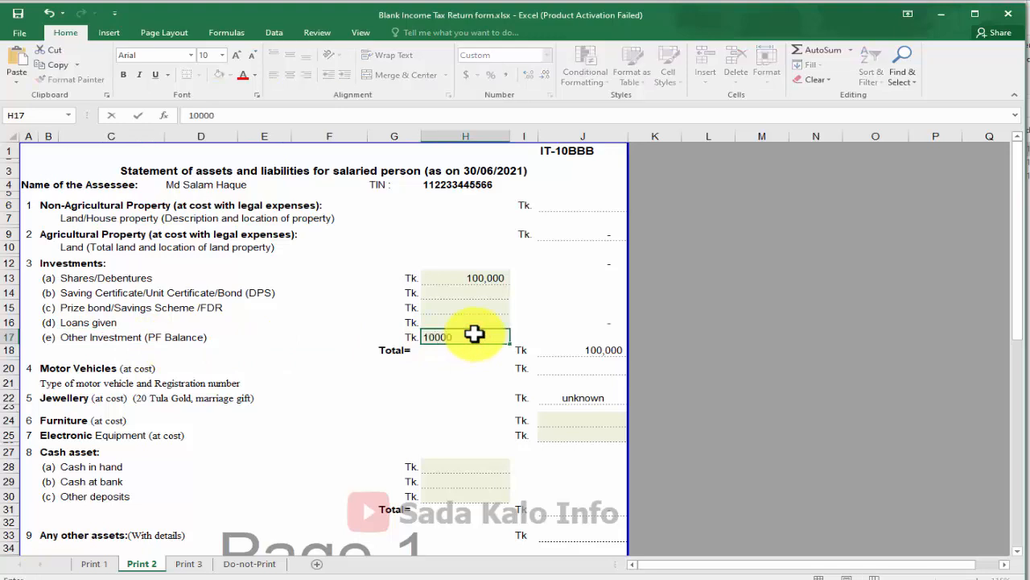
pyautogui.press('BackSpace')
pyautogui.press('BackSpace')
pyautogui.press('BackSpace')
pyautogui.press('BackSpace')
pyautogui.write('50000')
pyautogui.press('Return')
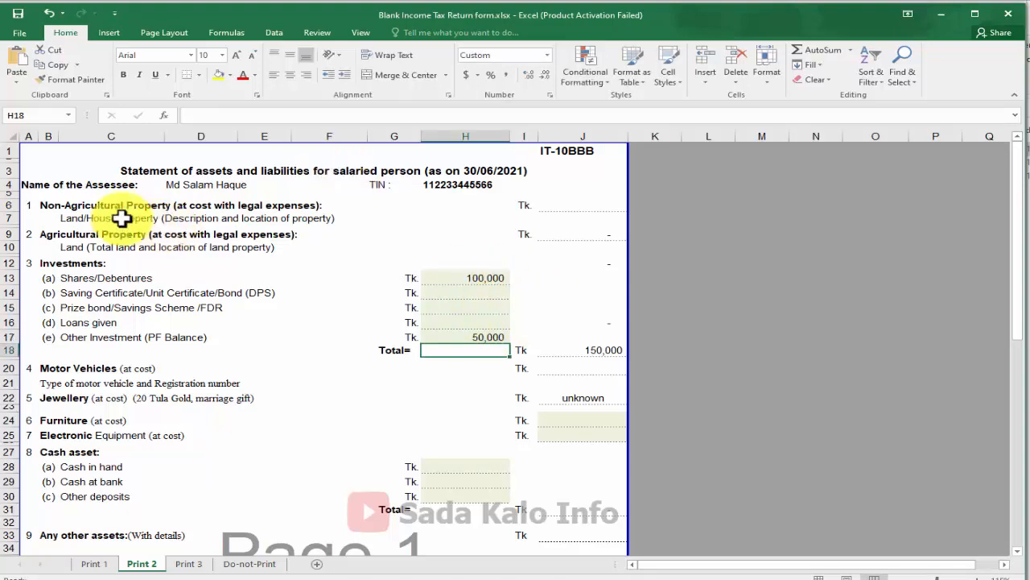
# Set the Non-Agricultural Property amount in J6 to 1,000,000
pyautogui.click(586, 206)
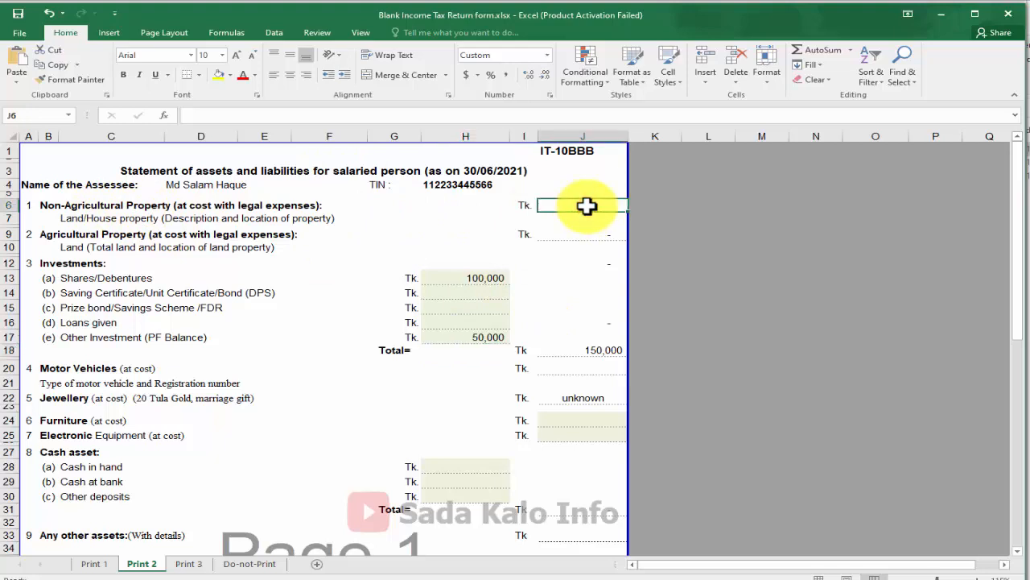
pyautogui.write('100000')
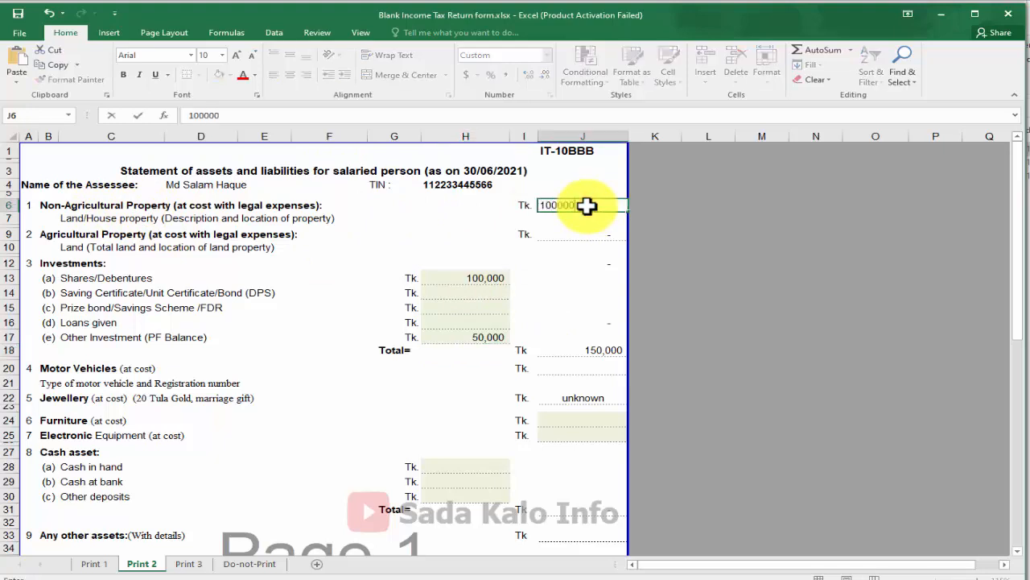
pyautogui.click(536, 267)
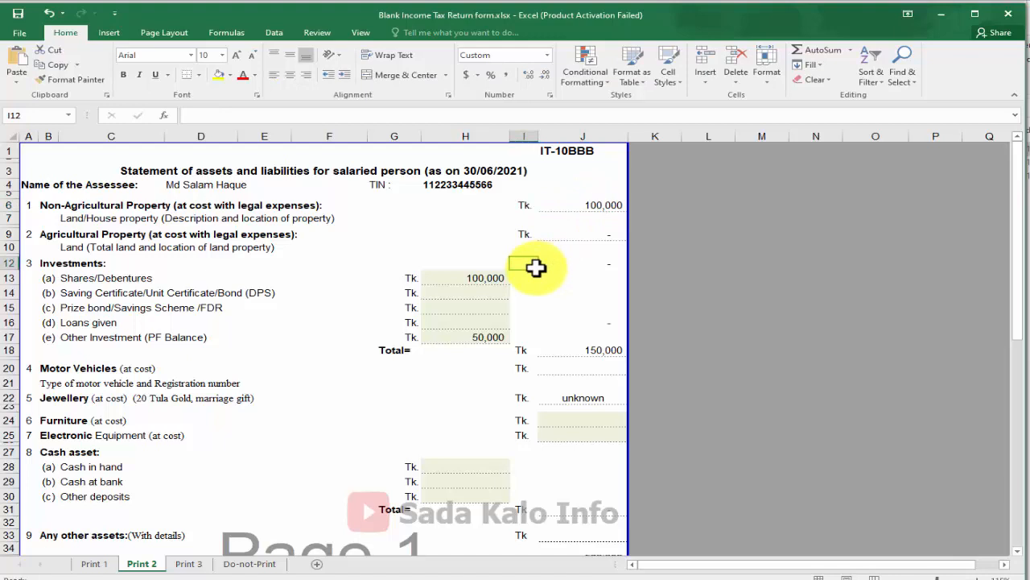
pyautogui.click(590, 203)
pyautogui.write('10,')
pyautogui.write('000')
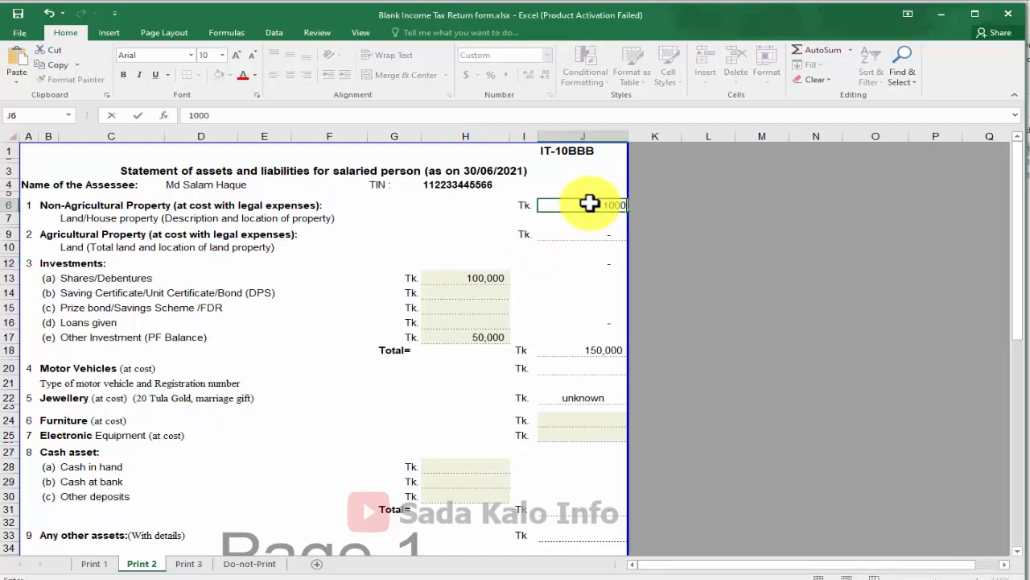
pyautogui.press('Return')
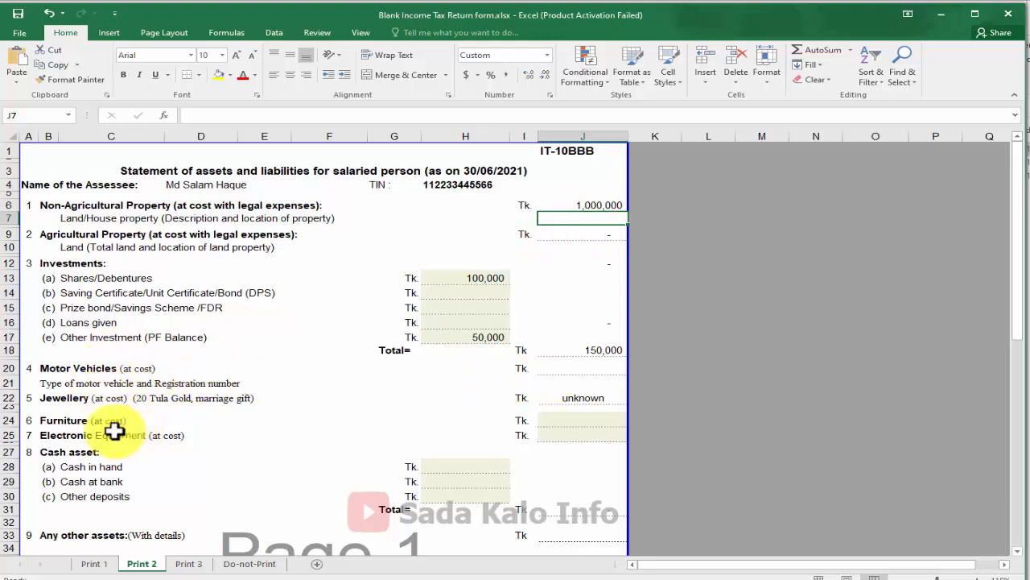
# Review the Furniture-through-Cash asset rows and the Jewellery amount showing unknown
pyautogui.moveTo(63, 422); pyautogui.dragTo(66, 453)
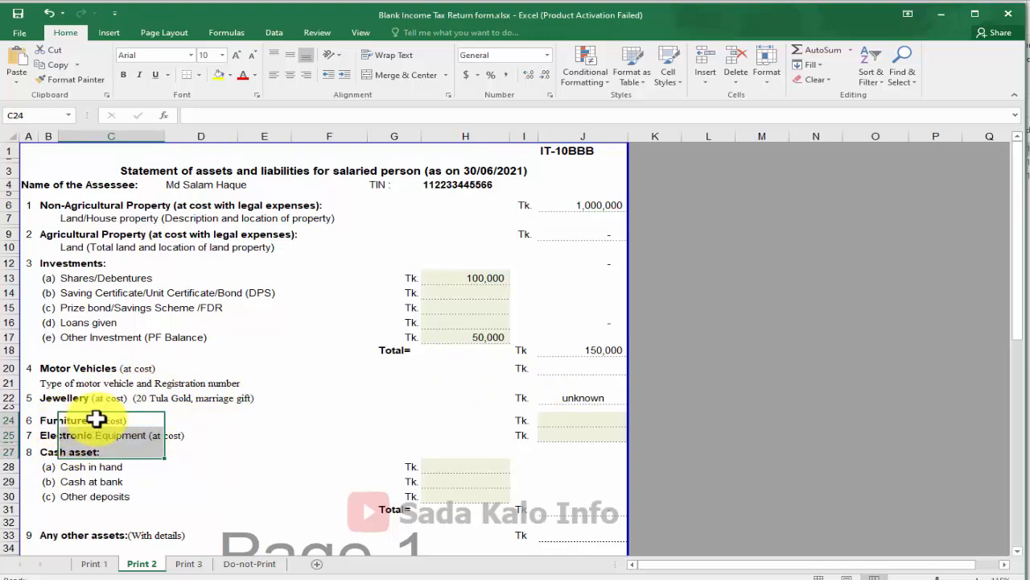
pyautogui.moveTo(86, 396); pyautogui.dragTo(573, 398)
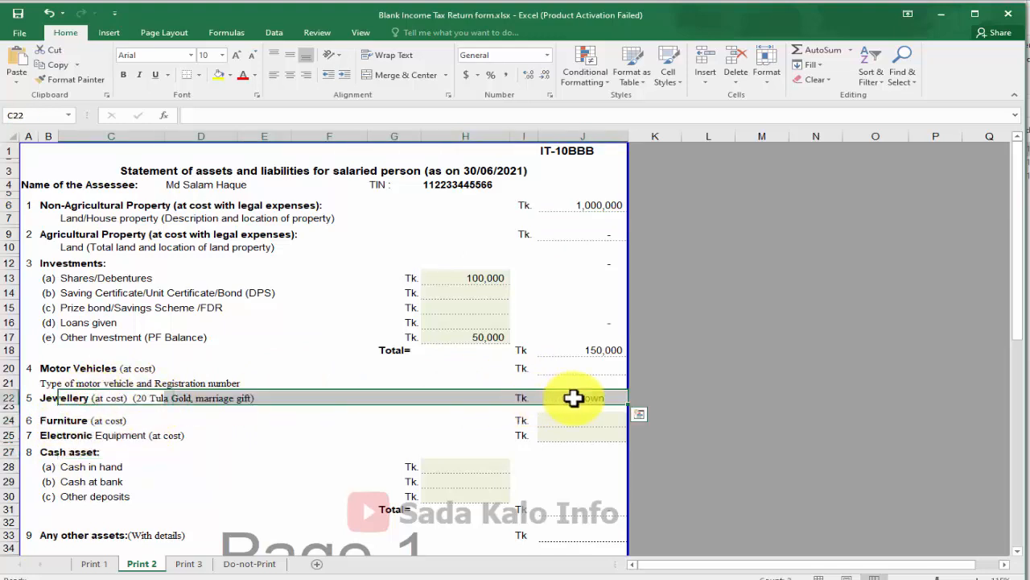
pyautogui.click(573, 398)
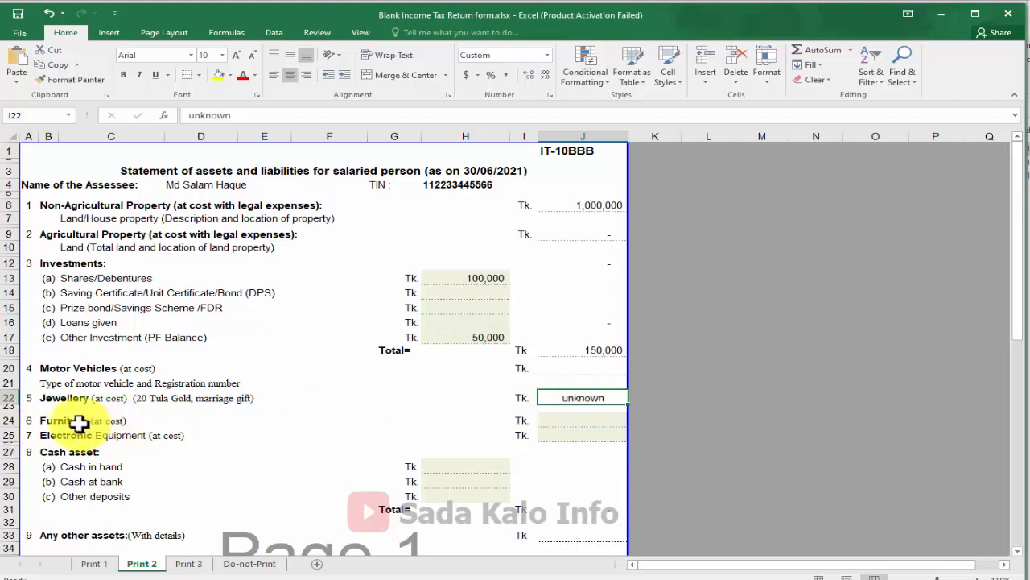
# Enter Furniture 100,000 in J24 and Electronic Equipment 50,000 in J25, bringing total assets to 1,300,000
pyautogui.moveTo(79, 423); pyautogui.dragTo(193, 421)
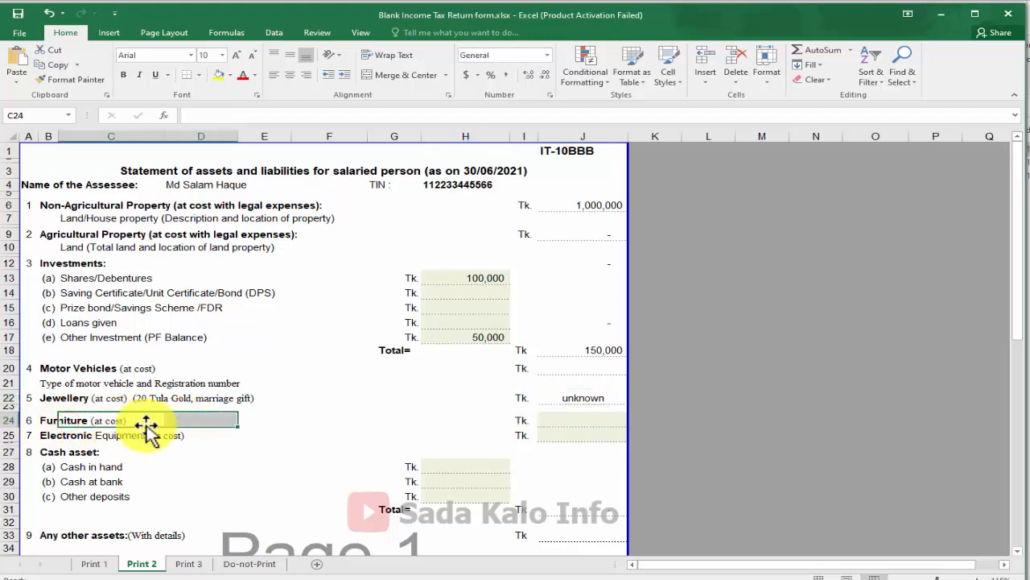
pyautogui.click(64, 430)
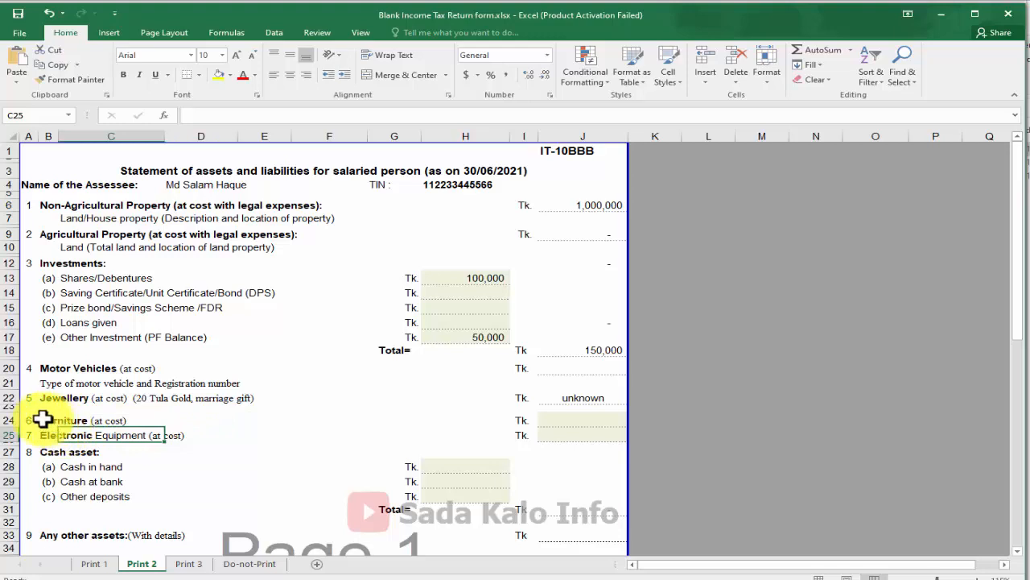
pyautogui.moveTo(41, 421); pyautogui.dragTo(383, 428)
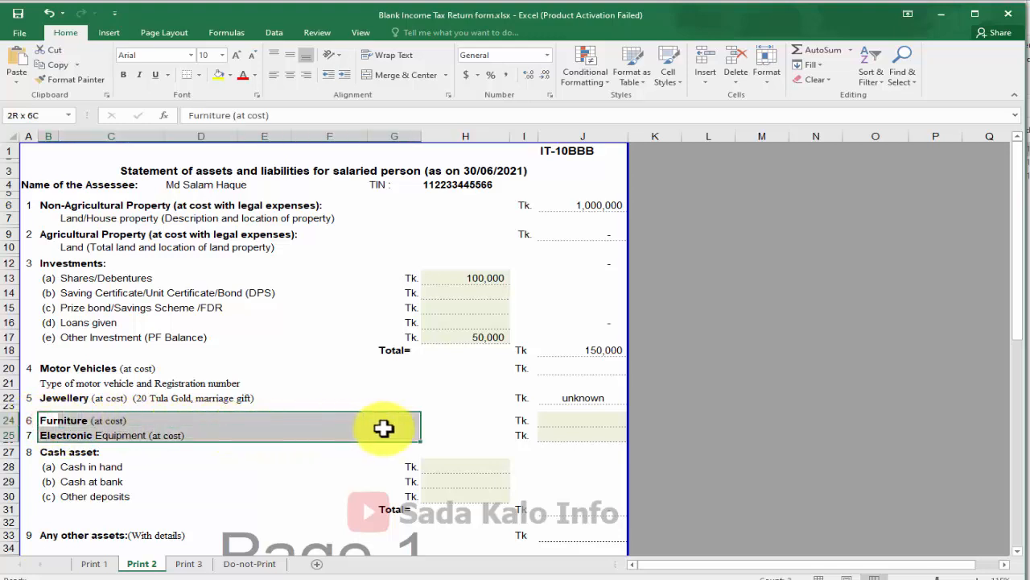
pyautogui.click(571, 418)
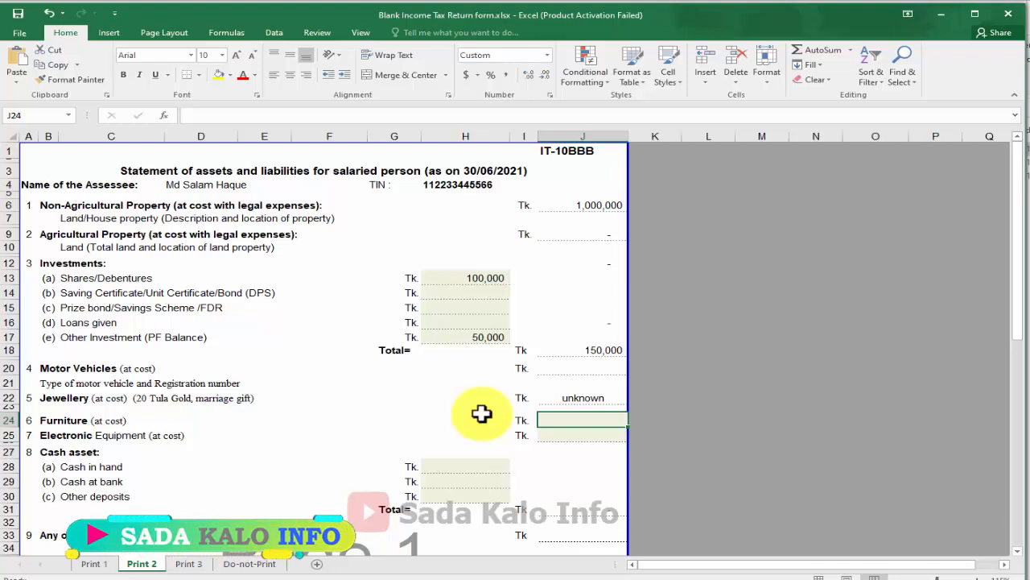
pyautogui.write('100,00')
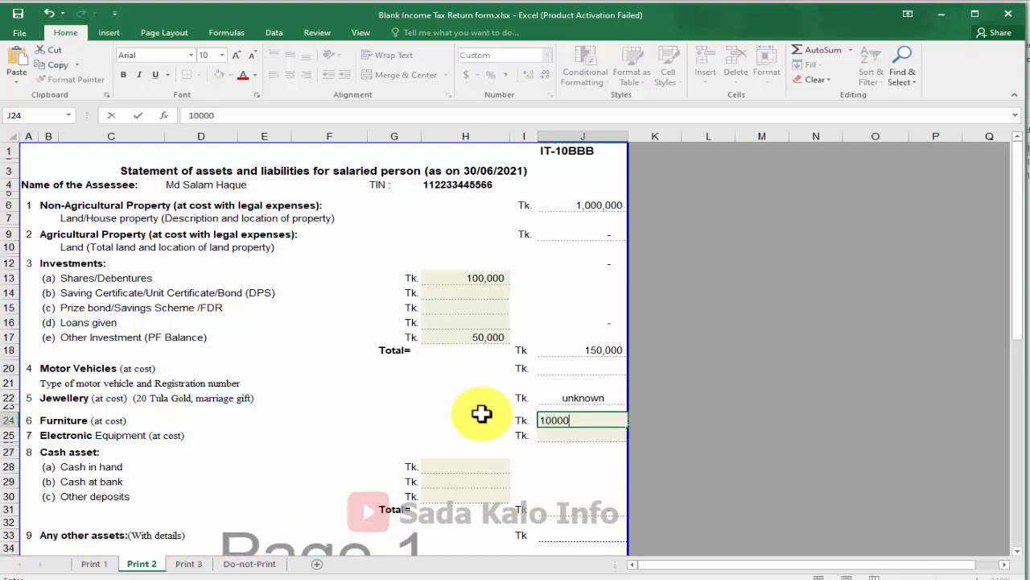
pyautogui.write('0')
pyautogui.press('Return')
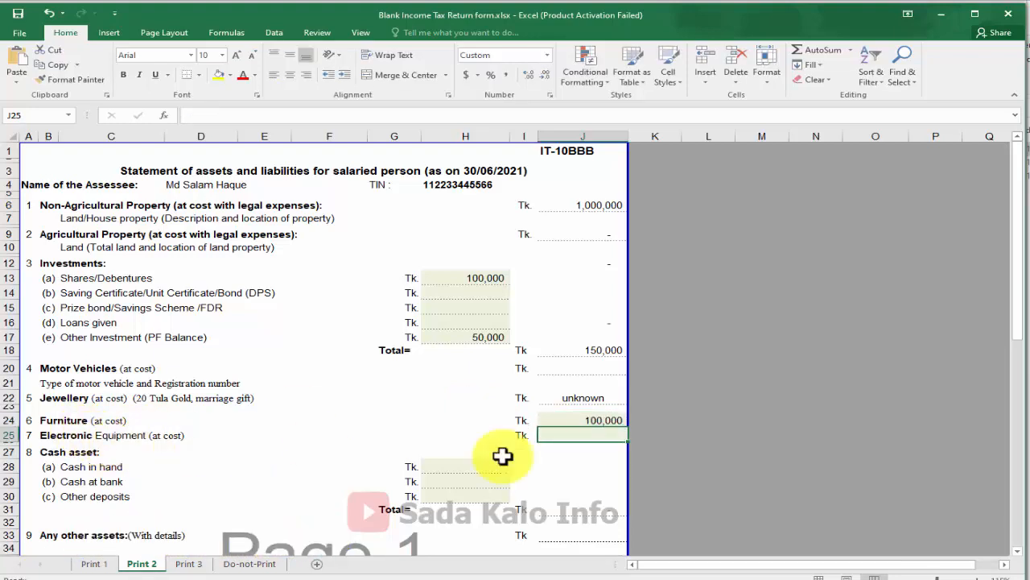
pyautogui.write('50000')
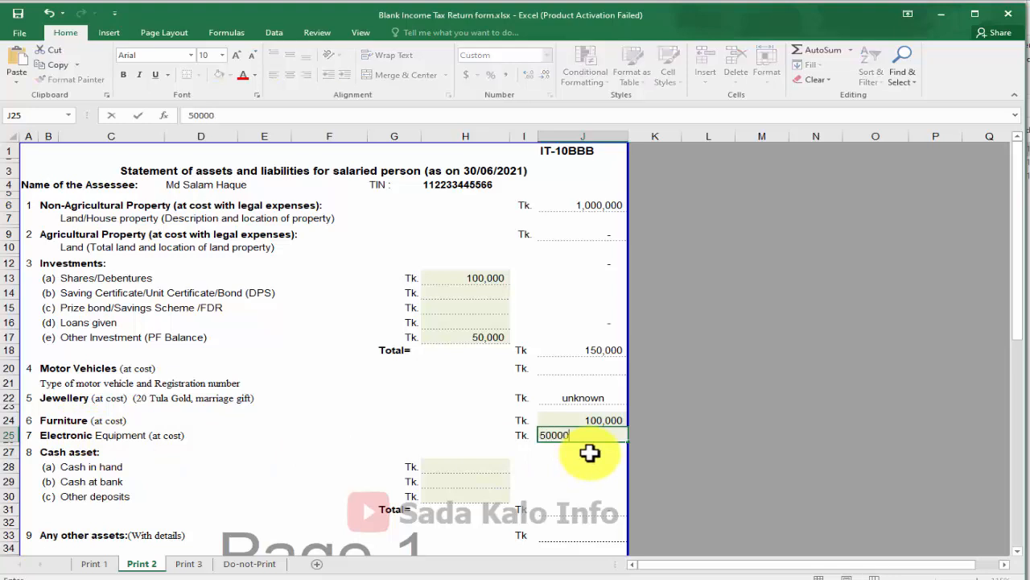
pyautogui.press('Return')
pyautogui.moveTo(121, 420); pyautogui.dragTo(605, 437)
pyautogui.scroll(-1, 598, 438)
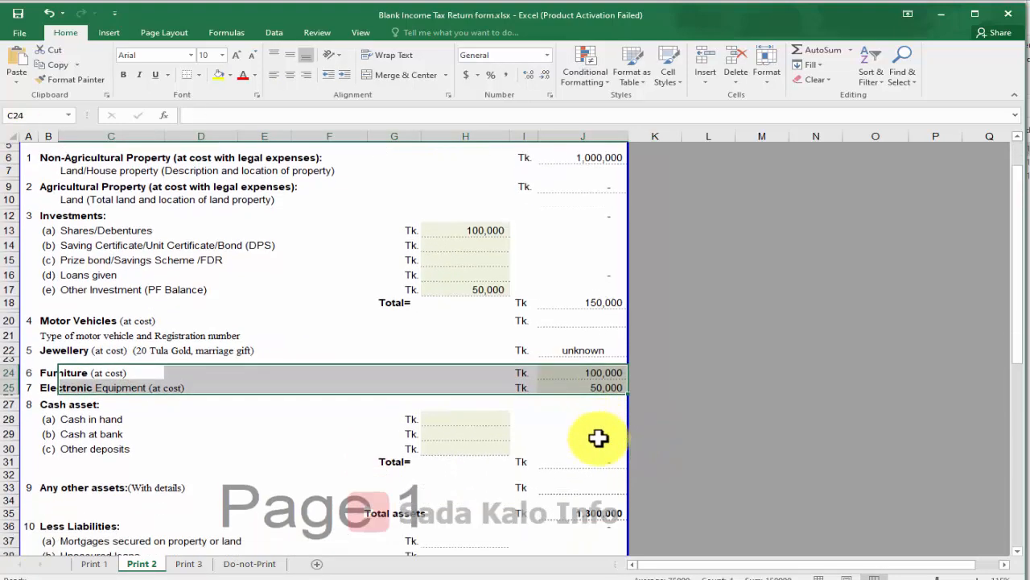
# Enter 12 as Cash at bank in H29, correcting a mistaken 23,000
pyautogui.scroll(-1, 598, 438)
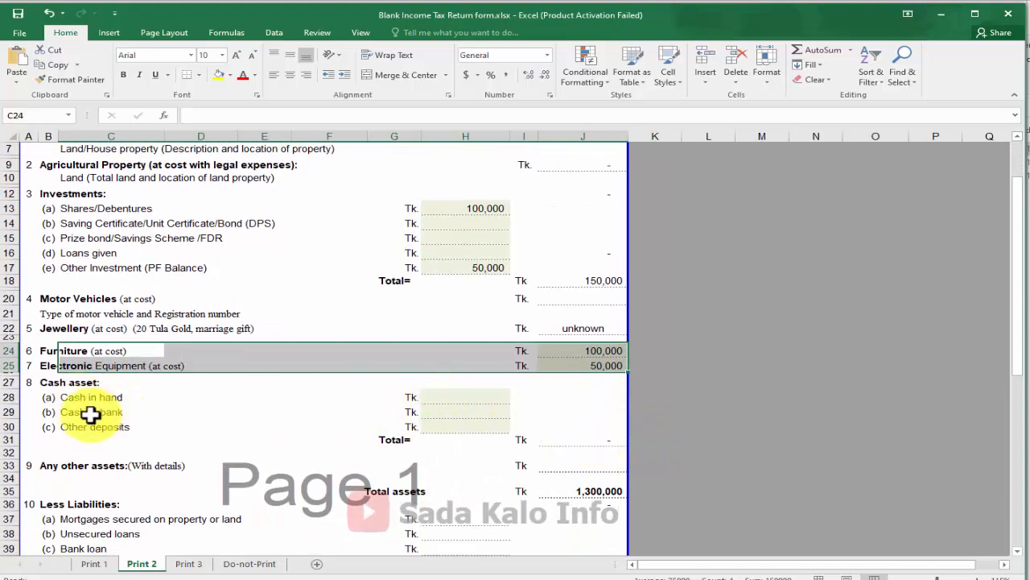
pyautogui.moveTo(90, 414); pyautogui.dragTo(436, 419)
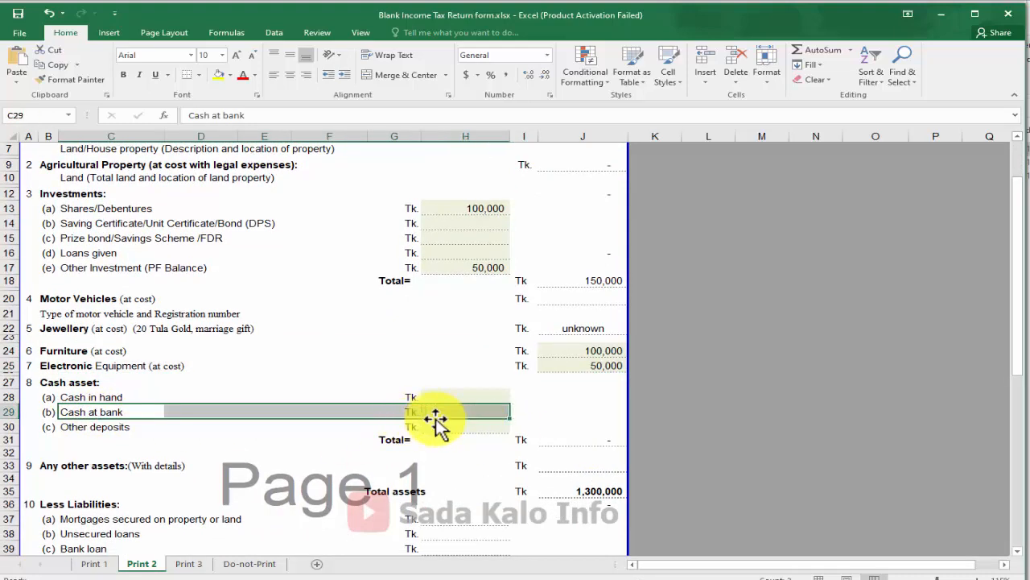
pyautogui.click(467, 412)
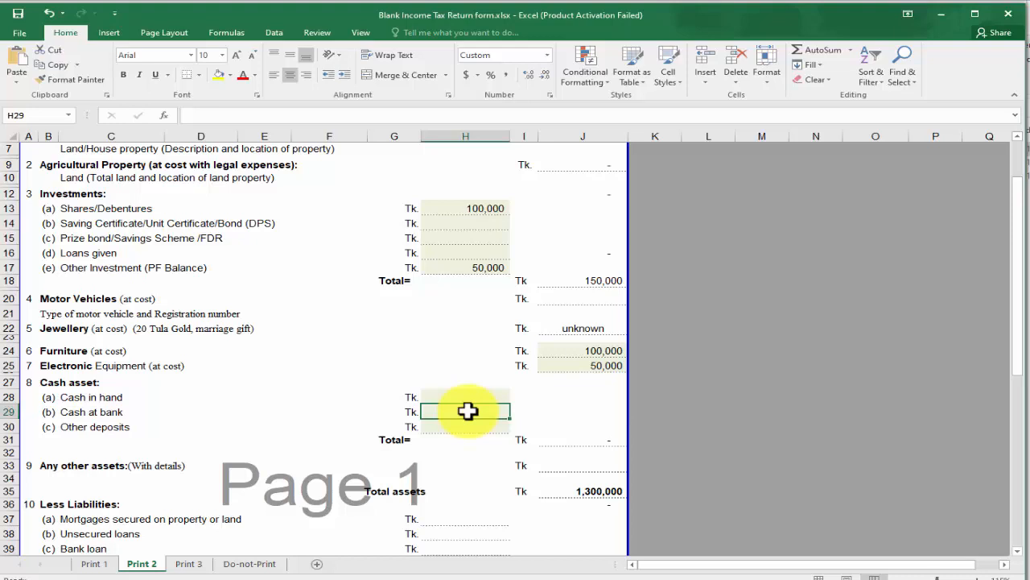
pyautogui.write('2')
pyautogui.write('3,000')
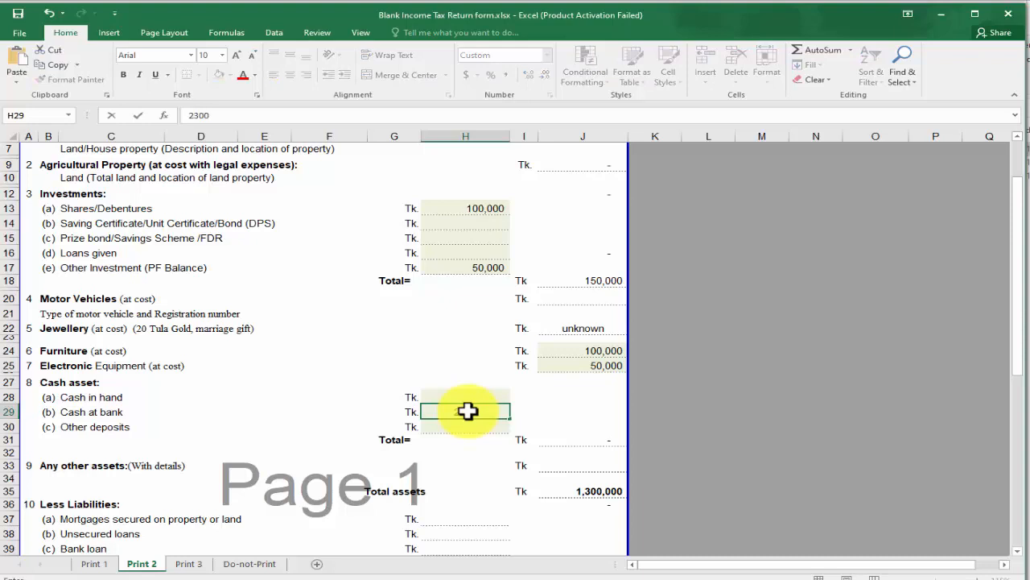
pyautogui.press('Return')
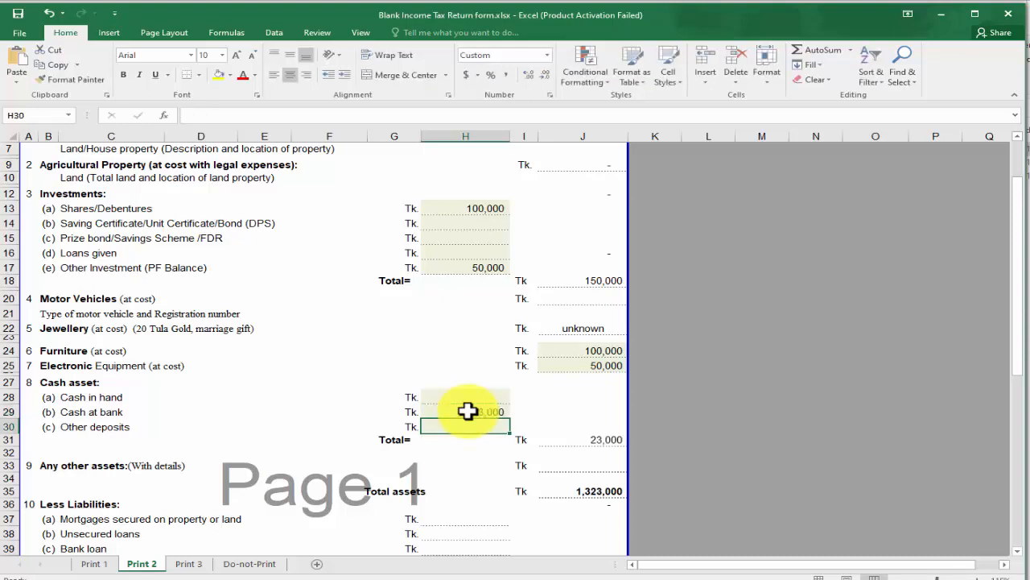
pyautogui.click(467, 412)
pyautogui.write('1')
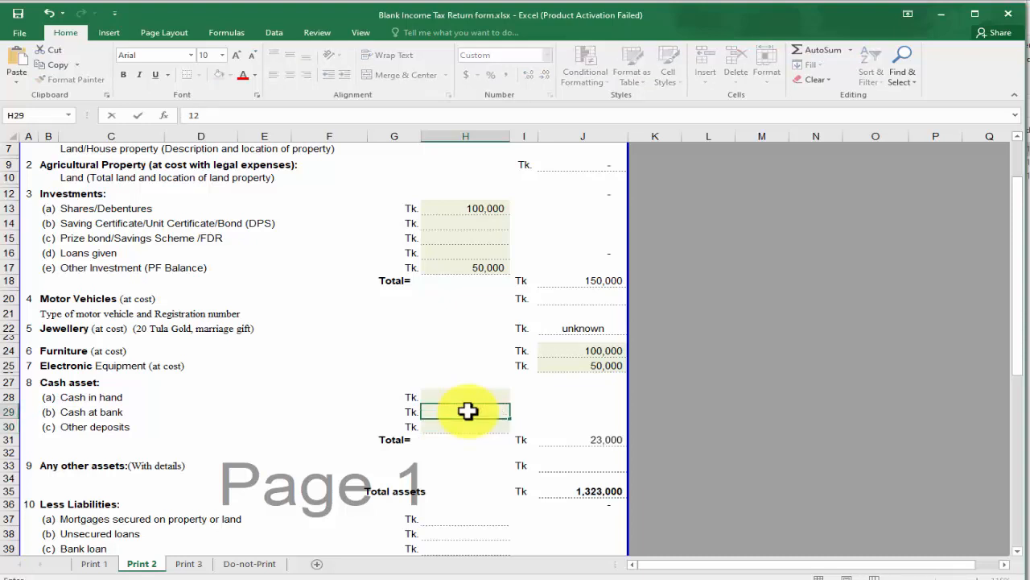
pyautogui.write('2')
pyautogui.hotkey('ctrl', 'Return')
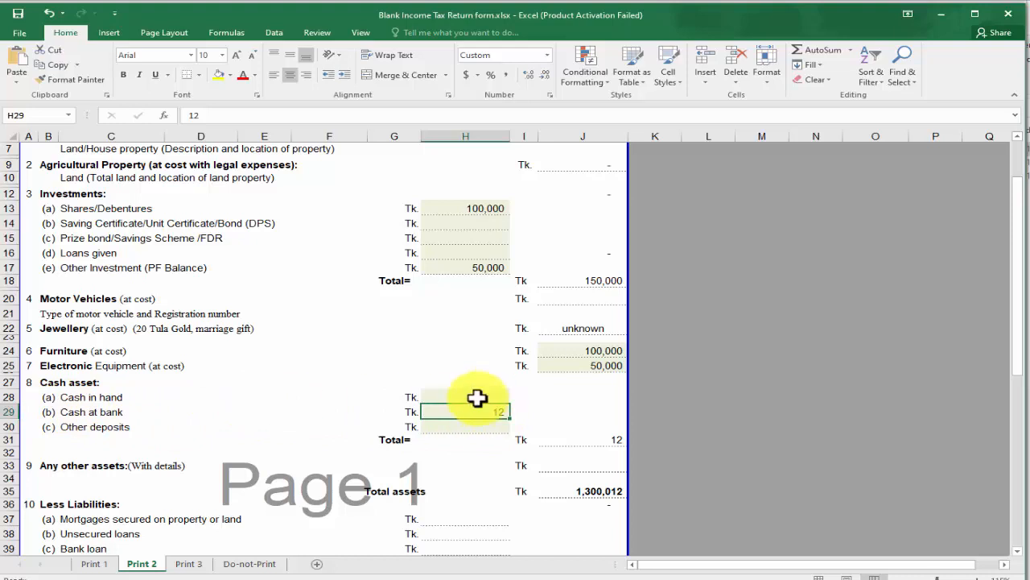
# Enter 10 as Cash in hand in H28
pyautogui.click(473, 396)
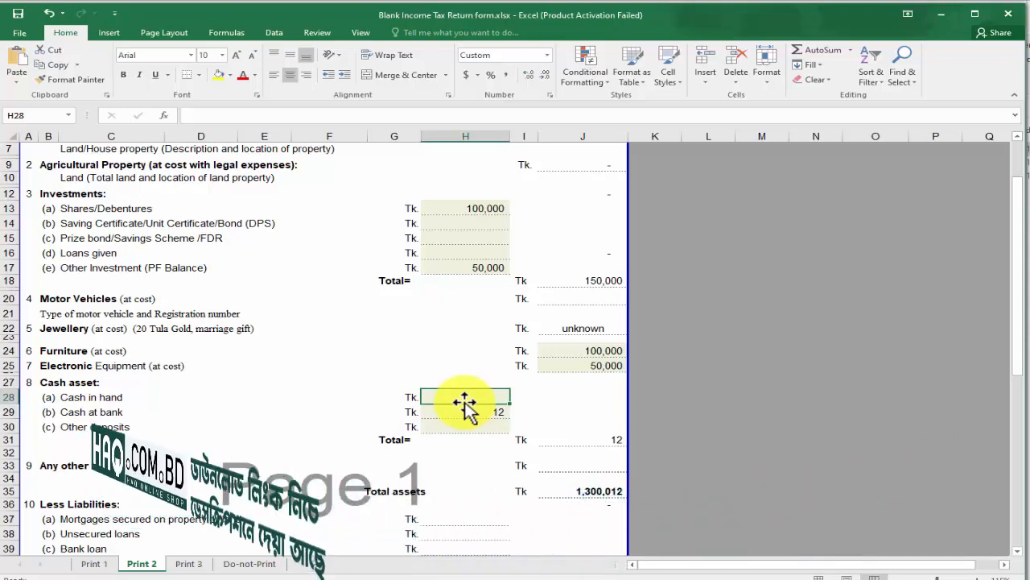
pyautogui.write('10')
pyautogui.click(437, 362)
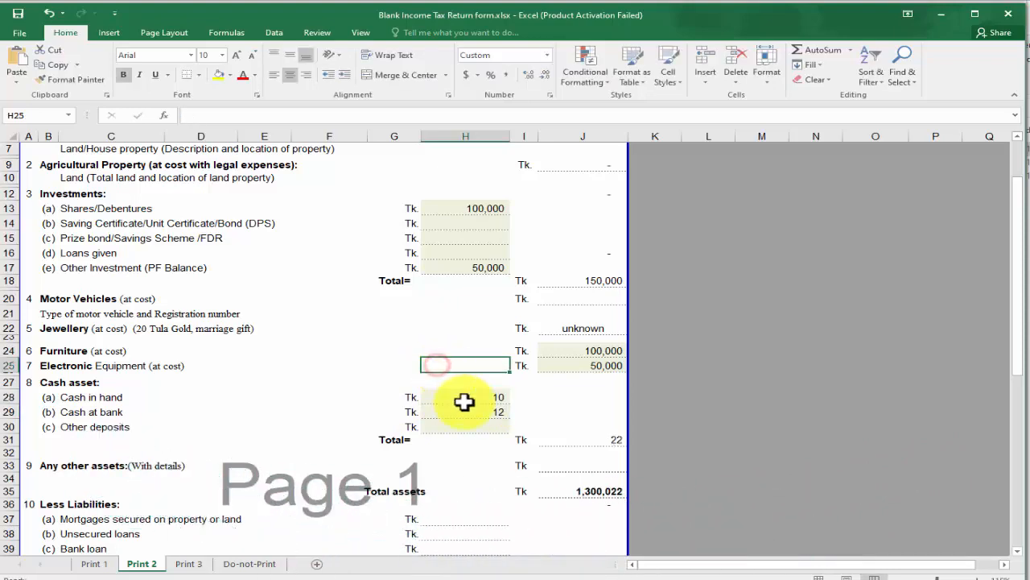
pyautogui.click(449, 400)
pyautogui.scroll(-4, 446, 400)
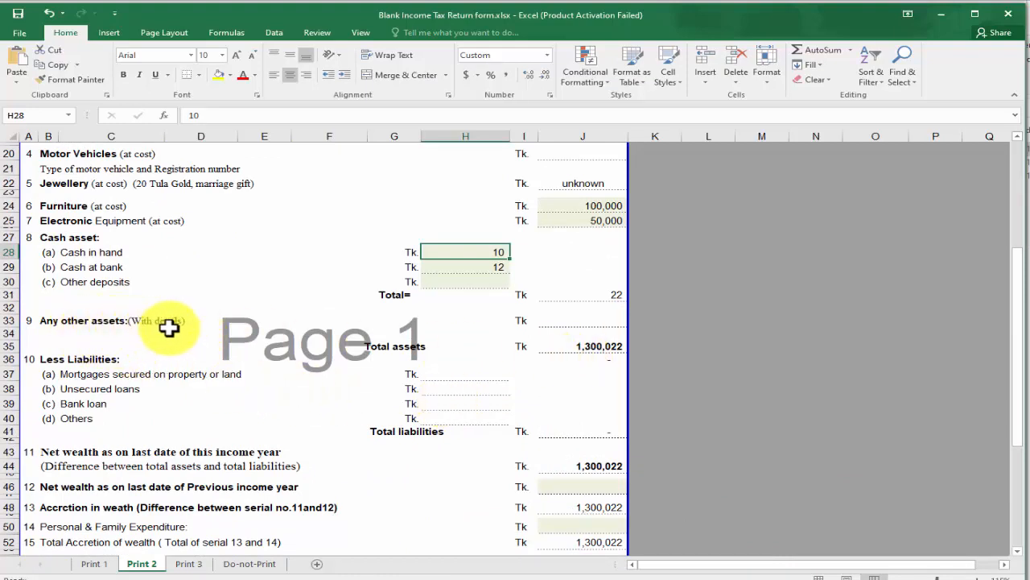
pyautogui.click(596, 348)
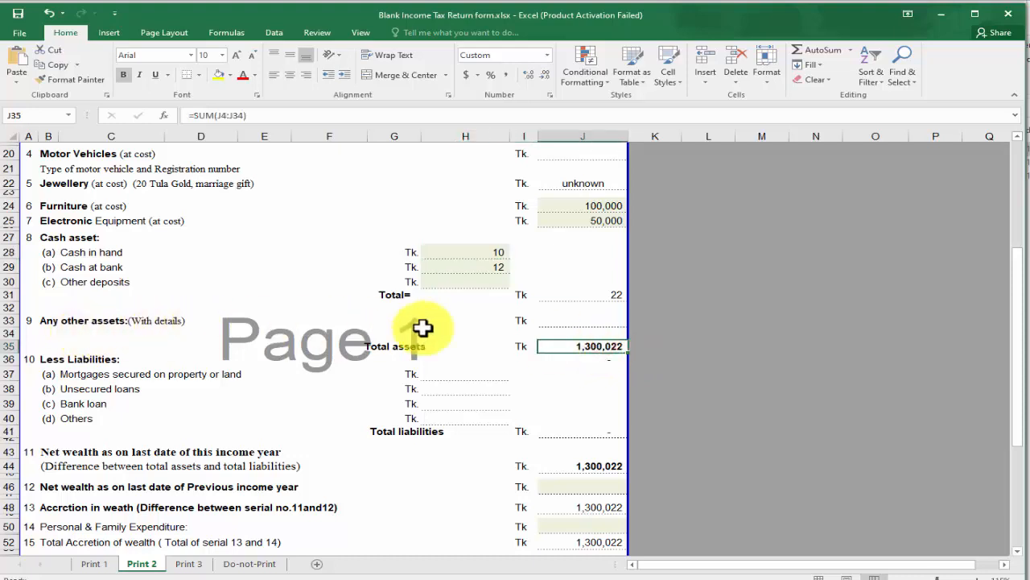
pyautogui.click(600, 322)
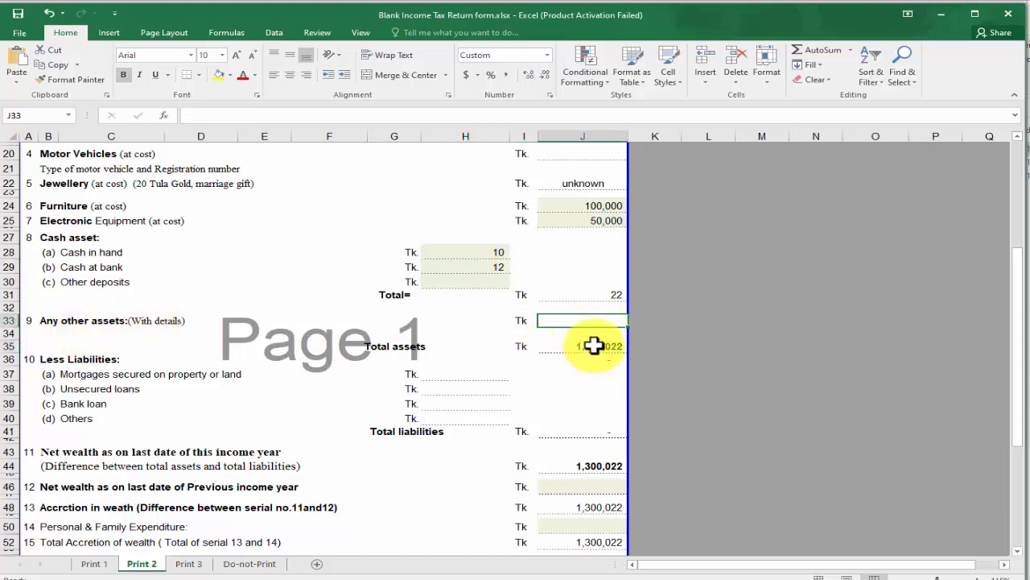
pyautogui.click(594, 346)
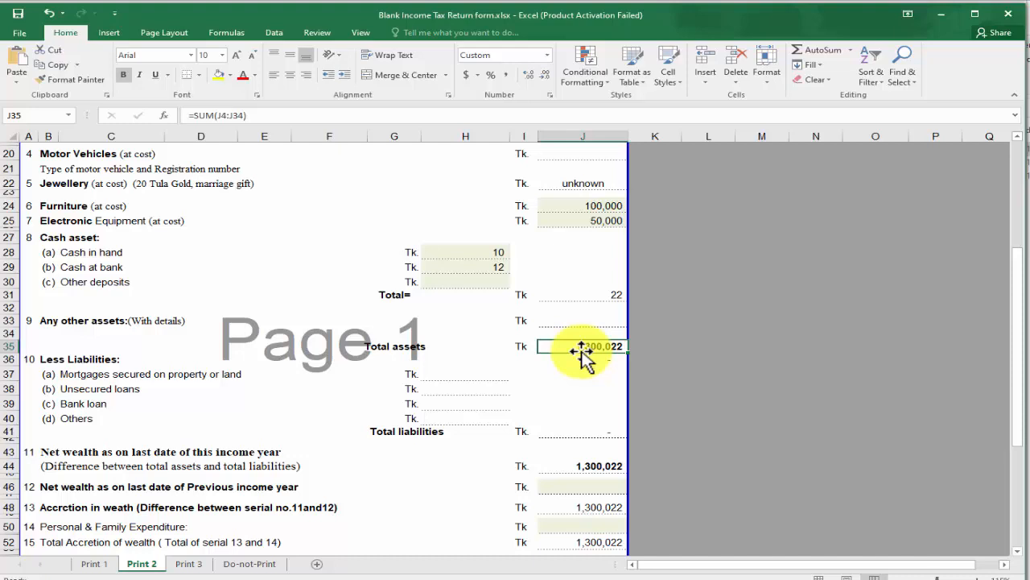
pyautogui.click(57, 359)
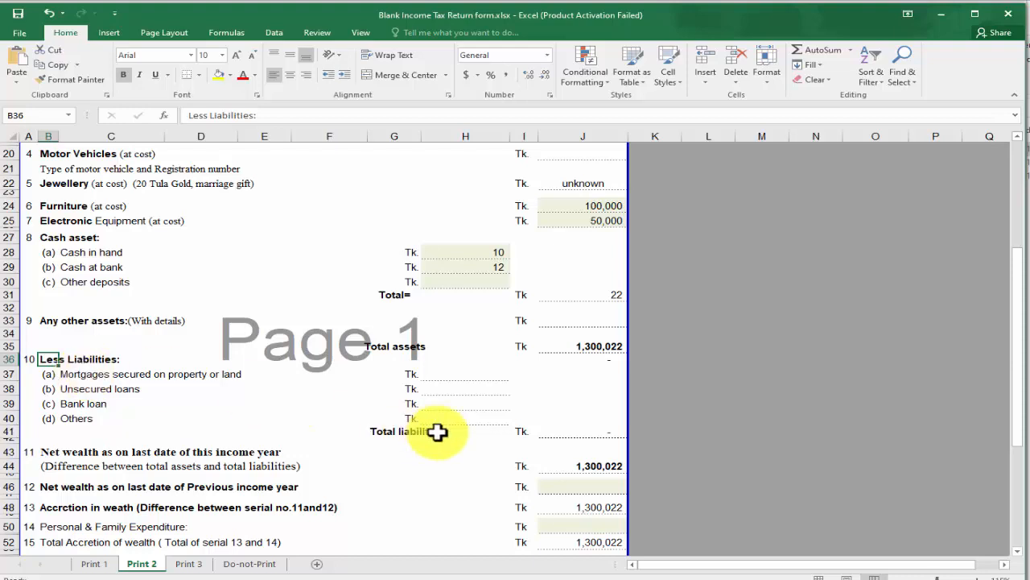
pyautogui.click(451, 404)
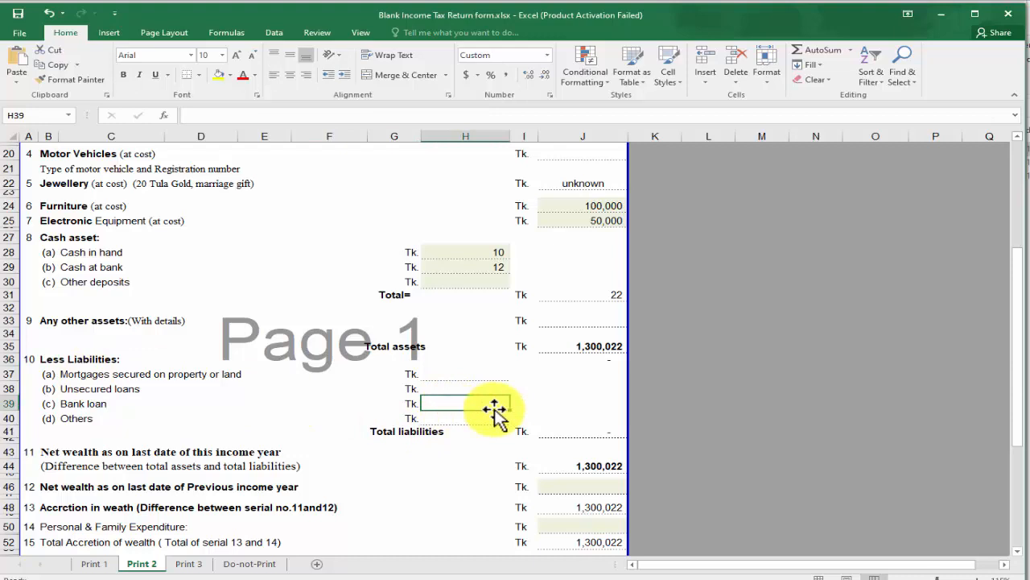
pyautogui.write('100000')
pyautogui.press('Return')
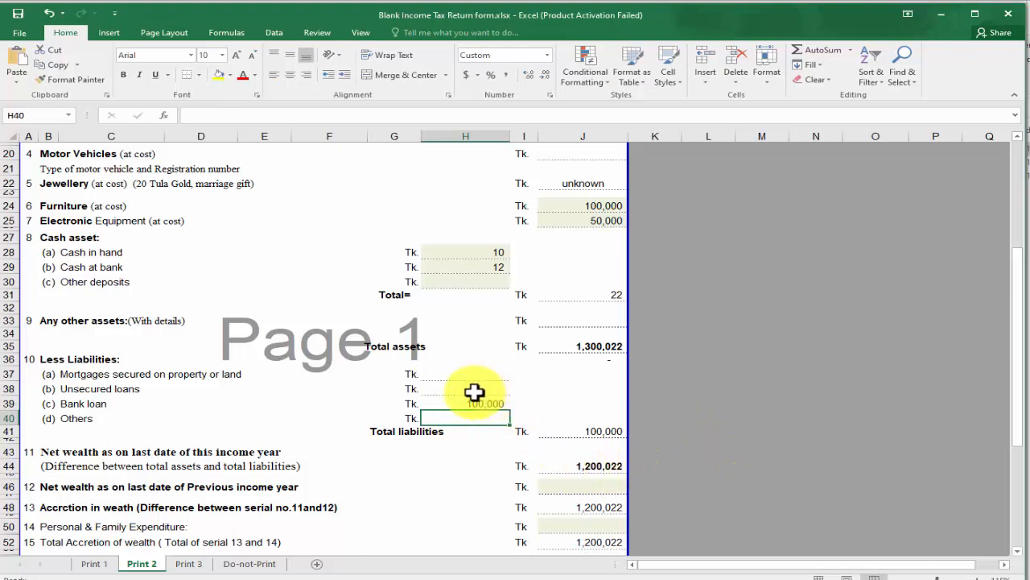
pyautogui.click(603, 465)
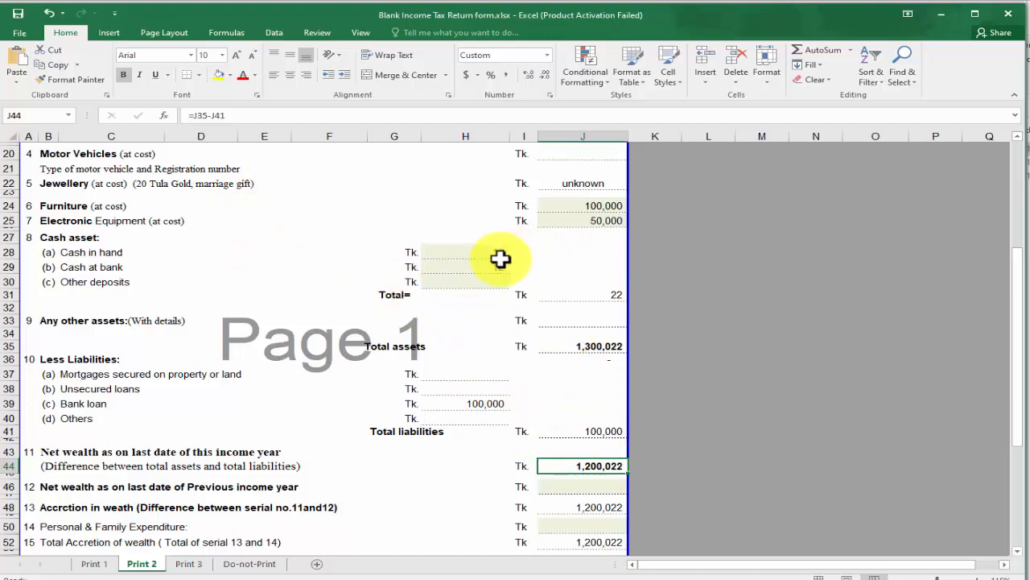
pyautogui.scroll(6, 201, 242)
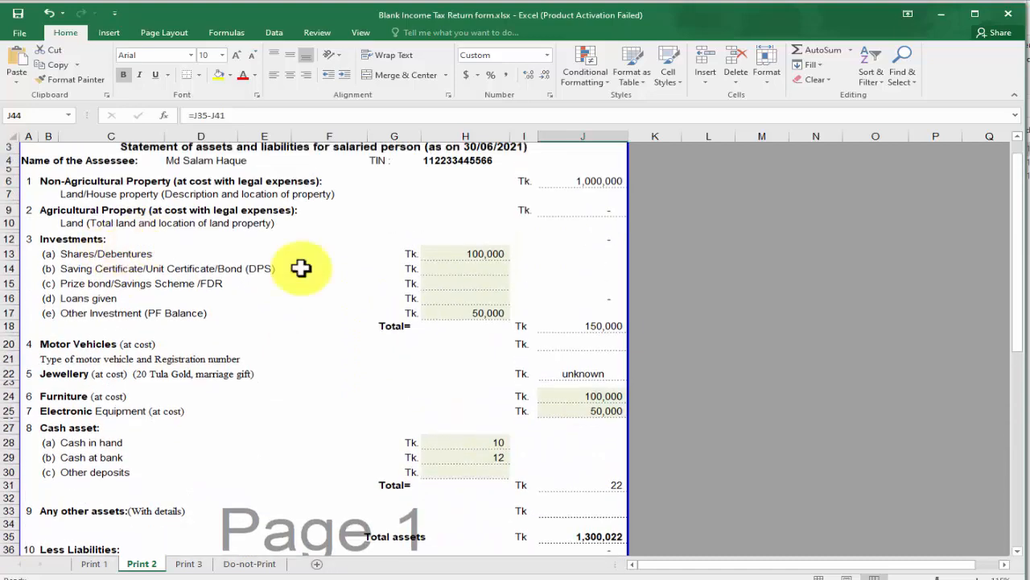
pyautogui.scroll(-6, 87, 347)
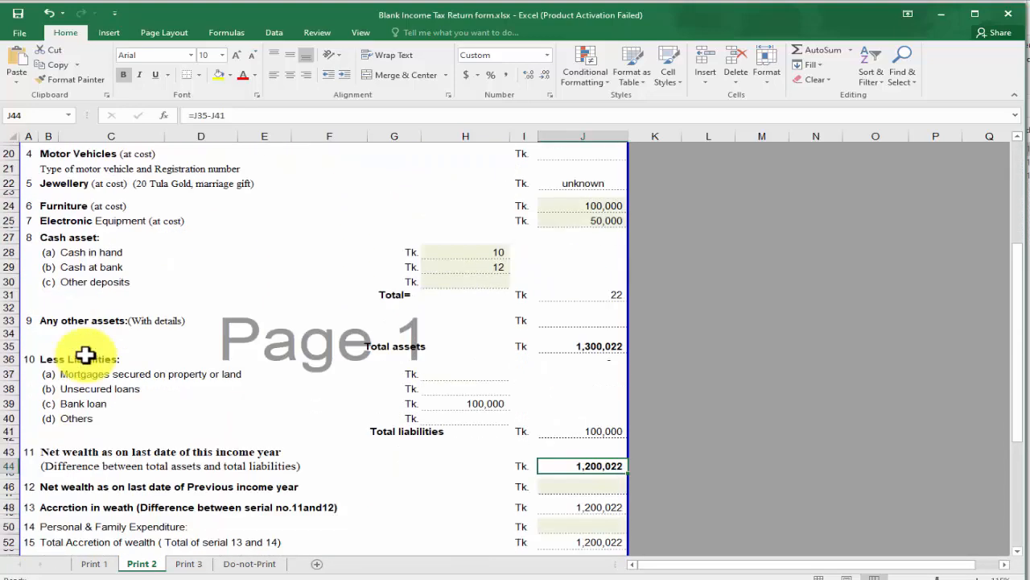
pyautogui.scroll(-1, 88, 418)
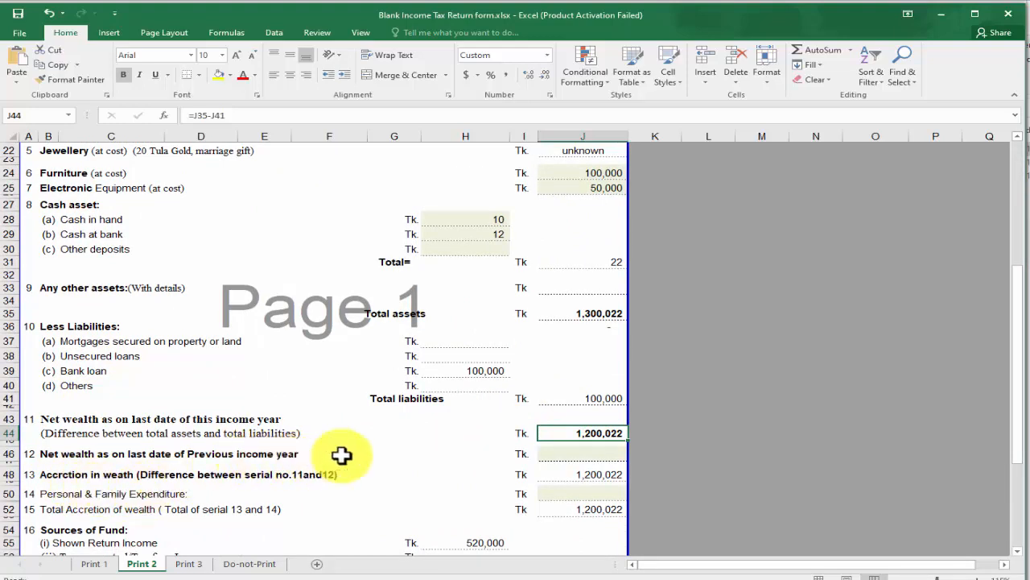
# Enter 950000 as previous-year net wealth in J46
pyautogui.click(588, 453)
pyautogui.write('9')
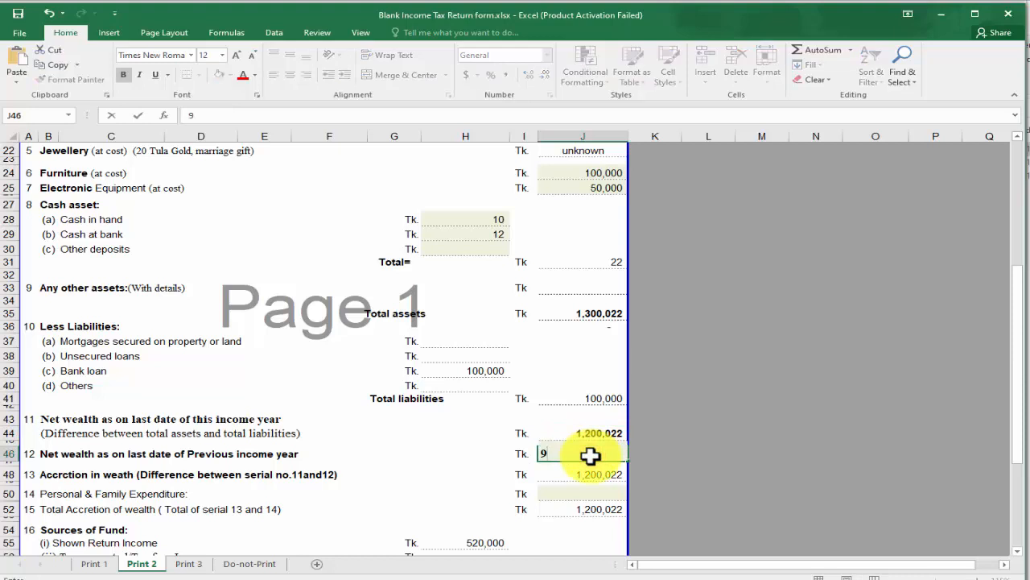
pyautogui.write('50000')
pyautogui.press('Return')
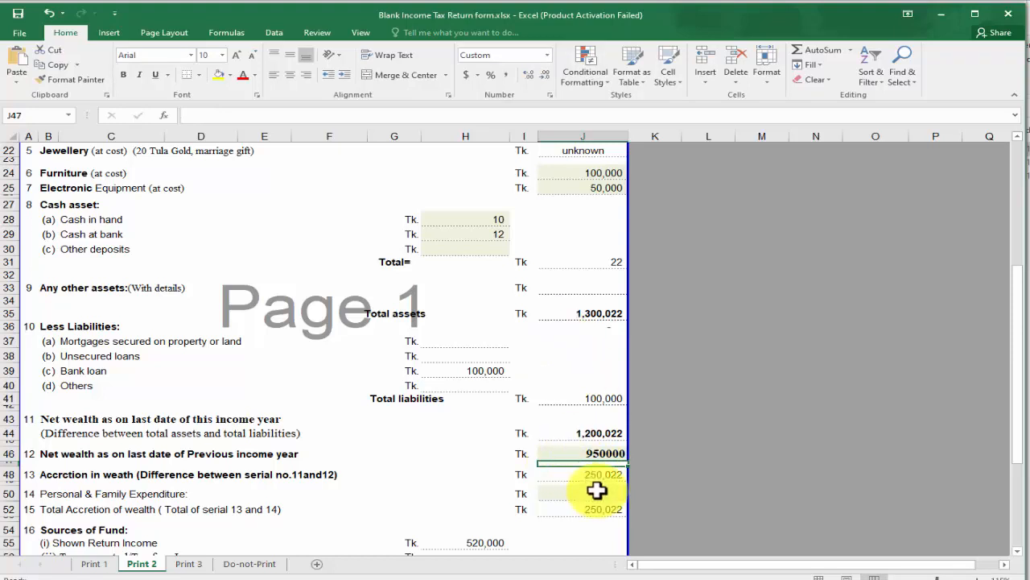
# Review the statement from the J6 property value down to the accretion figures
pyautogui.scroll(7, 603, 269)
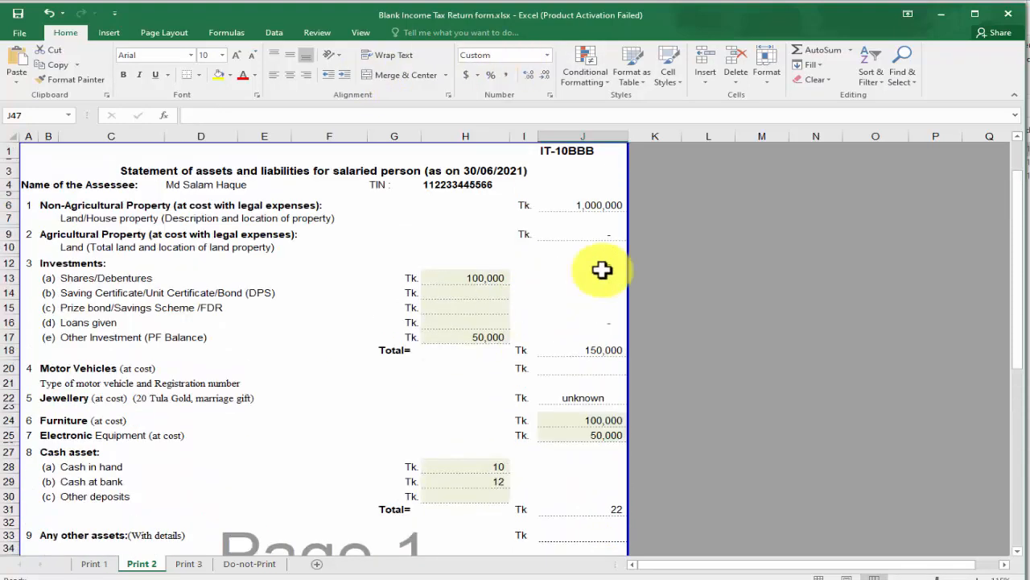
pyautogui.click(598, 203)
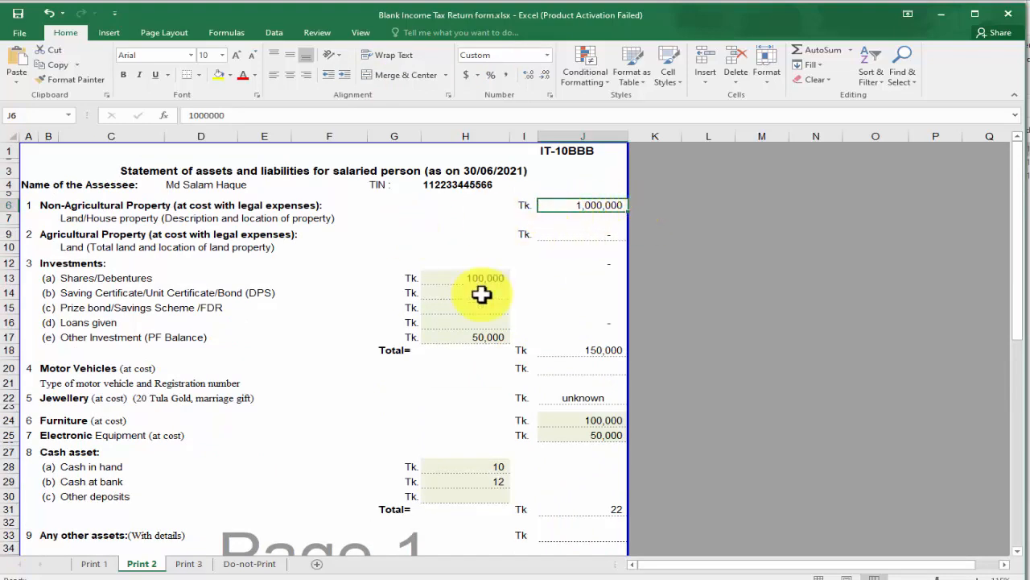
pyautogui.scroll(-1, 519, 287)
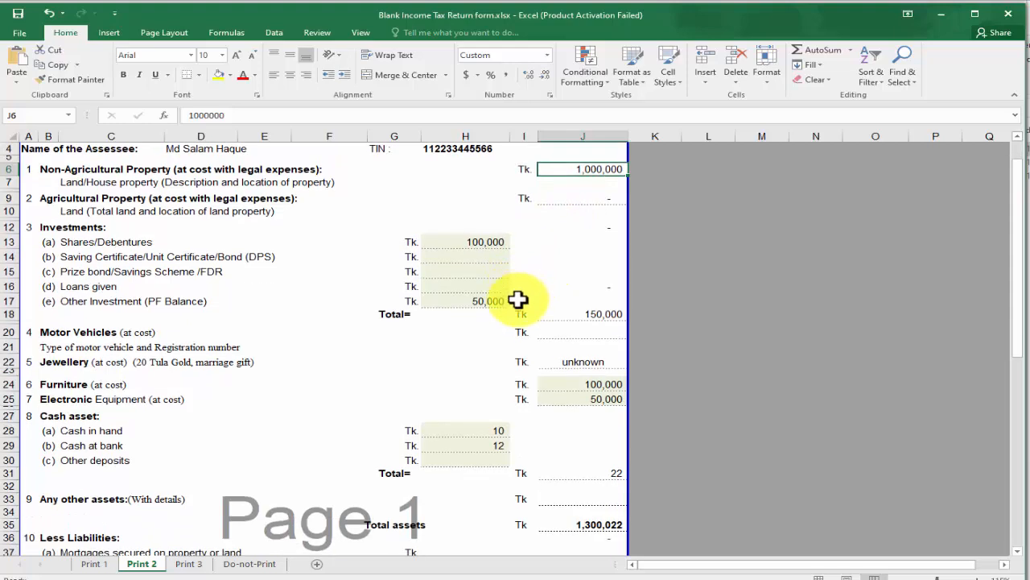
pyautogui.scroll(-4, 479, 345)
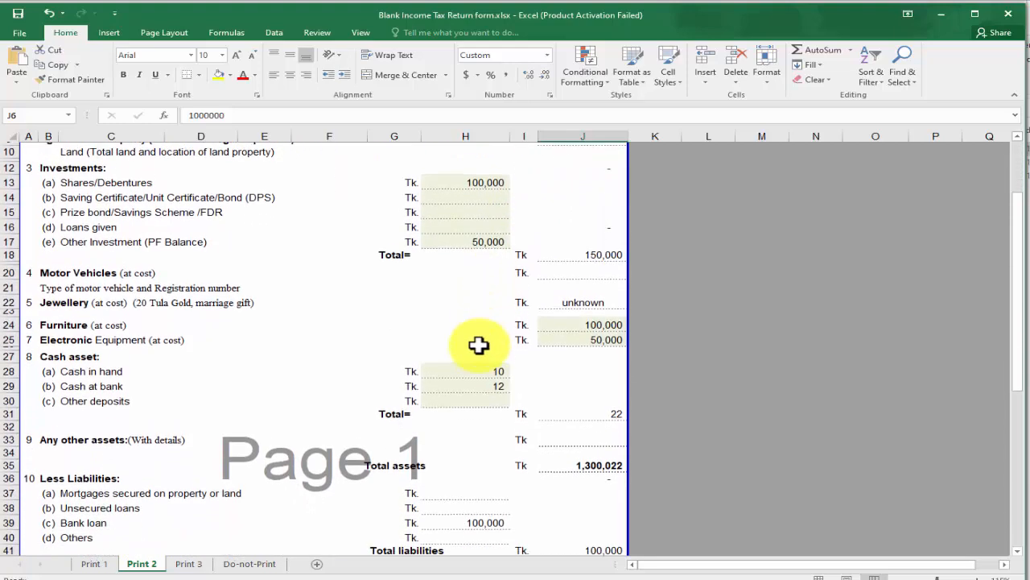
pyautogui.scroll(-2, 479, 345)
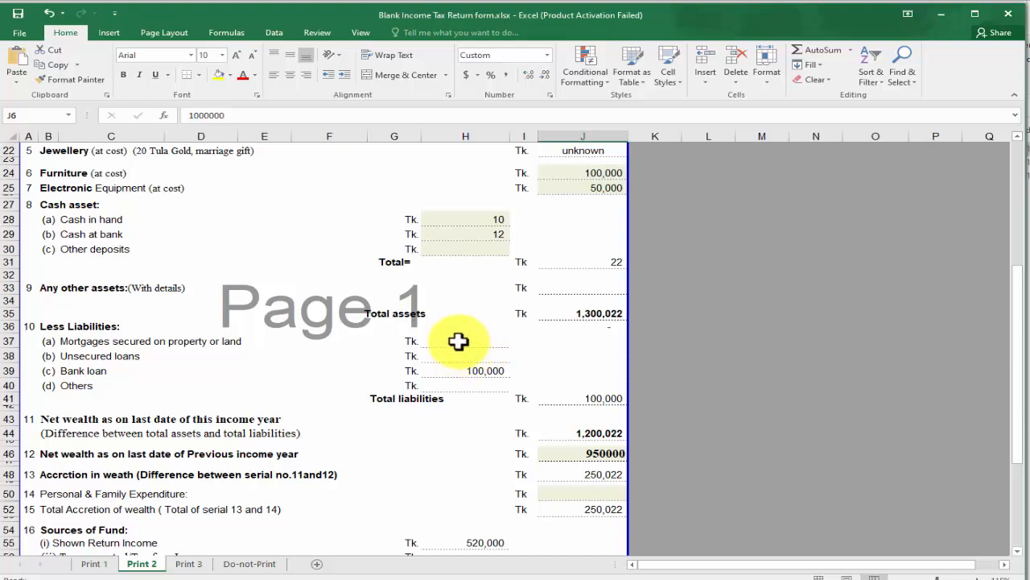
pyautogui.scroll(-2, 471, 362)
pyautogui.scroll(-2, 492, 369)
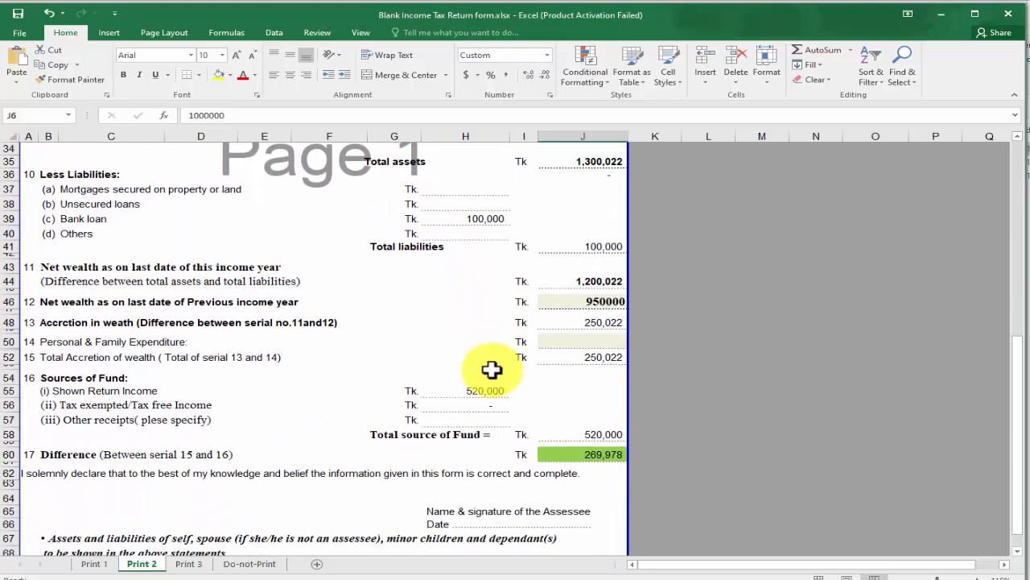
pyautogui.click(593, 300)
pyautogui.click(592, 282)
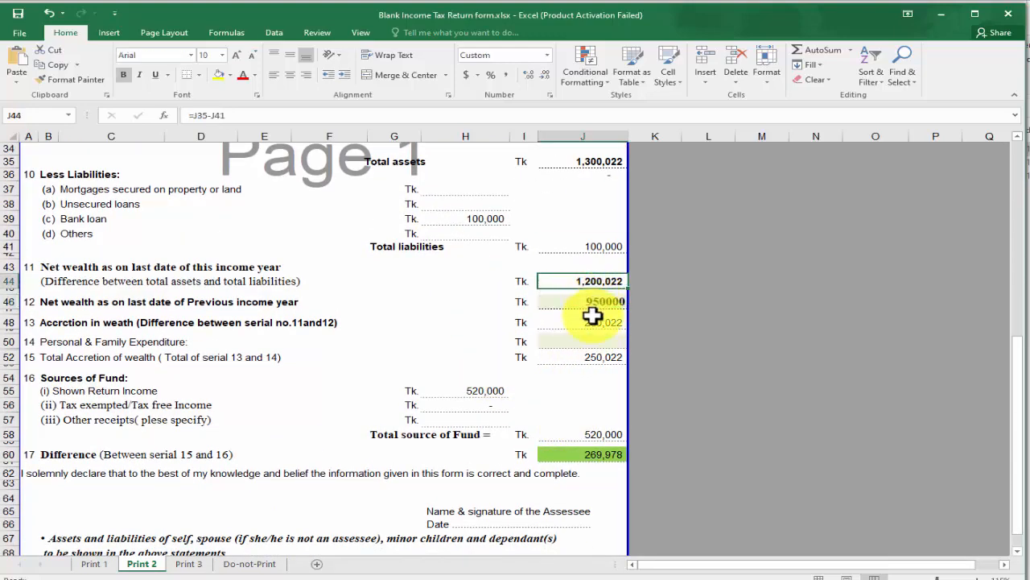
pyautogui.click(602, 302)
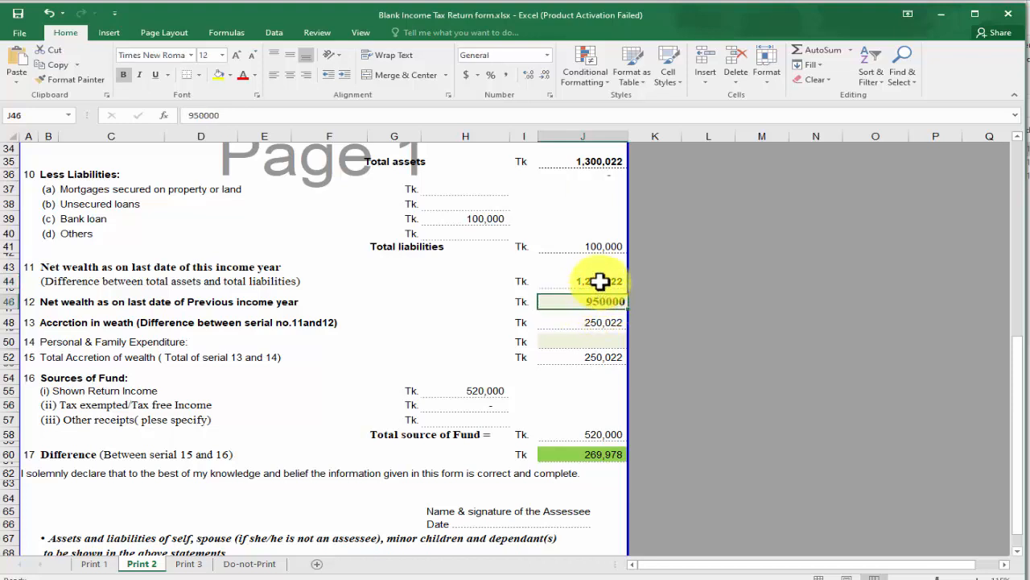
pyautogui.click(596, 281)
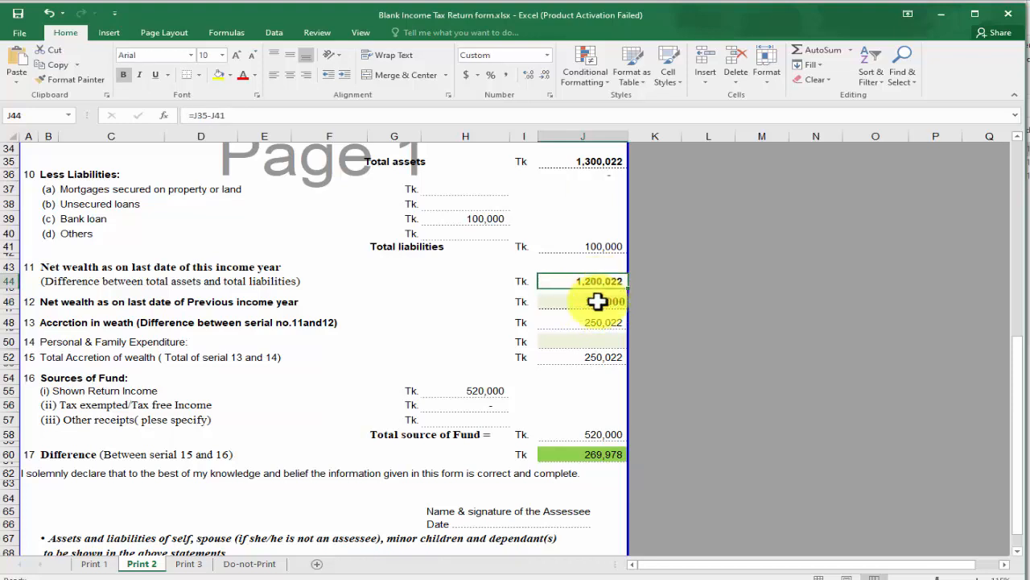
pyautogui.click(596, 453)
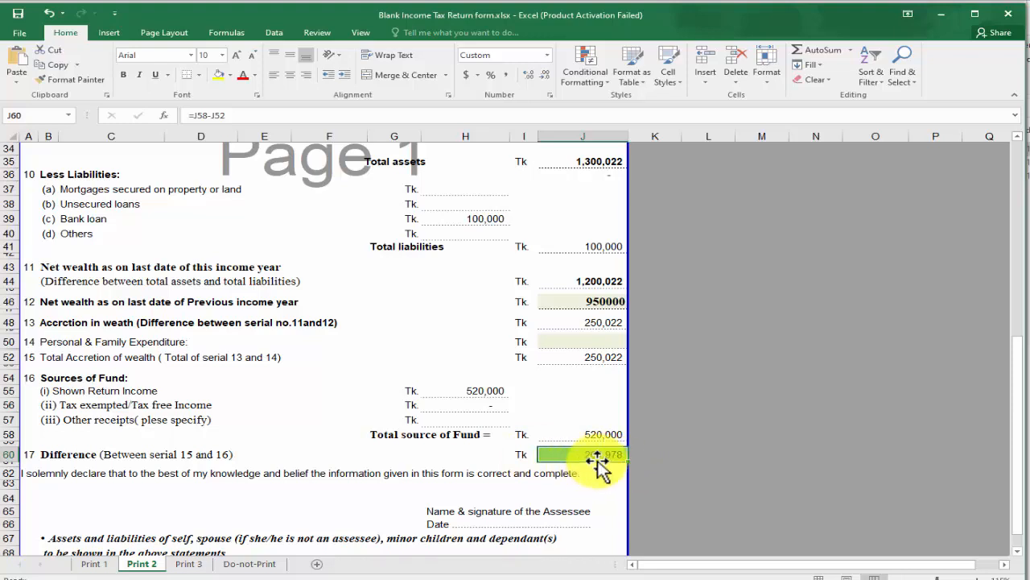
pyautogui.scroll(2, 283, 438)
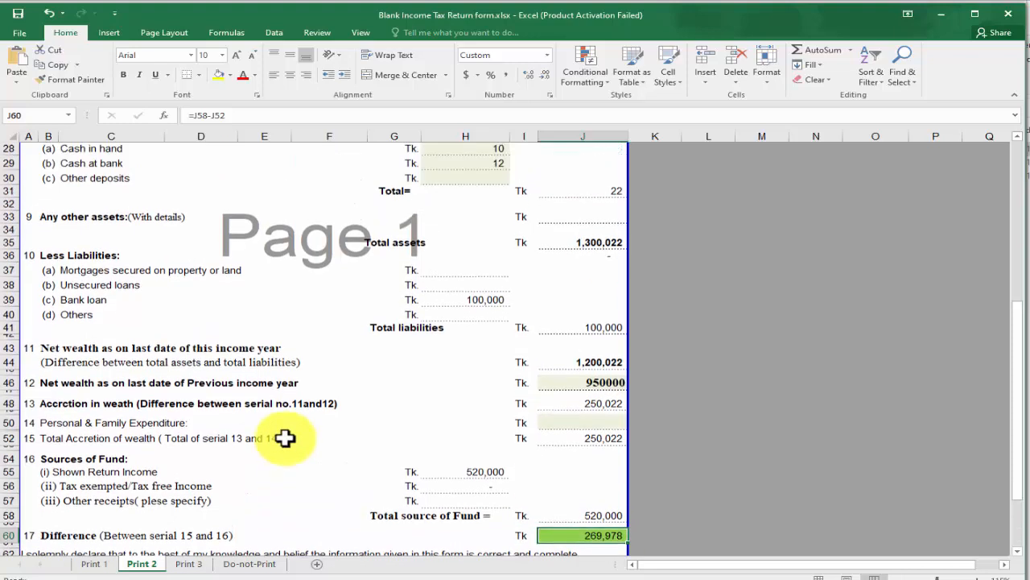
pyautogui.moveTo(57, 424); pyautogui.dragTo(469, 429)
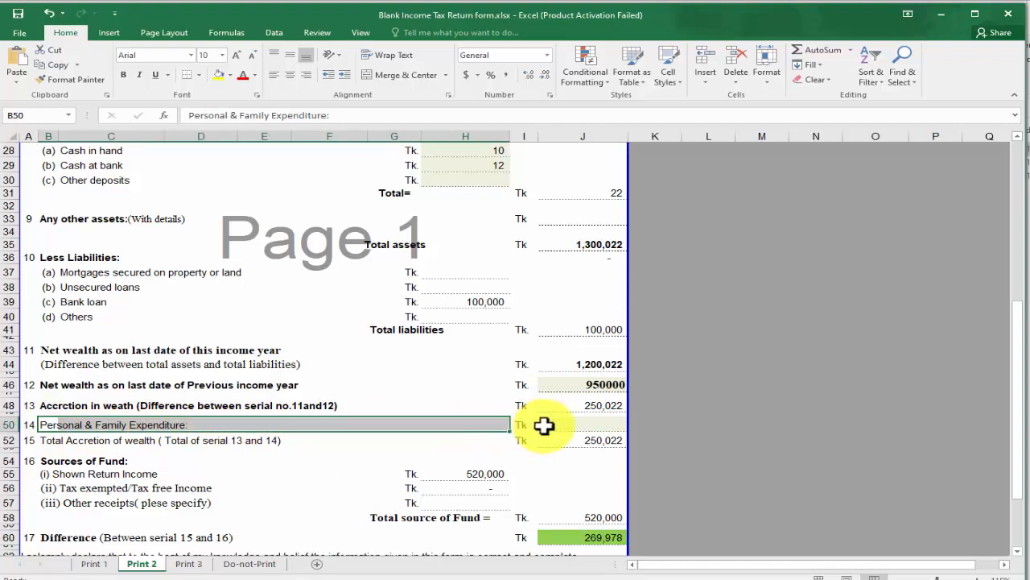
# Enter 269,978 as personal and family expenditure in J50, correcting an initial 267,978
pyautogui.click(568, 424)
pyautogui.scroll(-1, 569, 424)
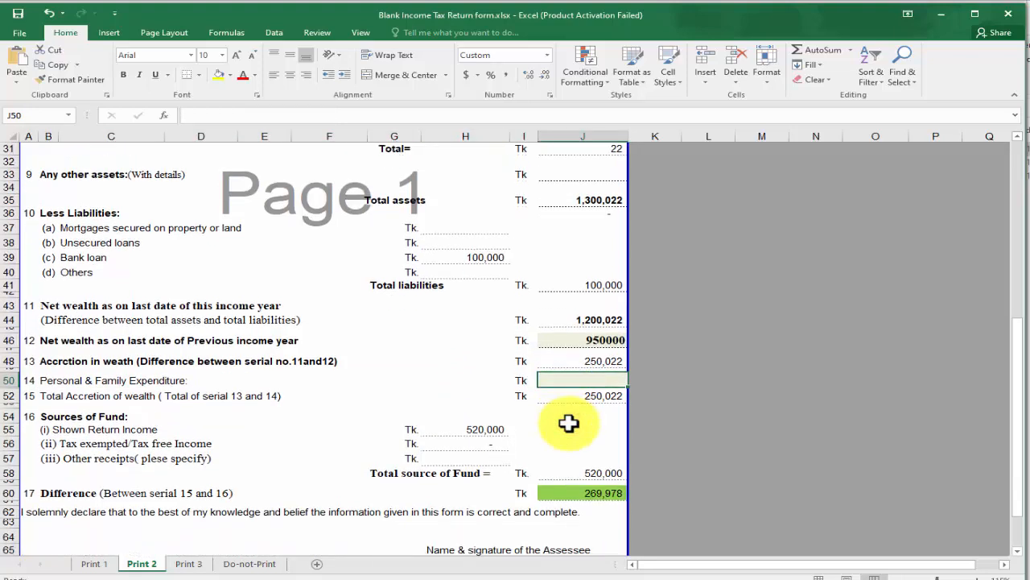
pyautogui.write('26')
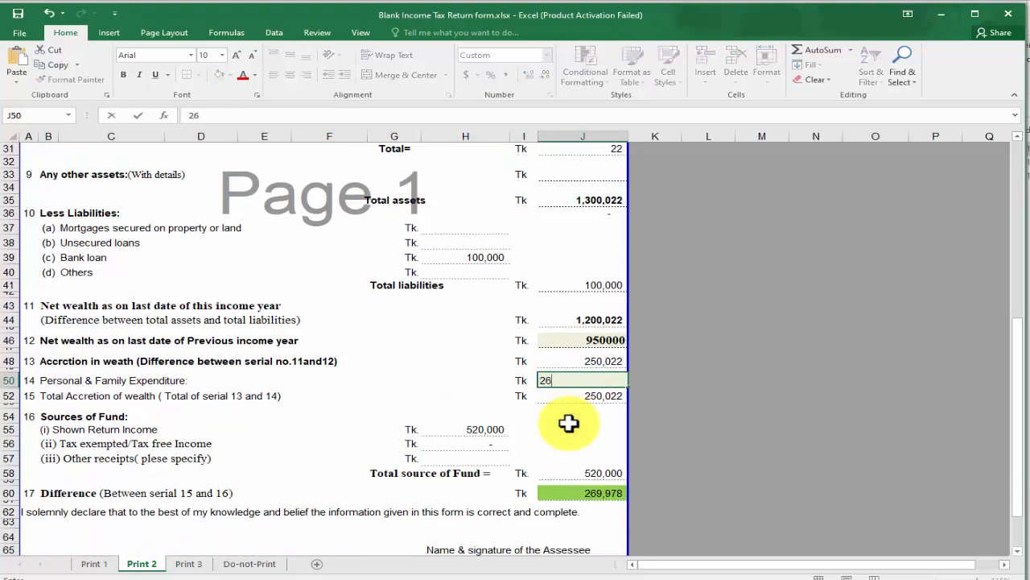
pyautogui.write('7,978')
pyautogui.press('Return')
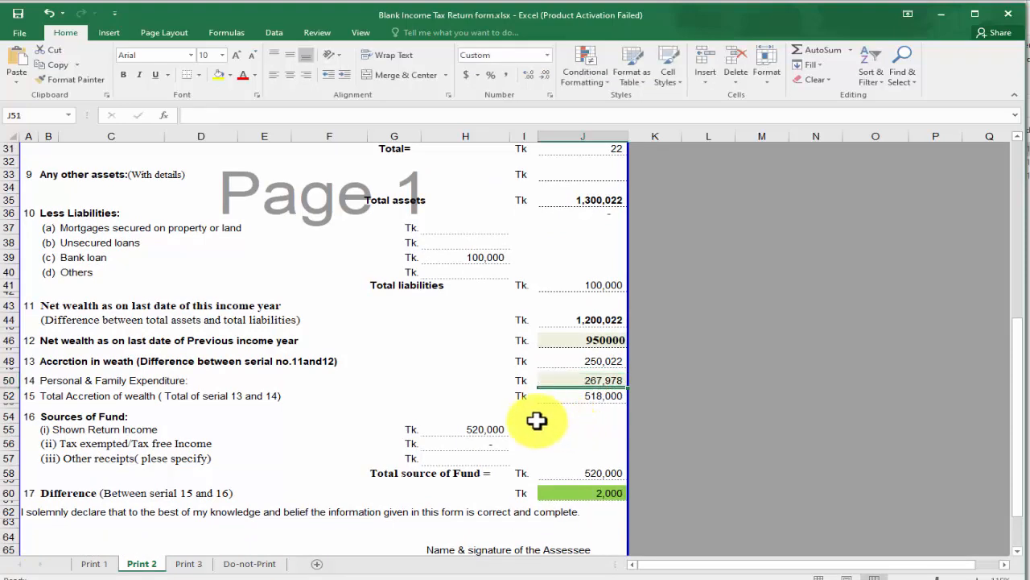
pyautogui.doubleClick(599, 378)
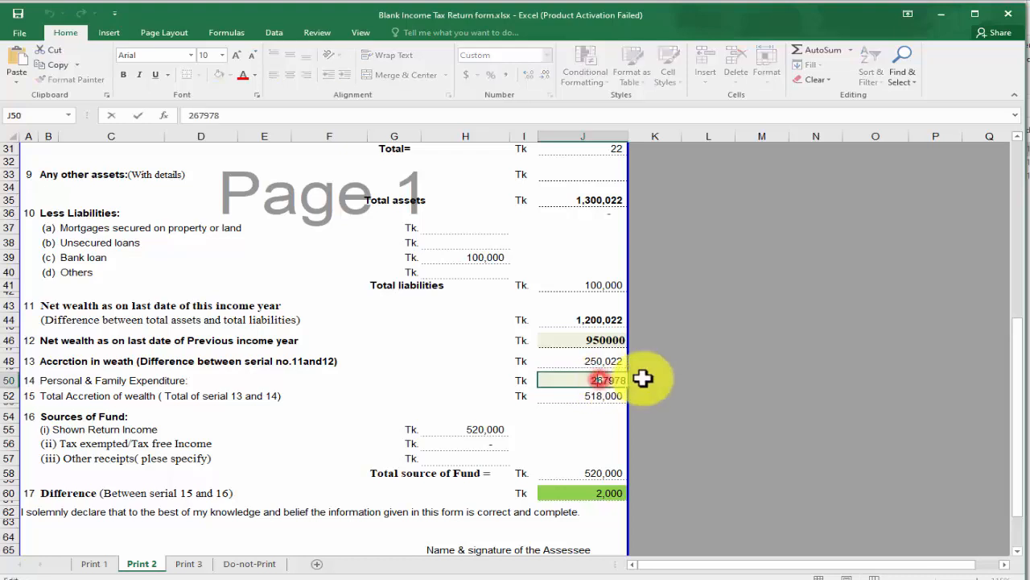
pyautogui.press('Delete')
pyautogui.write('9')
pyautogui.press('Return')
pyautogui.click(589, 492)
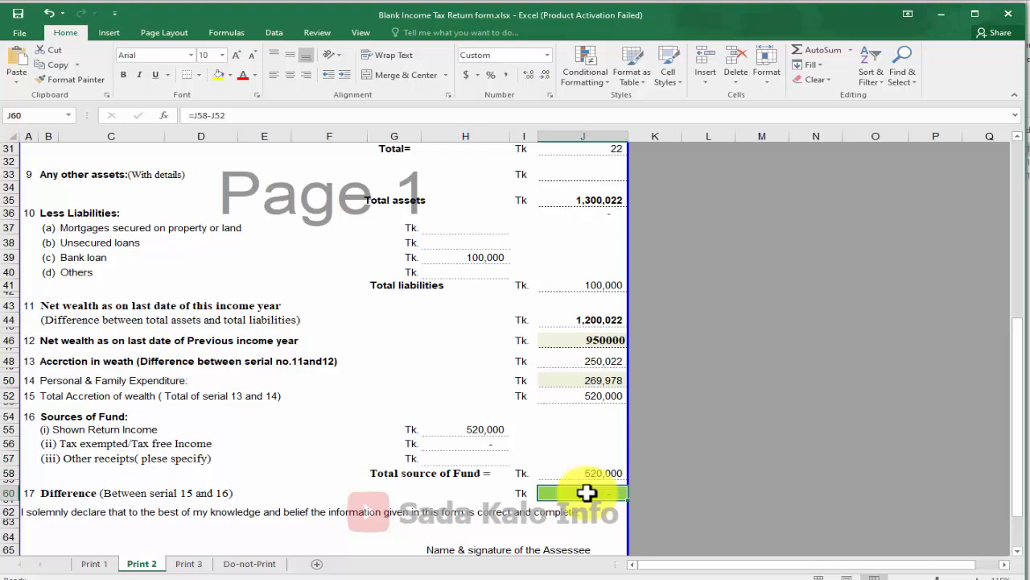
# Check the accretion in wealth and total accretion of wealth rows
pyautogui.scroll(1, 586, 492)
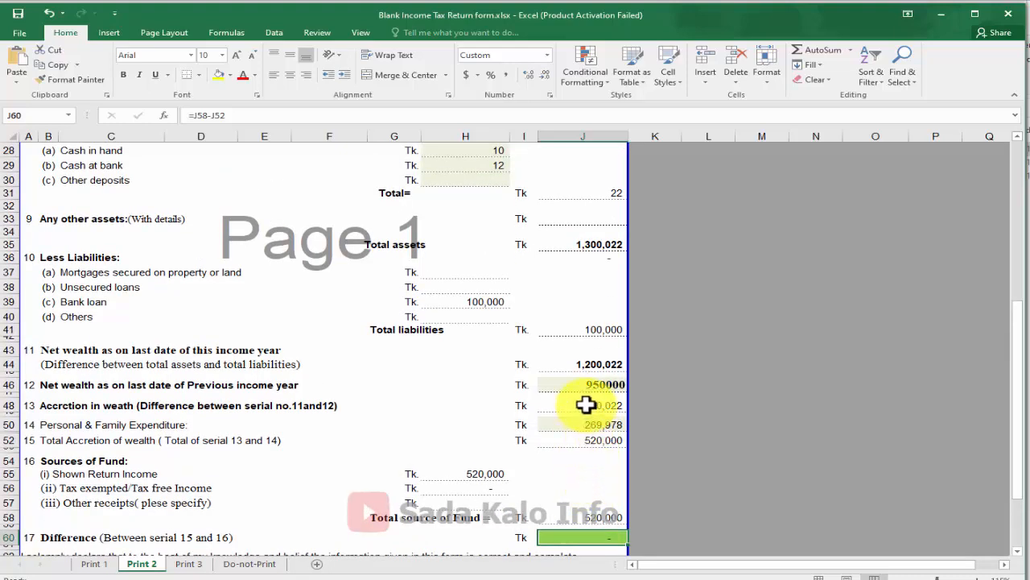
pyautogui.moveTo(586, 405); pyautogui.dragTo(570, 443)
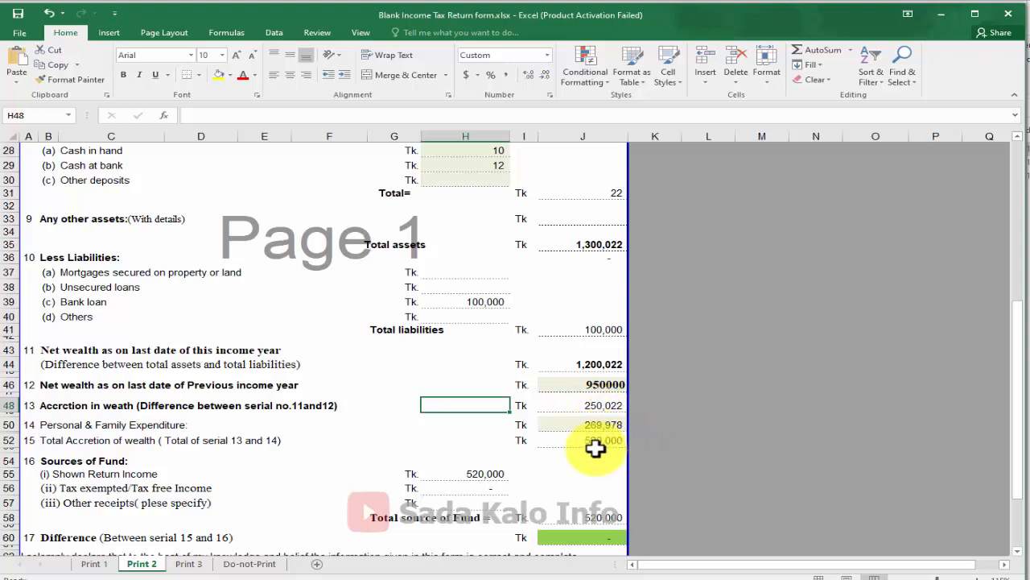
pyautogui.moveTo(611, 441); pyautogui.dragTo(47, 443)
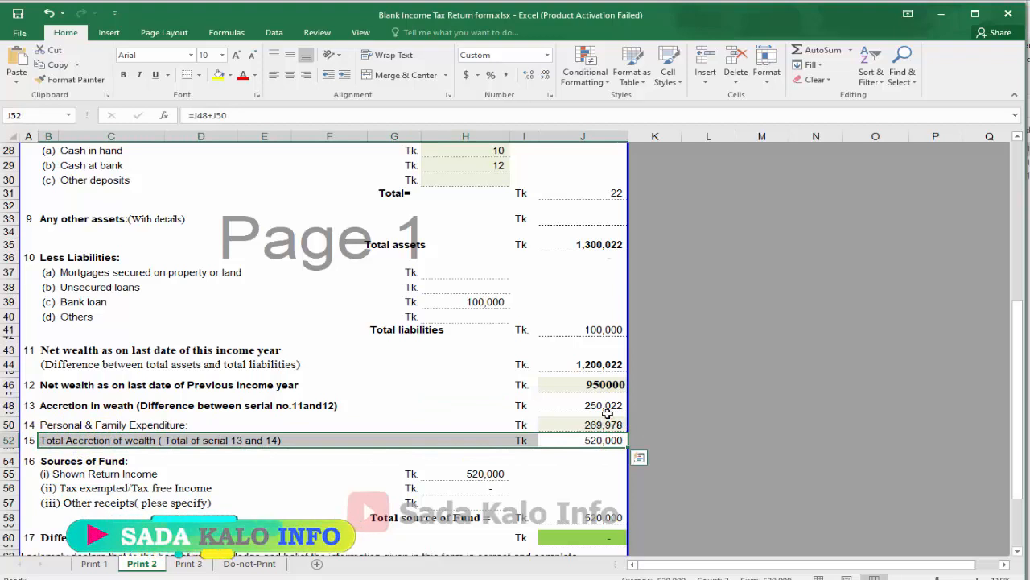
pyautogui.moveTo(602, 405); pyautogui.dragTo(93, 408)
pyautogui.scroll(5, 94, 408)
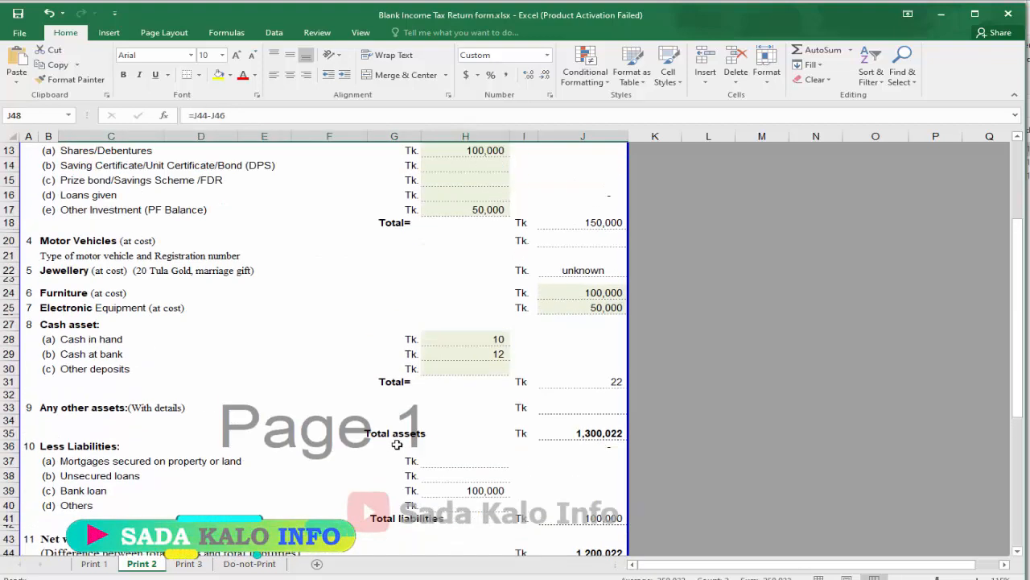
pyautogui.moveTo(495, 340); pyautogui.dragTo(104, 342)
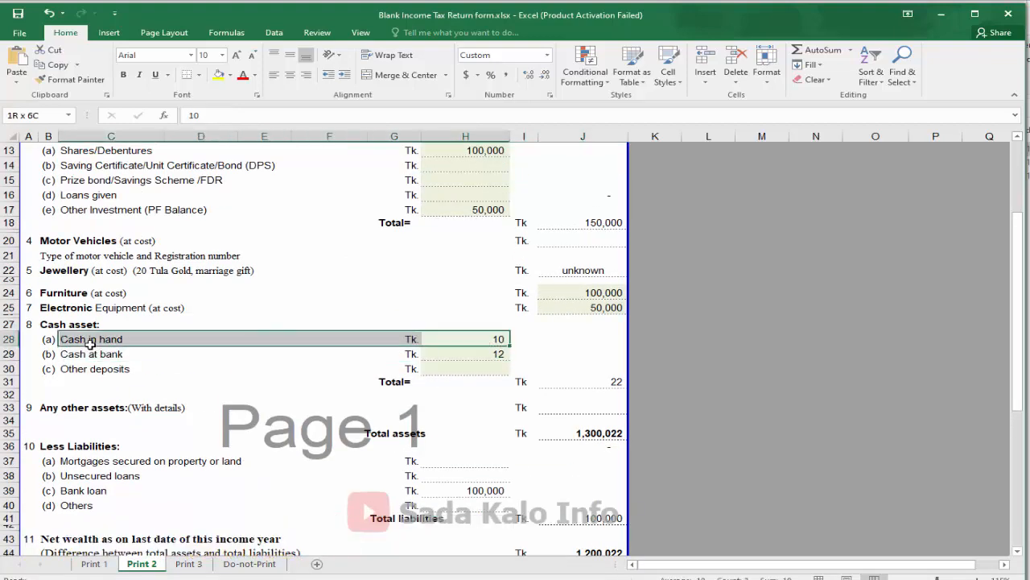
pyautogui.scroll(2, 502, 379)
pyautogui.scroll(2, 500, 268)
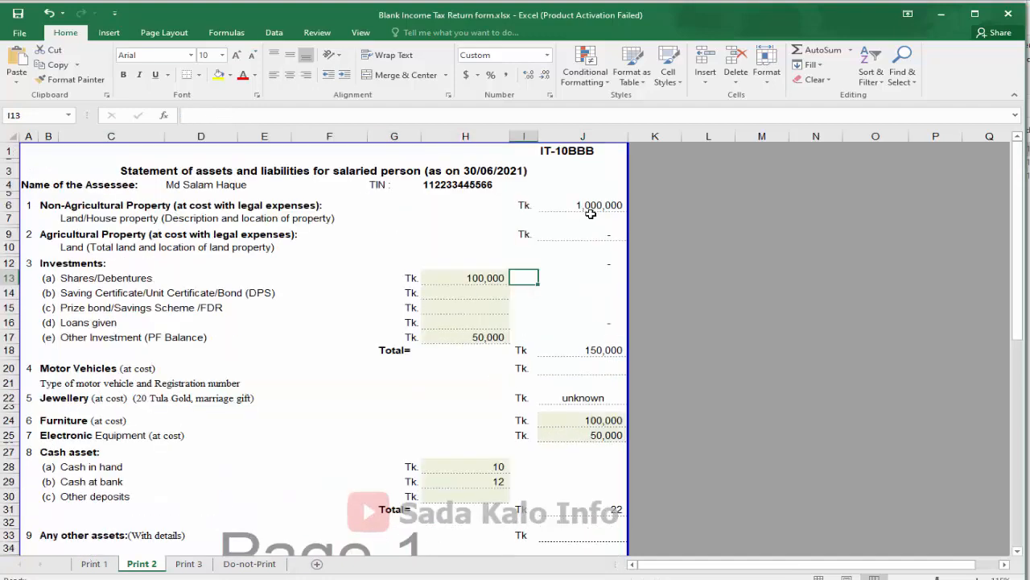
# Check the property, saving certificate and loans values and the zero Difference in J60
pyautogui.click(592, 203)
pyautogui.scroll(-1, 592, 203)
pyautogui.scroll(-1, 592, 203)
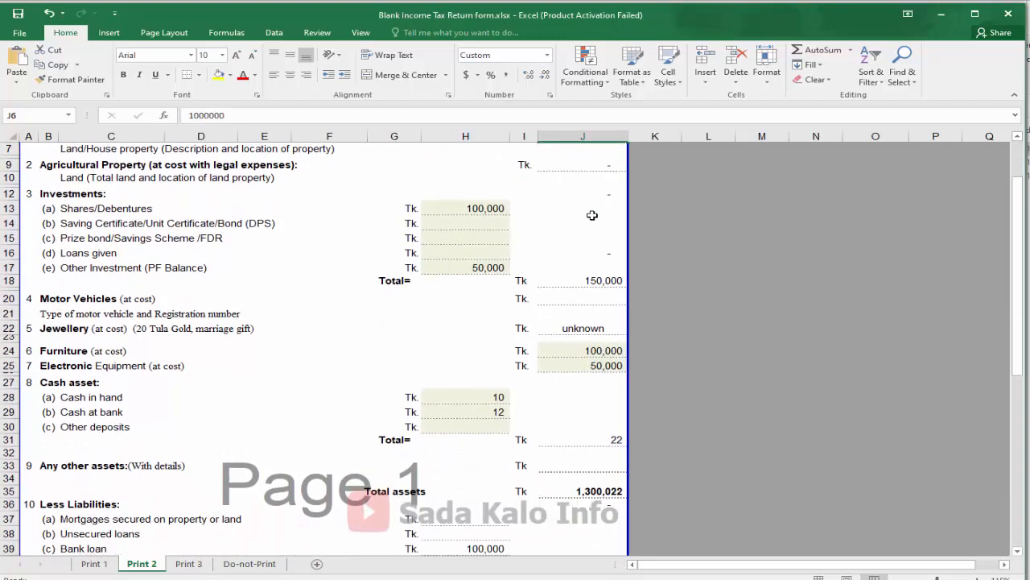
pyautogui.click(474, 227)
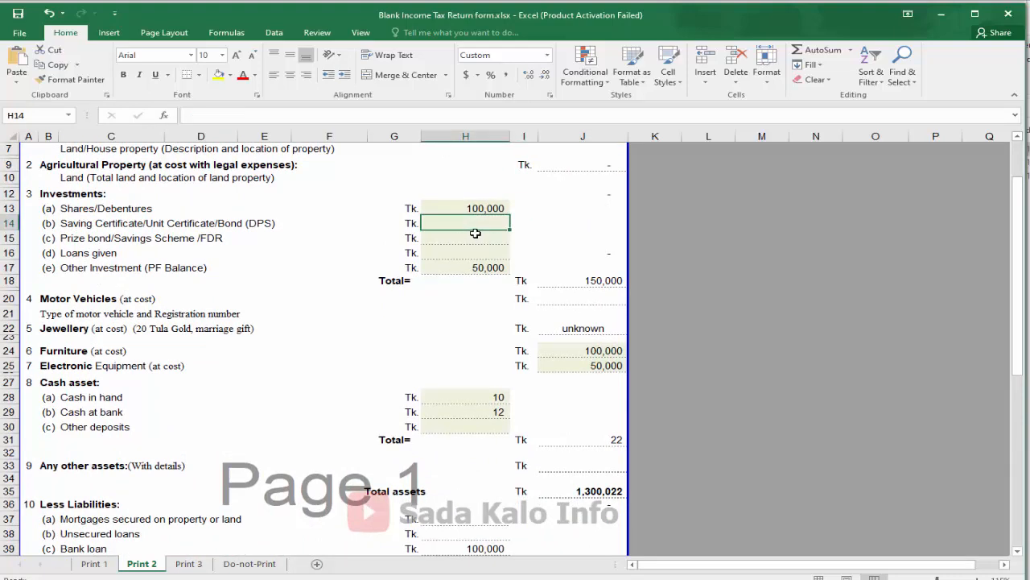
pyautogui.click(455, 249)
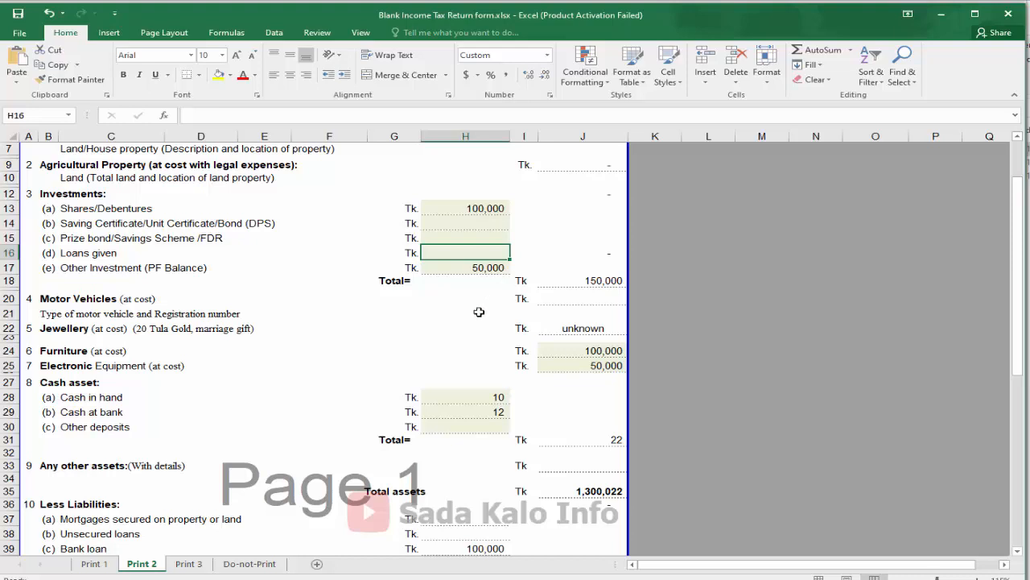
pyautogui.scroll(-8, 571, 269)
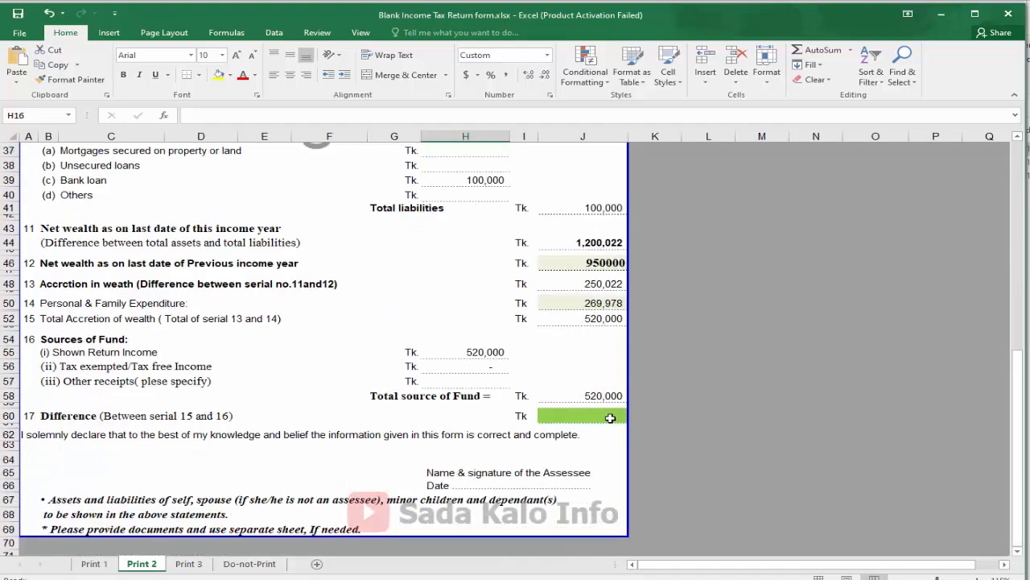
pyautogui.click(610, 418)
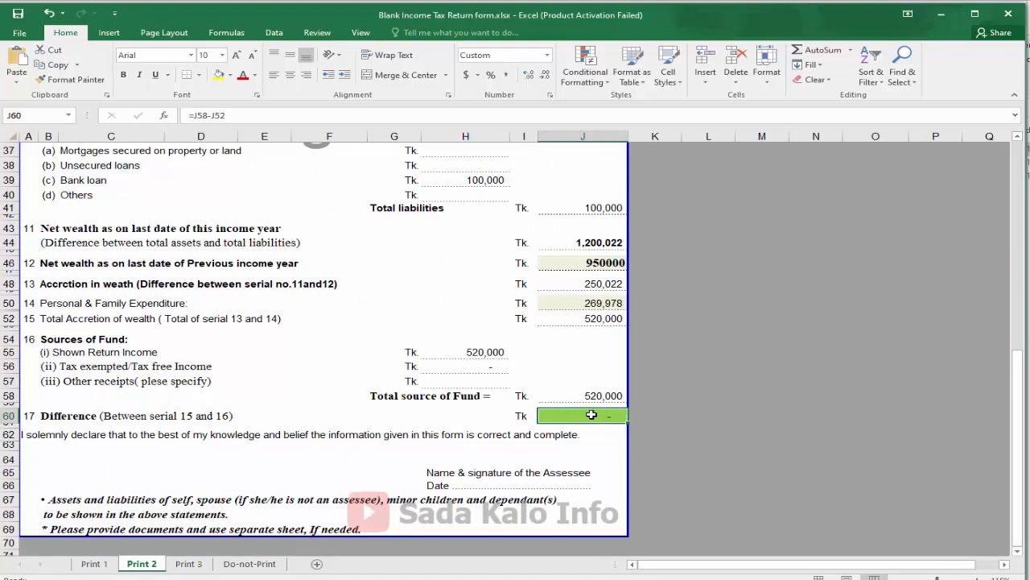
pyautogui.scroll(7, 119, 368)
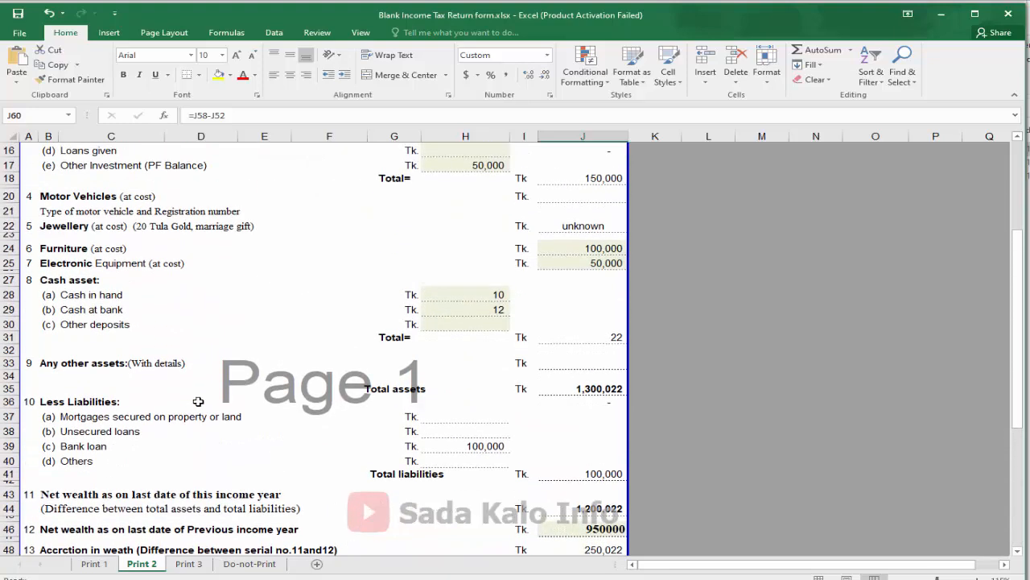
pyautogui.scroll(-12, 198, 401)
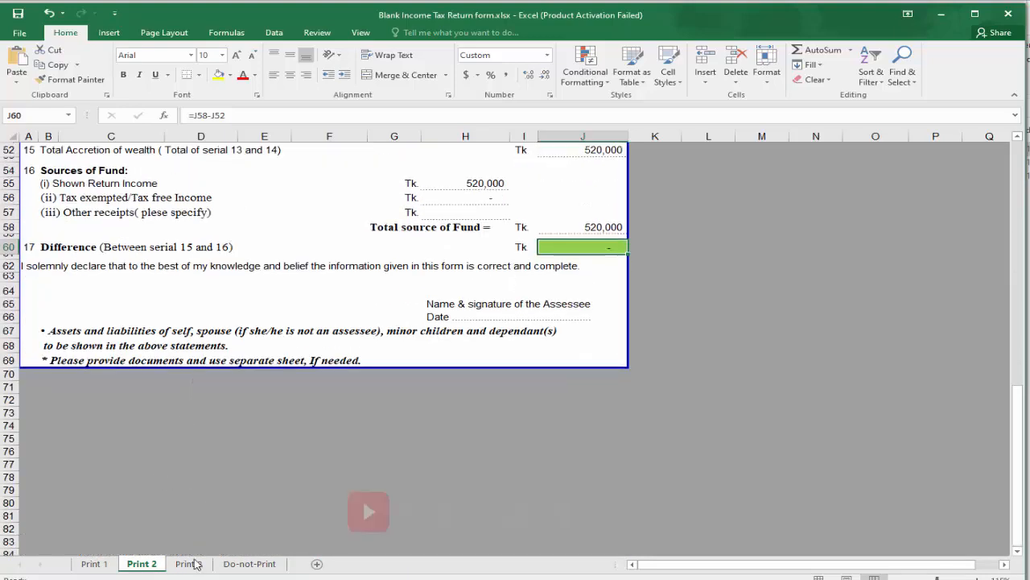
# On Print 3, check the linked tax paid, total income and net wealth figures, and the lower receipt rows
pyautogui.click(189, 564)
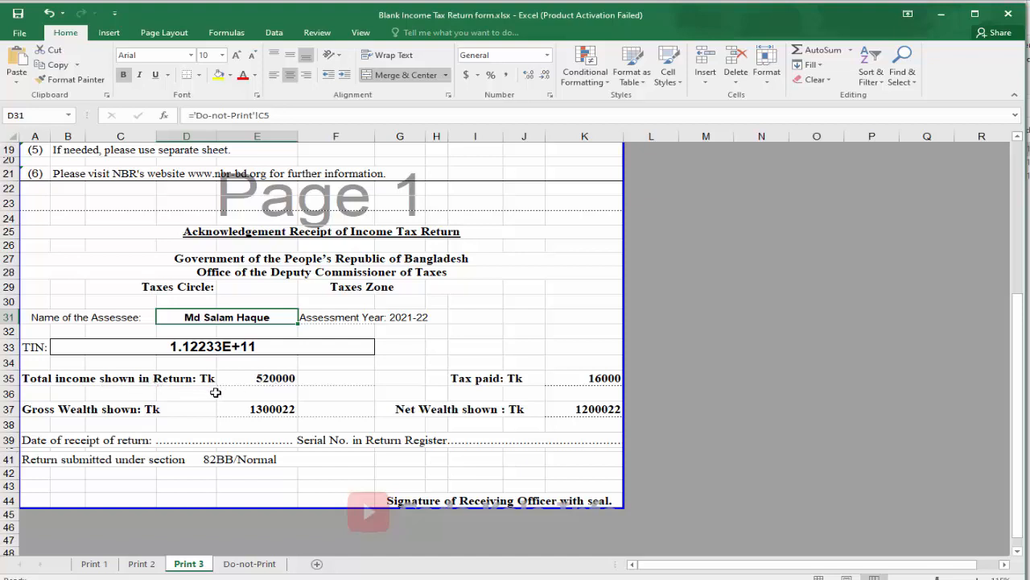
pyautogui.click(594, 379)
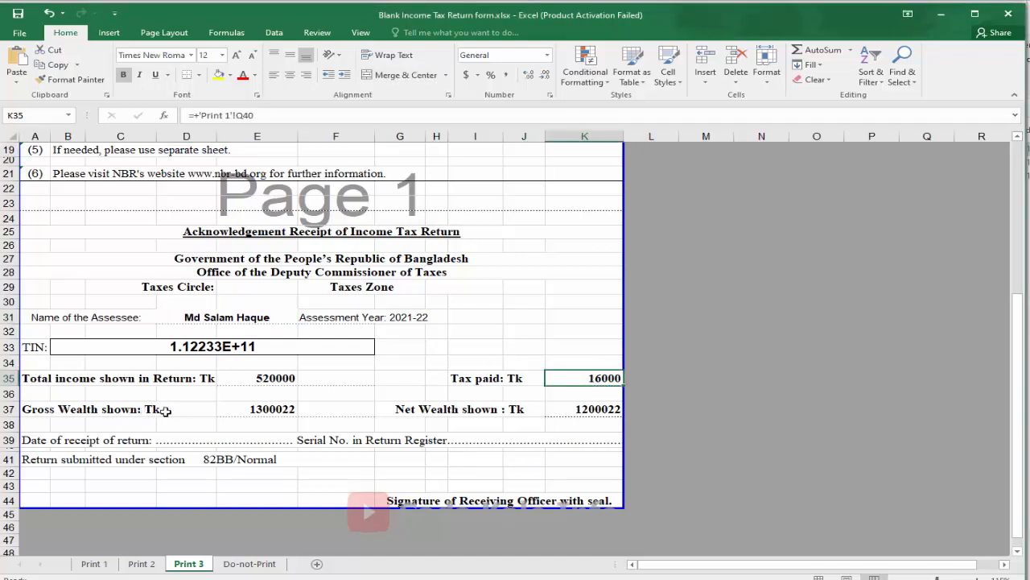
pyautogui.moveTo(286, 411); pyautogui.dragTo(171, 409)
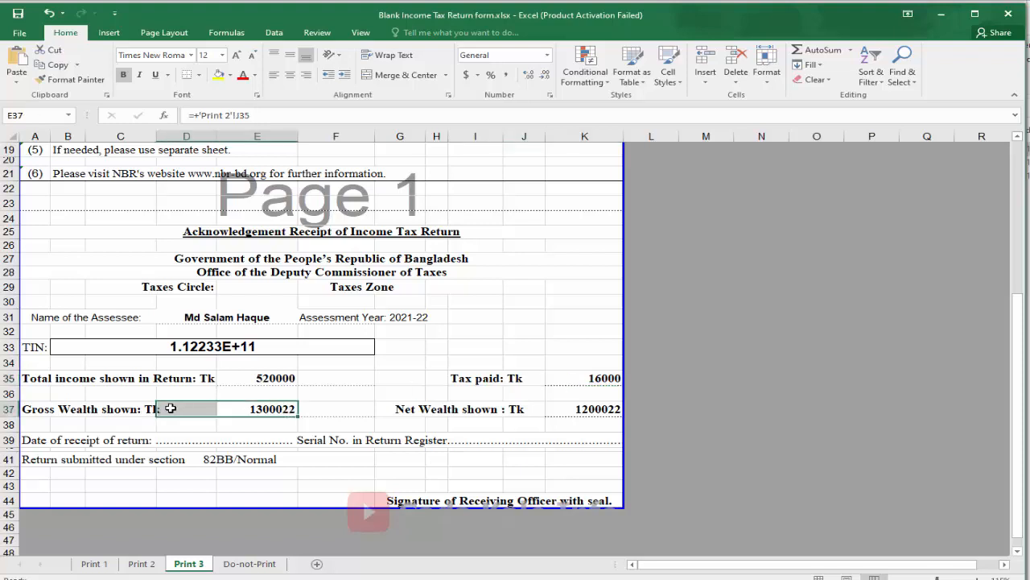
pyautogui.moveTo(290, 380); pyautogui.dragTo(60, 378)
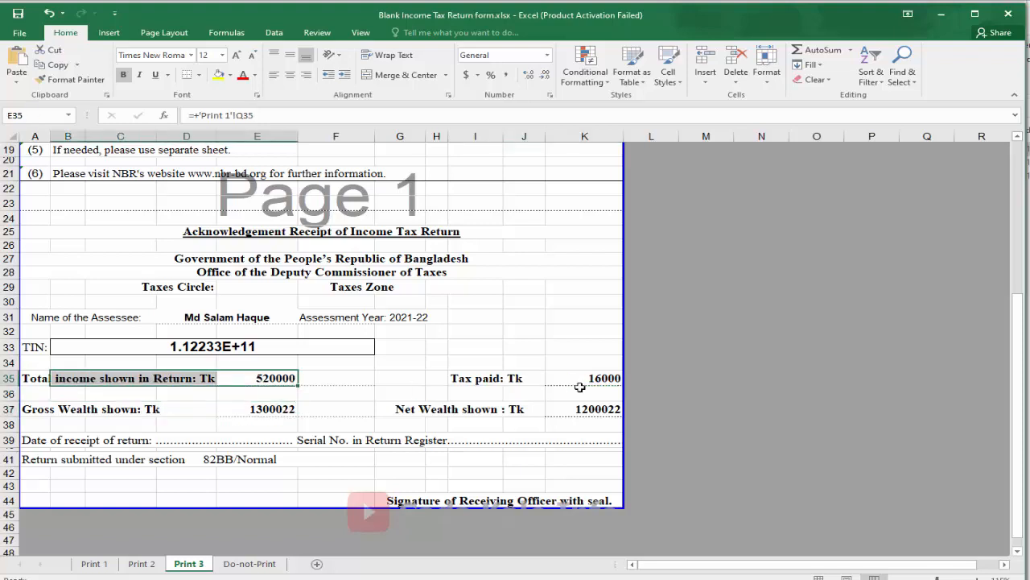
pyautogui.moveTo(456, 375); pyautogui.dragTo(614, 378)
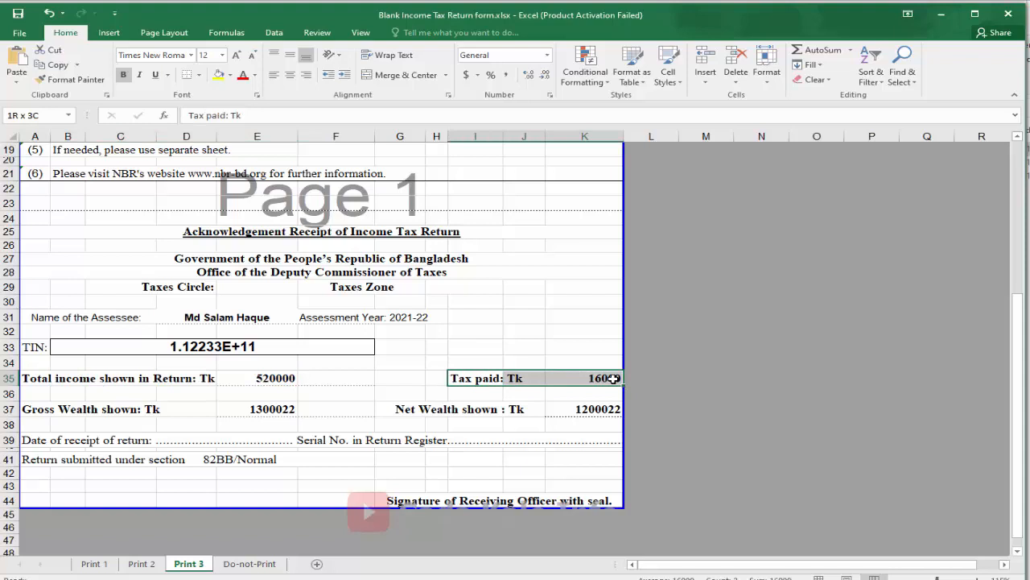
pyautogui.moveTo(391, 410); pyautogui.dragTo(601, 410)
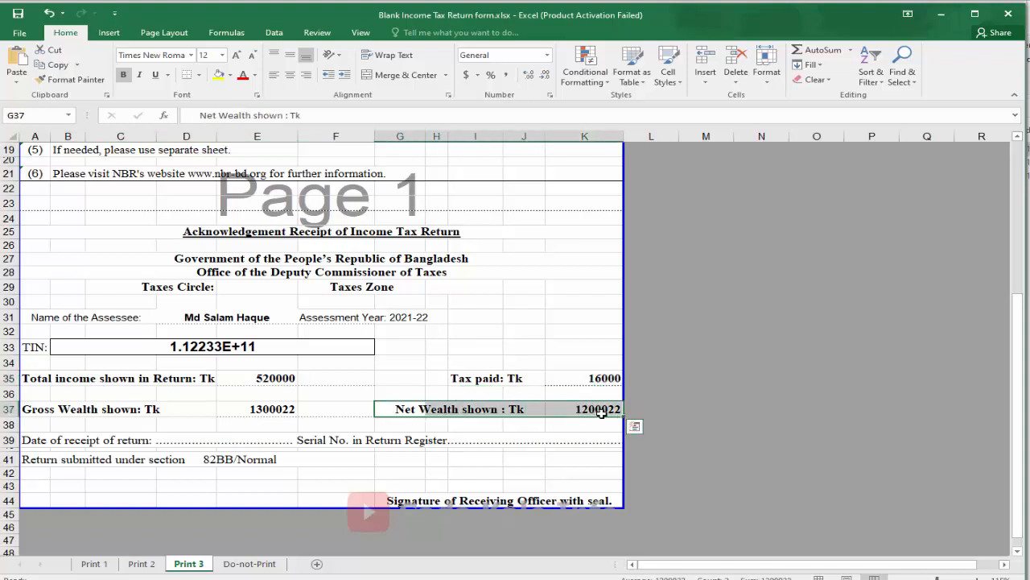
pyautogui.click(368, 486)
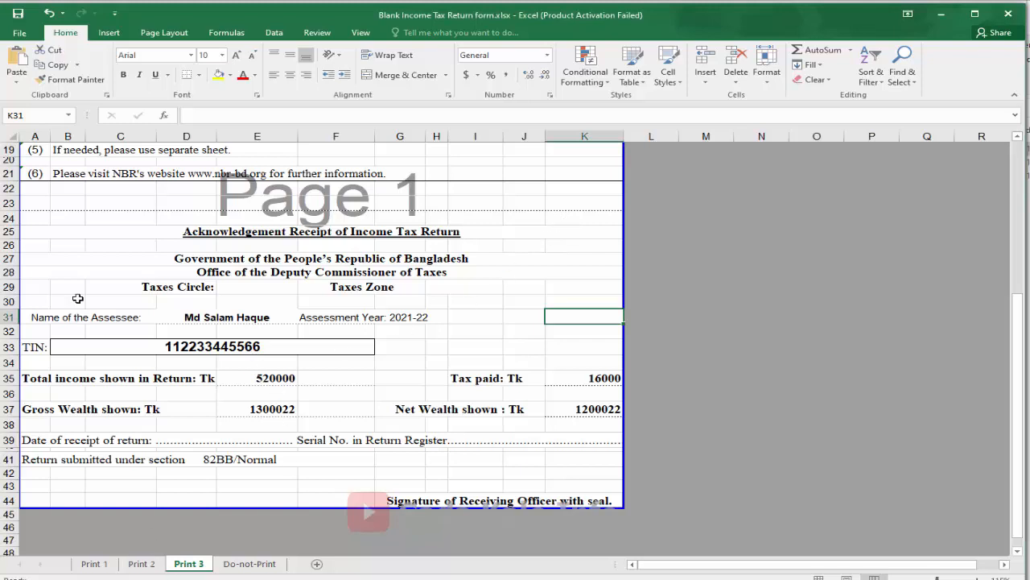
pyautogui.moveTo(32, 438); pyautogui.dragTo(498, 496)
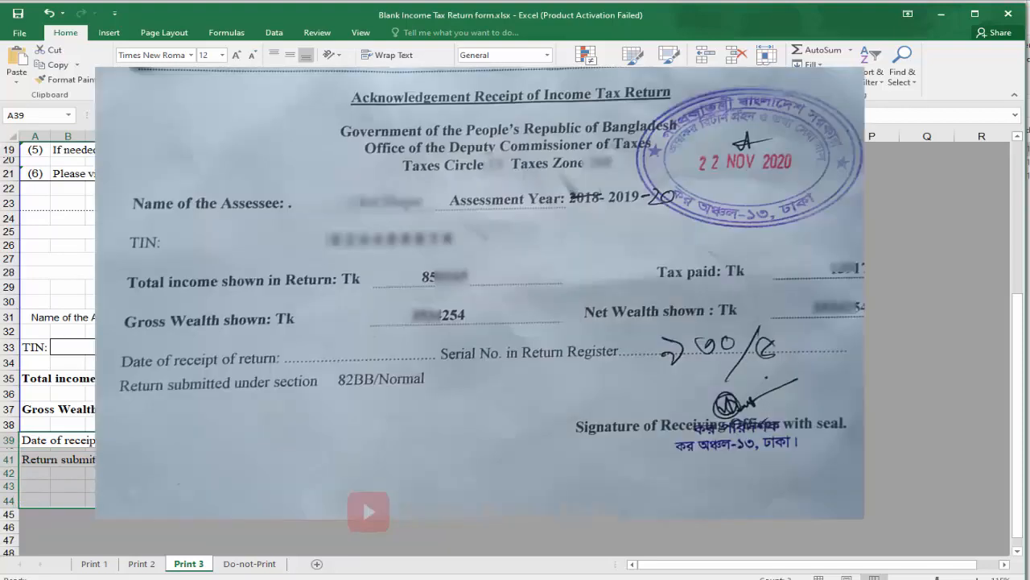
pyautogui.click(322, 424)
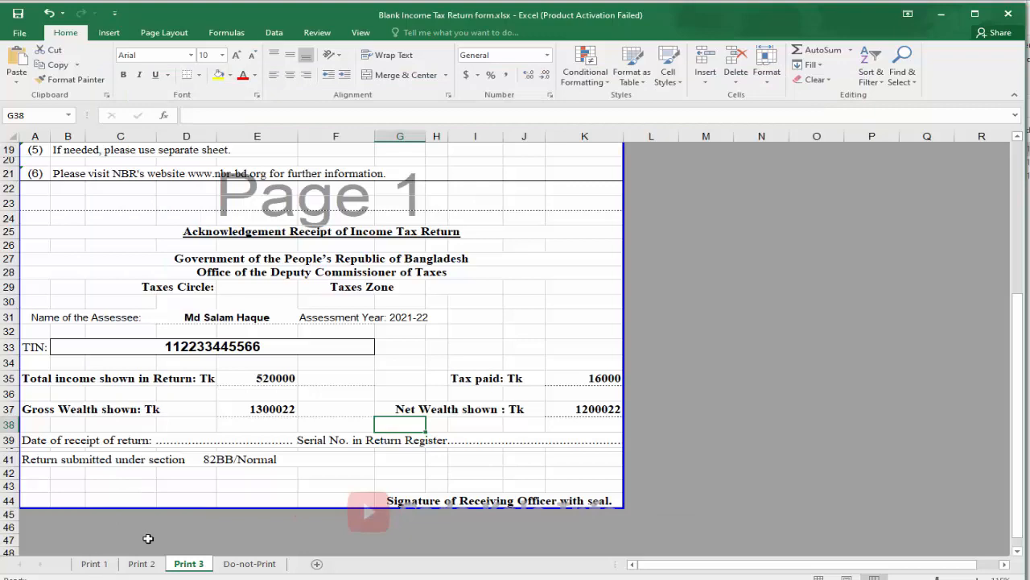
# Review the Print 2 totals, then glance at the Print 1 and Do-not-Print sheets
pyautogui.click(161, 568)
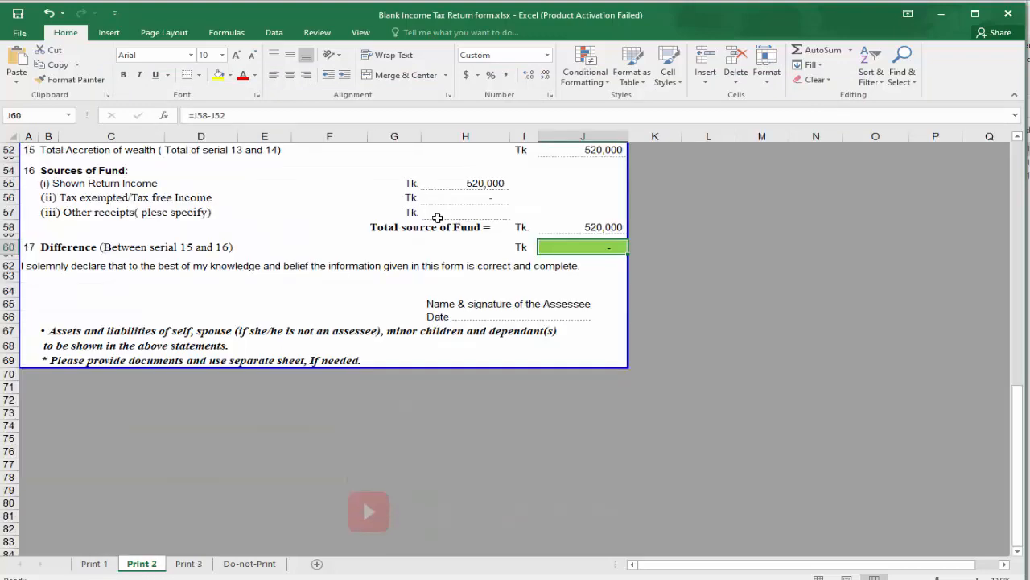
pyautogui.scroll(15, 456, 292)
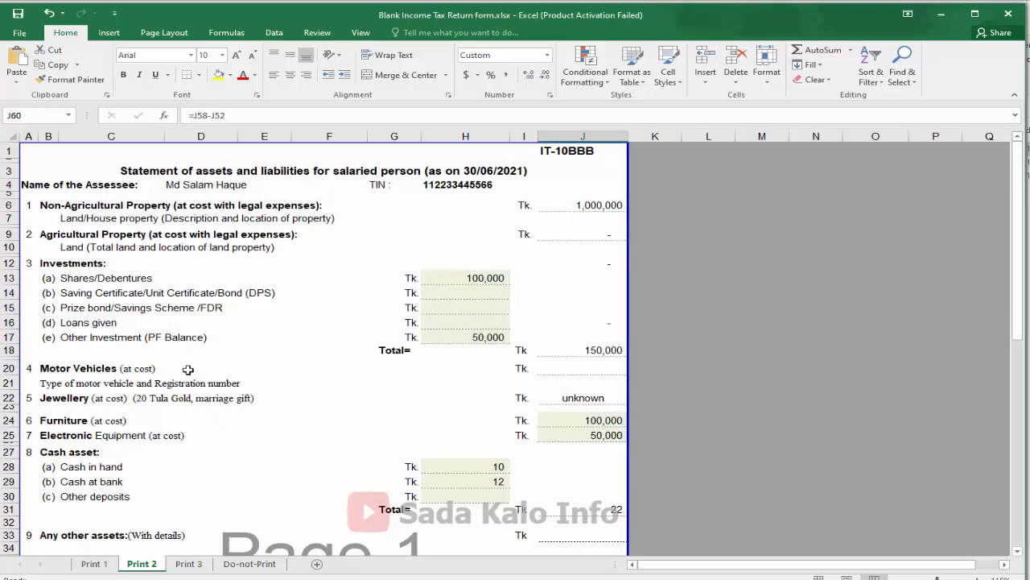
pyautogui.scroll(-8, 197, 383)
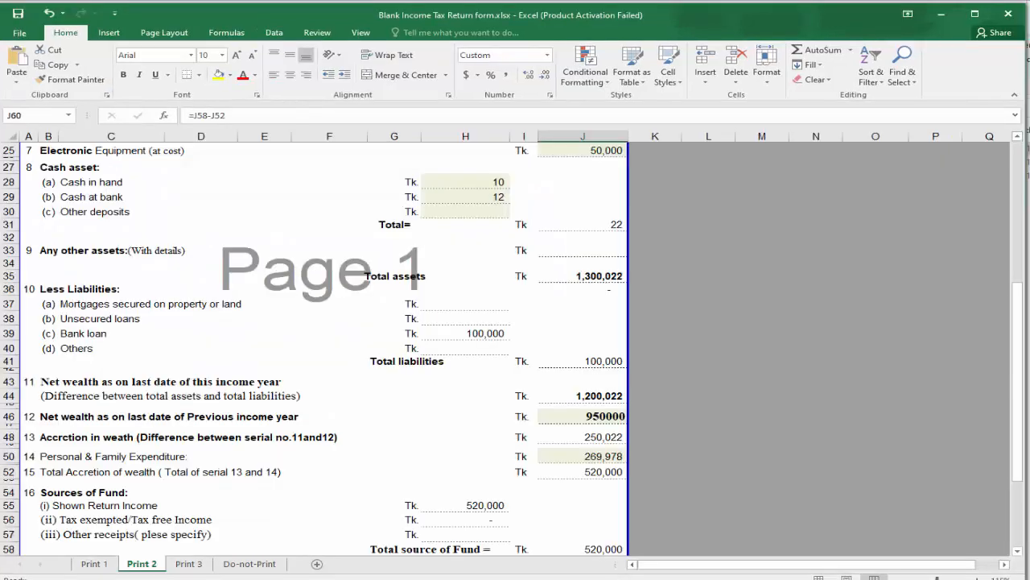
pyautogui.click(94, 564)
pyautogui.click(149, 566)
pyautogui.click(245, 564)
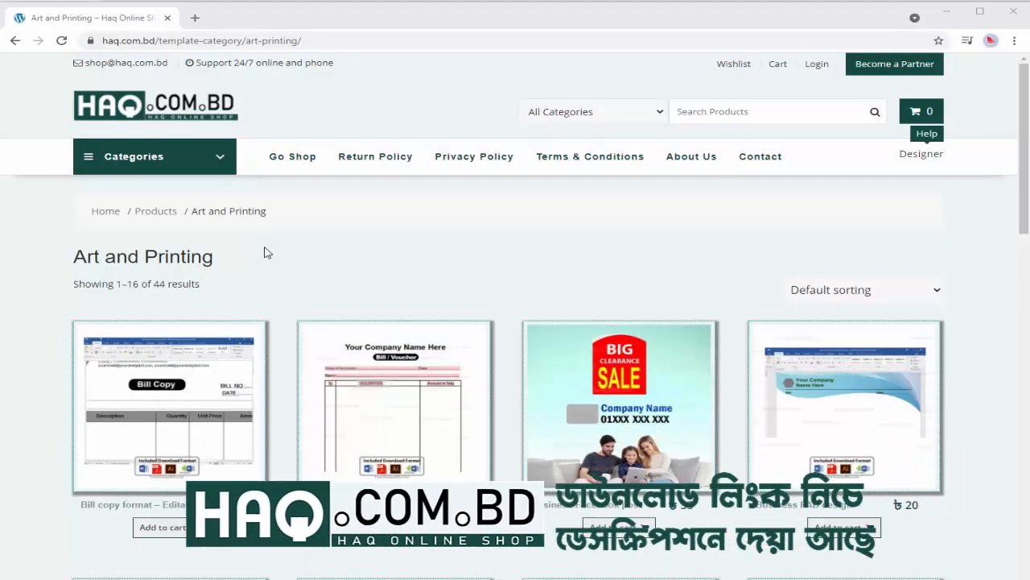
# Show the Art and Printing category and browse its product listing
pyautogui.click(169, 161)
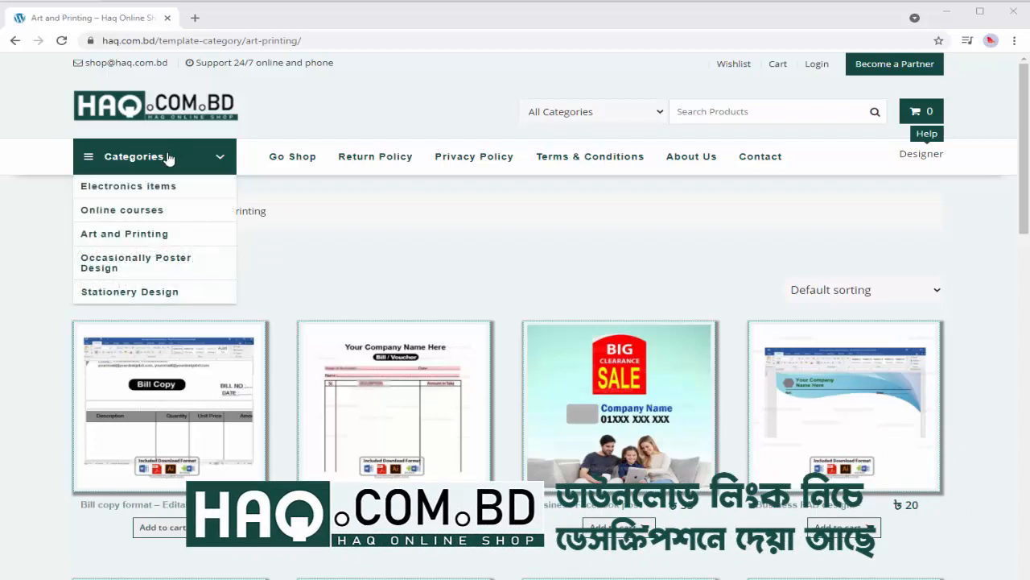
pyautogui.click(135, 240)
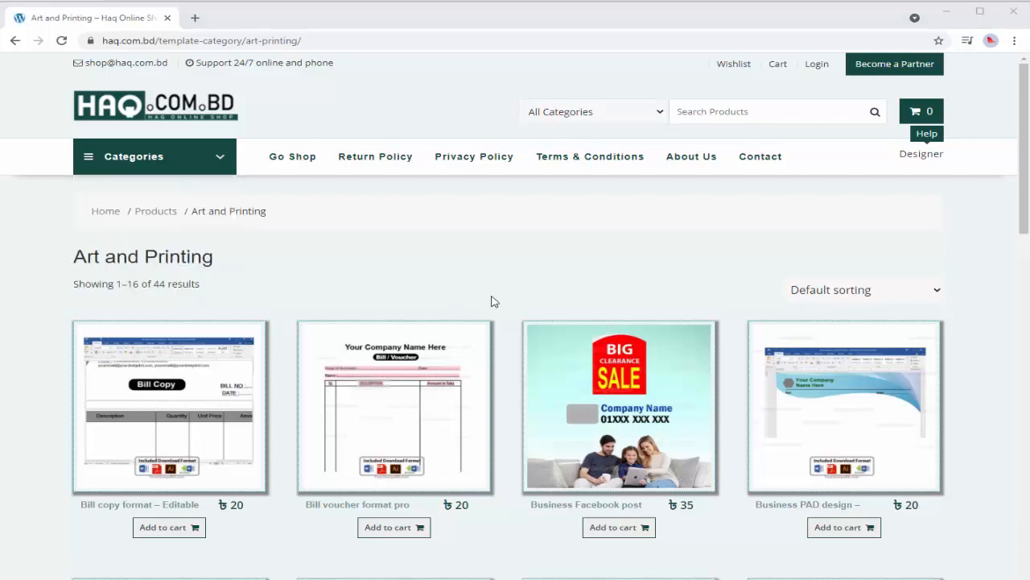
pyautogui.scroll(-2, 494, 301)
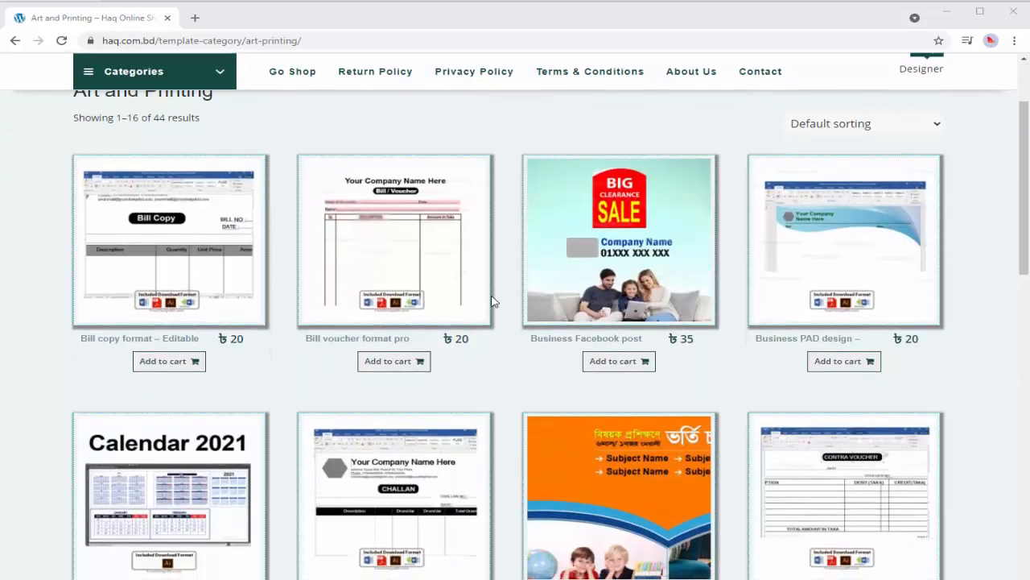
pyautogui.scroll(-4, 494, 301)
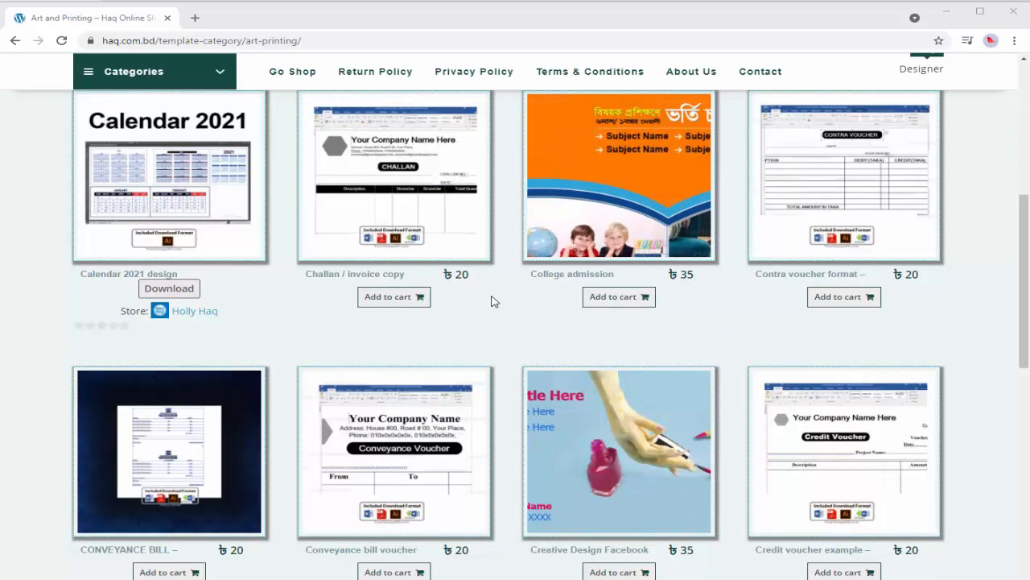
pyautogui.scroll(-4, 493, 301)
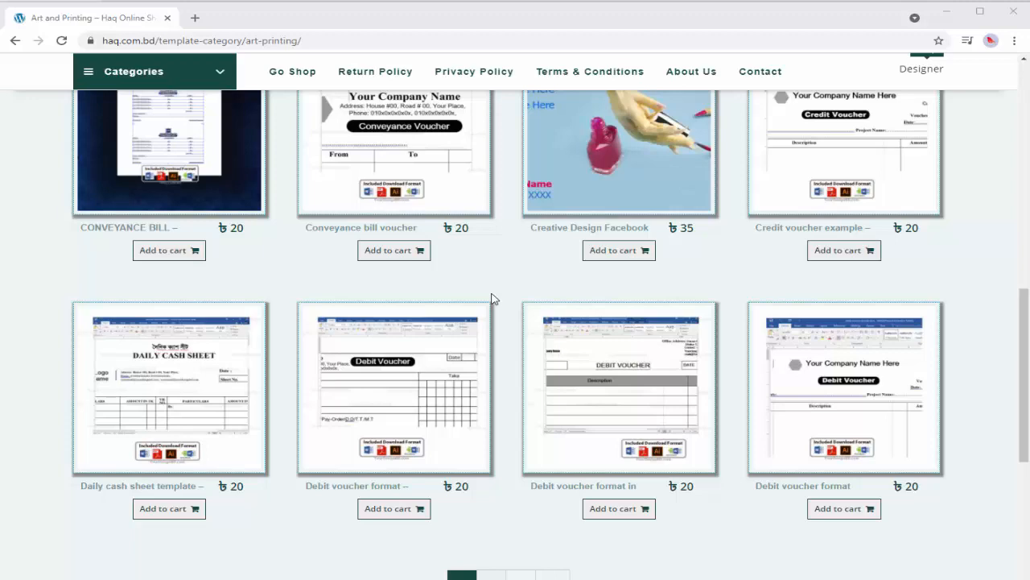
pyautogui.scroll(3, 766, 373)
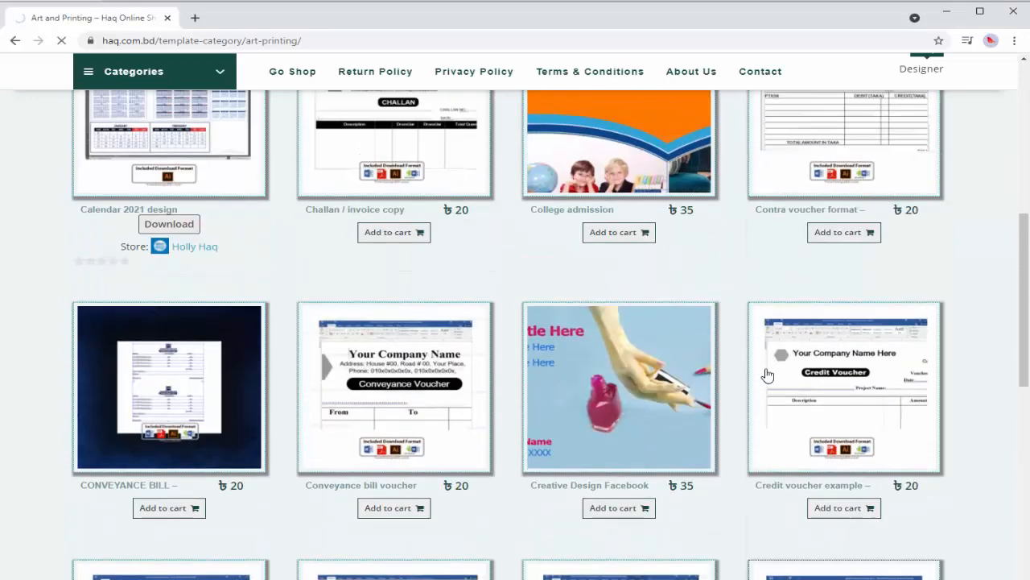
pyautogui.scroll(-3, 765, 373)
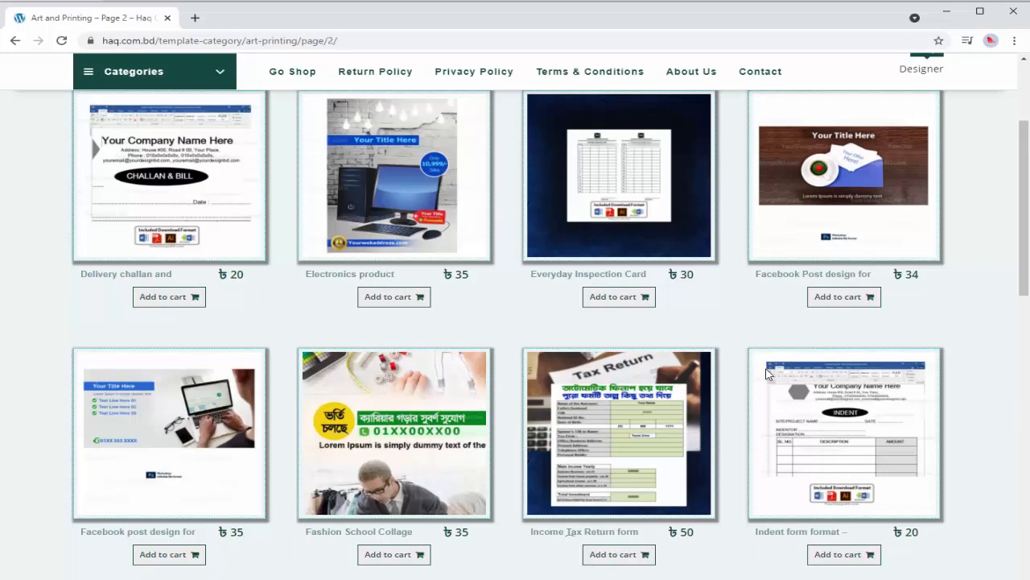
pyautogui.scroll(-2, 769, 373)
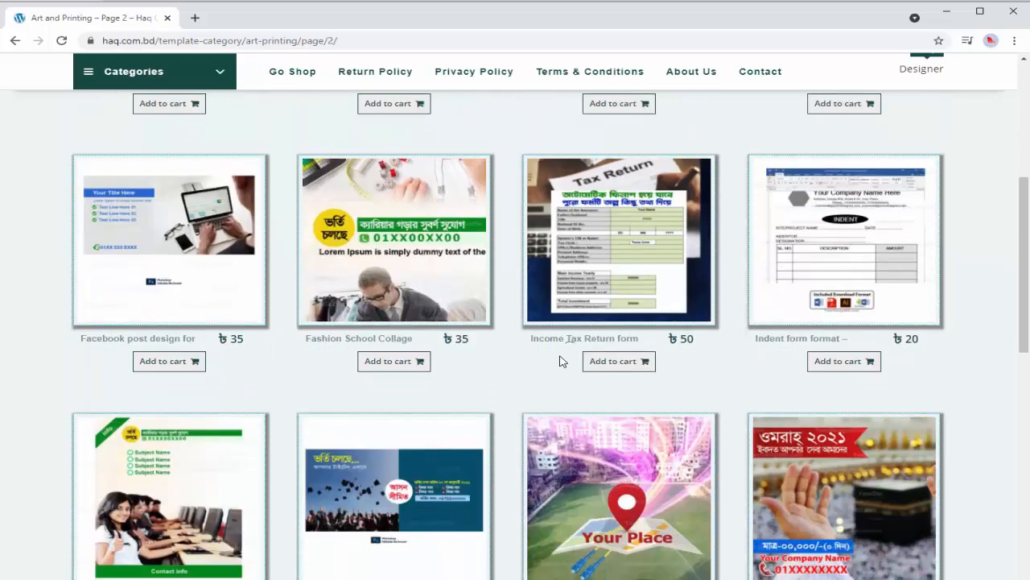
pyautogui.scroll(1, 599, 220)
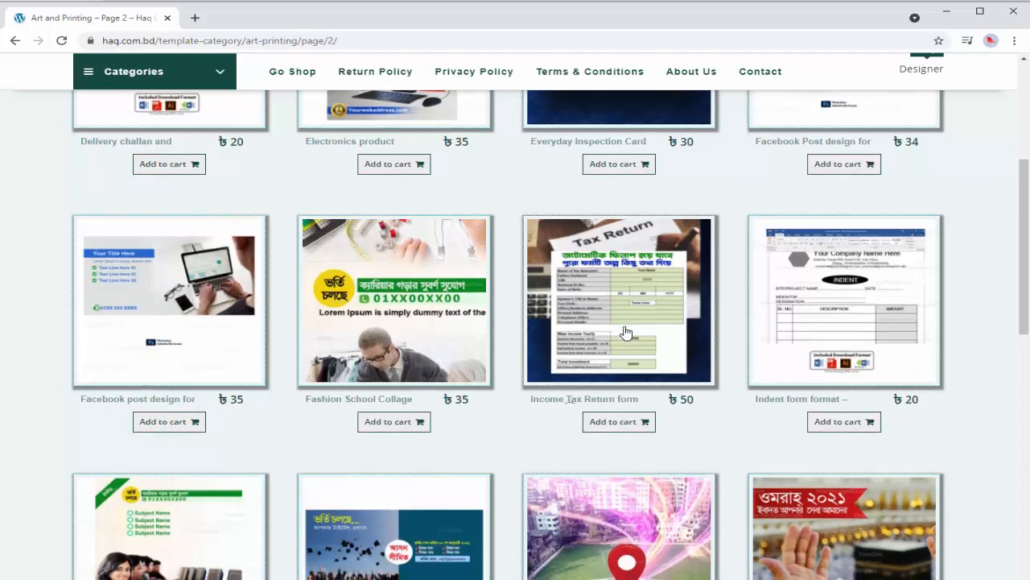
pyautogui.scroll(-4, 624, 331)
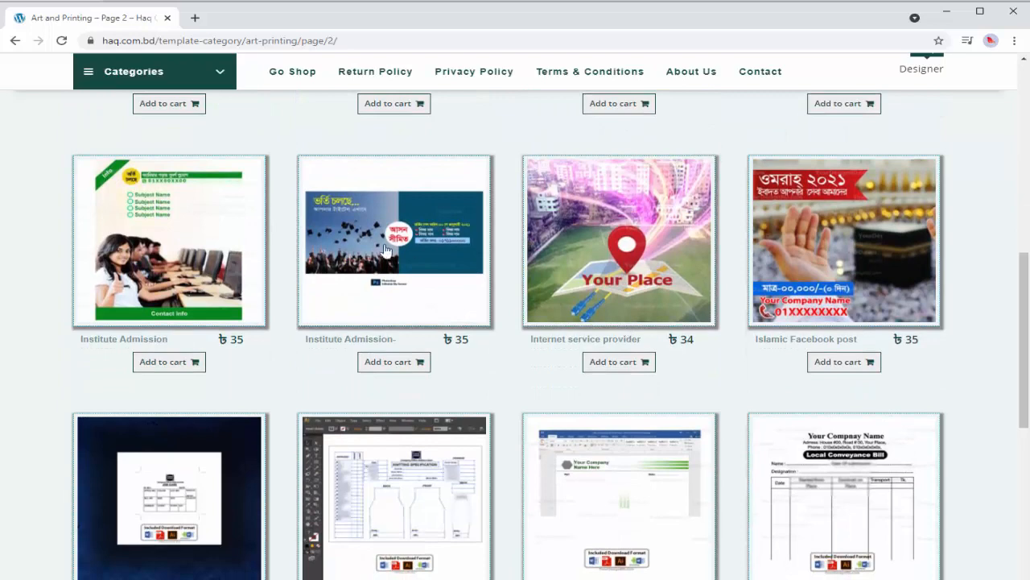
pyautogui.scroll(-3, 819, 282)
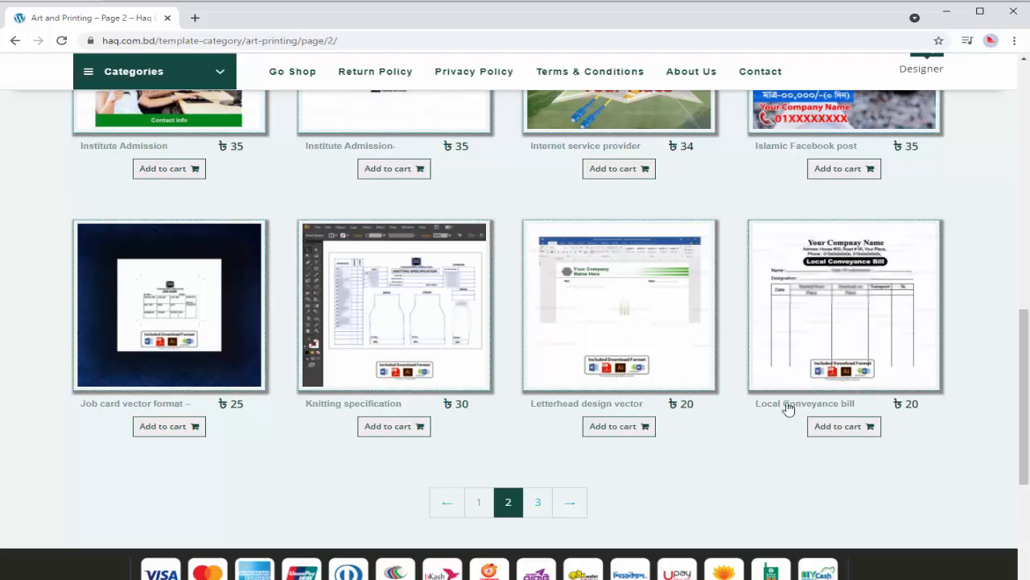
# Go to page 3 of the Art and Printing products and scroll through it
pyautogui.click(532, 502)
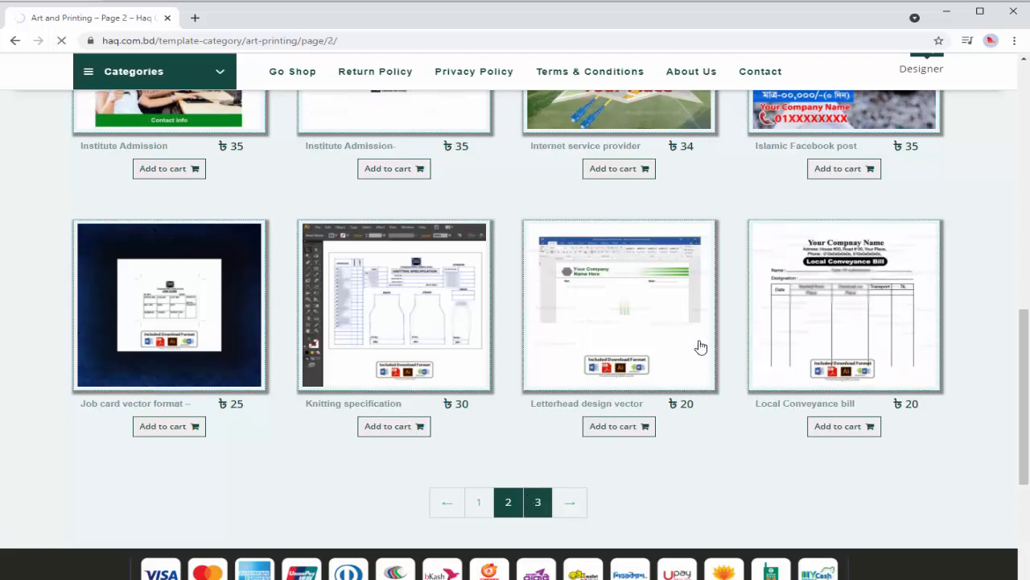
pyautogui.scroll(-5, 664, 342)
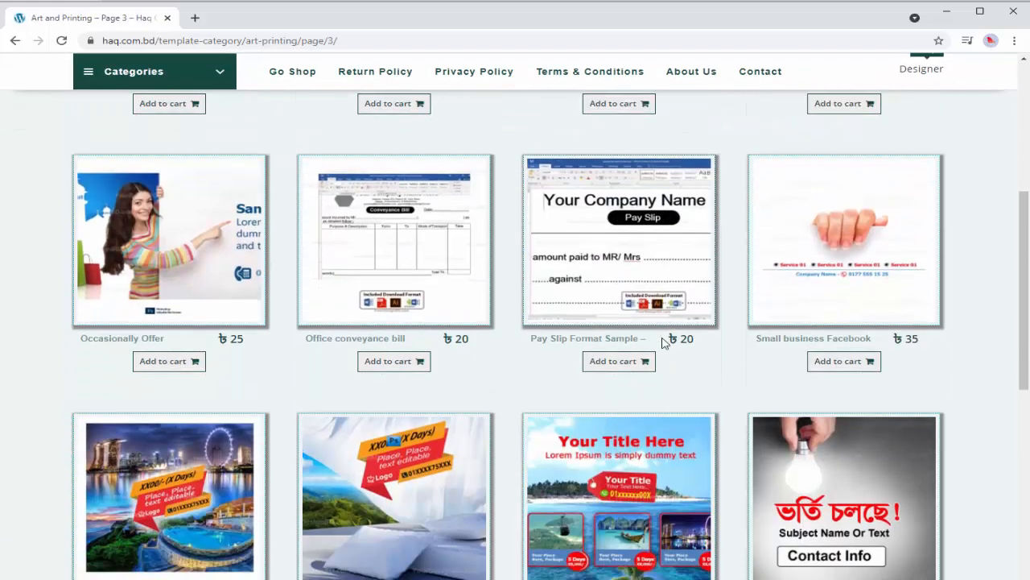
pyautogui.scroll(-5, 663, 341)
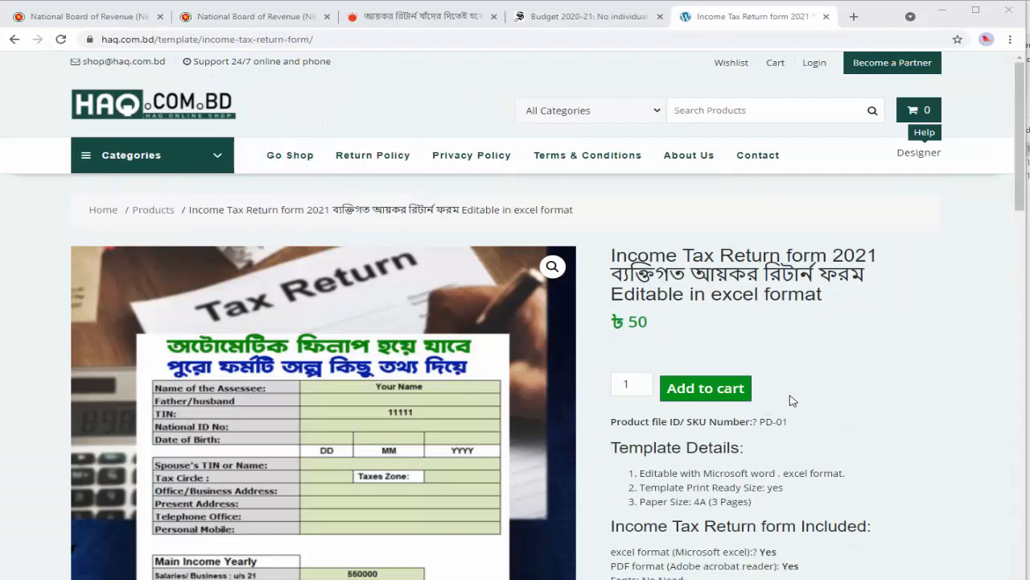
pyautogui.scroll(-2, 791, 400)
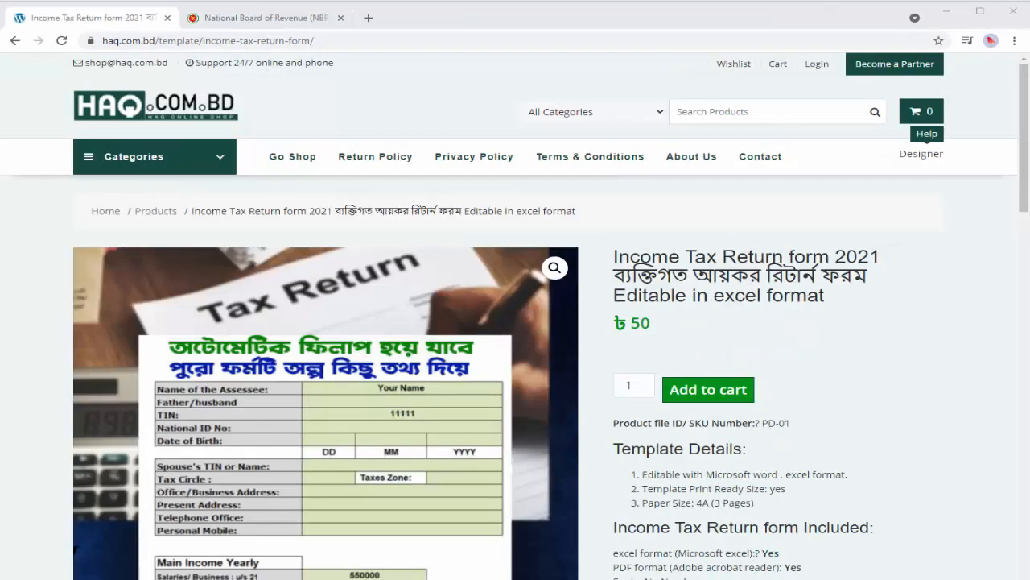